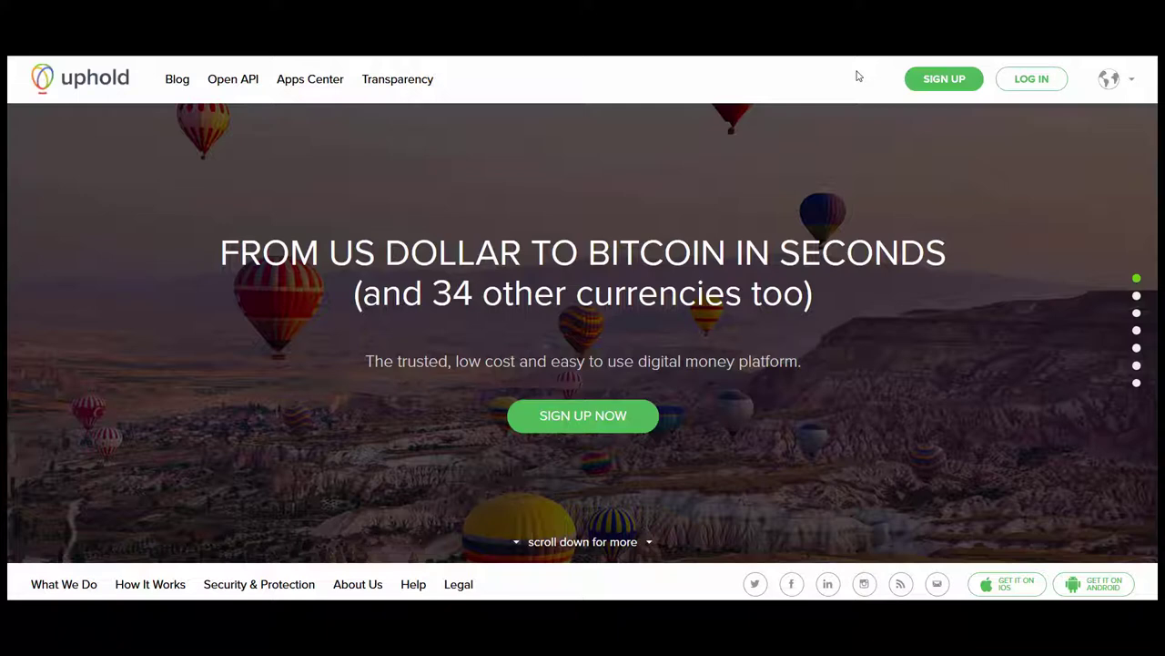
Start a new Uphold sign-up and re-enter a password meeting all requirements.
left_click(942, 80)
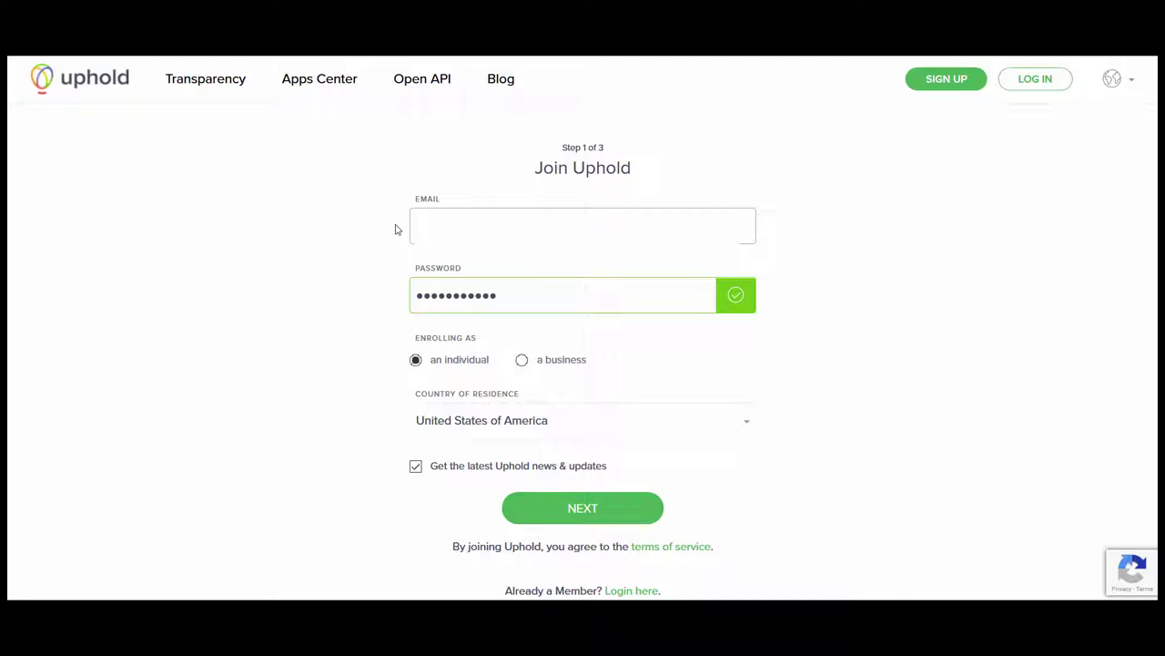
double_click(507, 304)
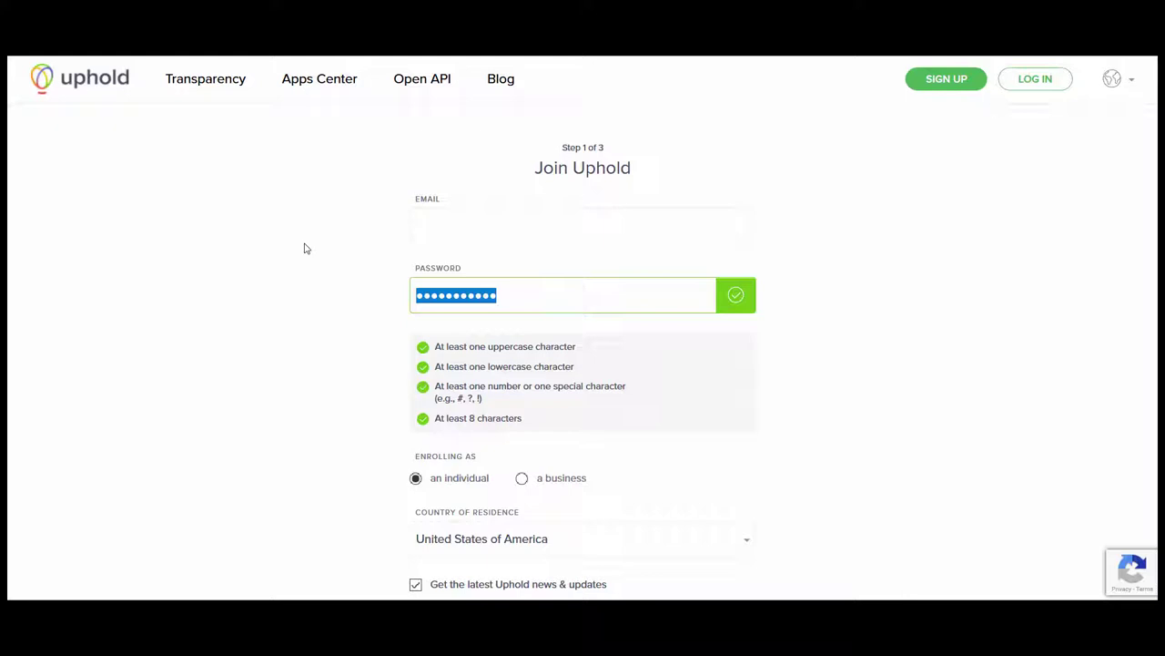
type("••••••••••")
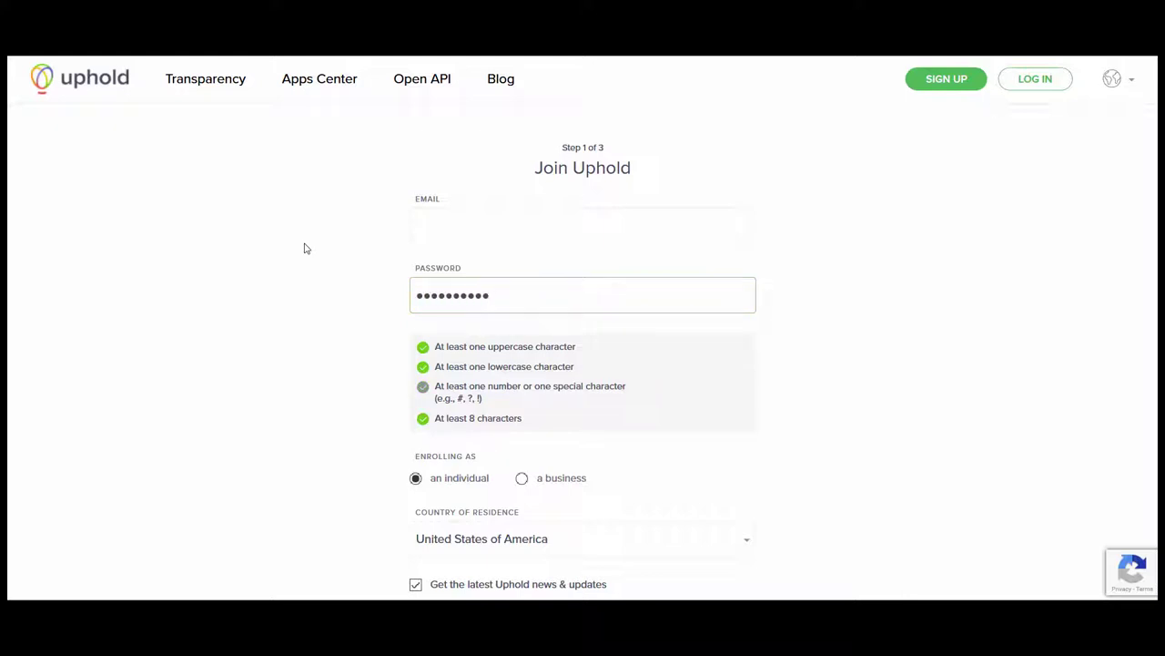
type("•")
scroll(435, 393, "down", 2)
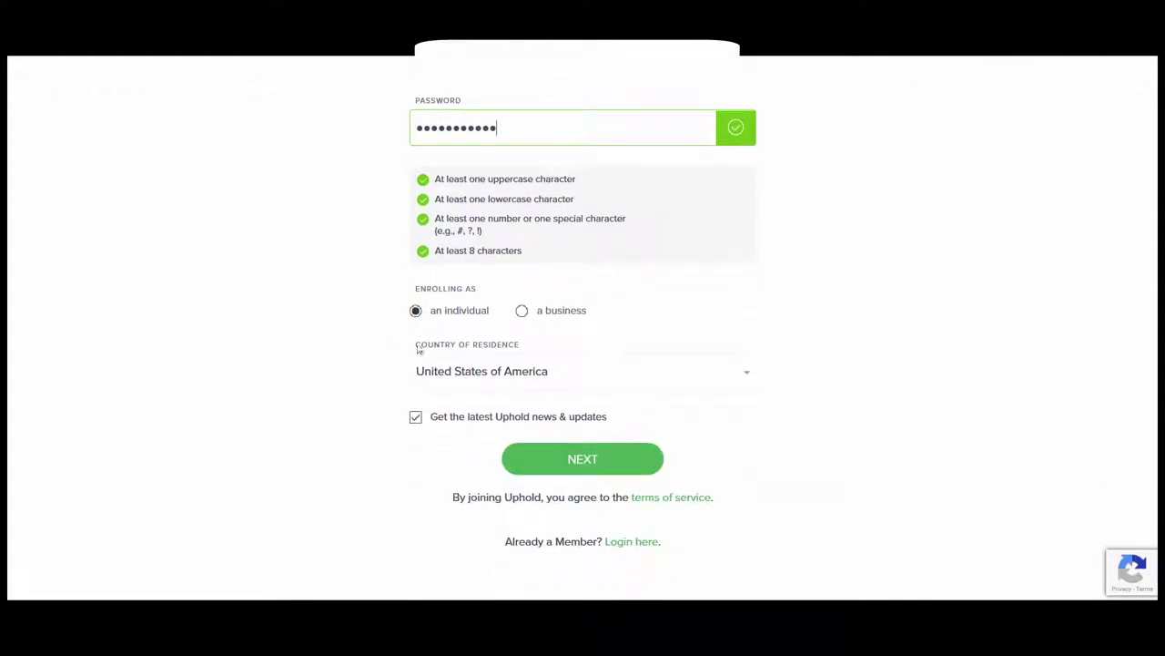
Choose United Kingdom as country of residence, submit step 1, and save the password in Chrome.
left_click(507, 382)
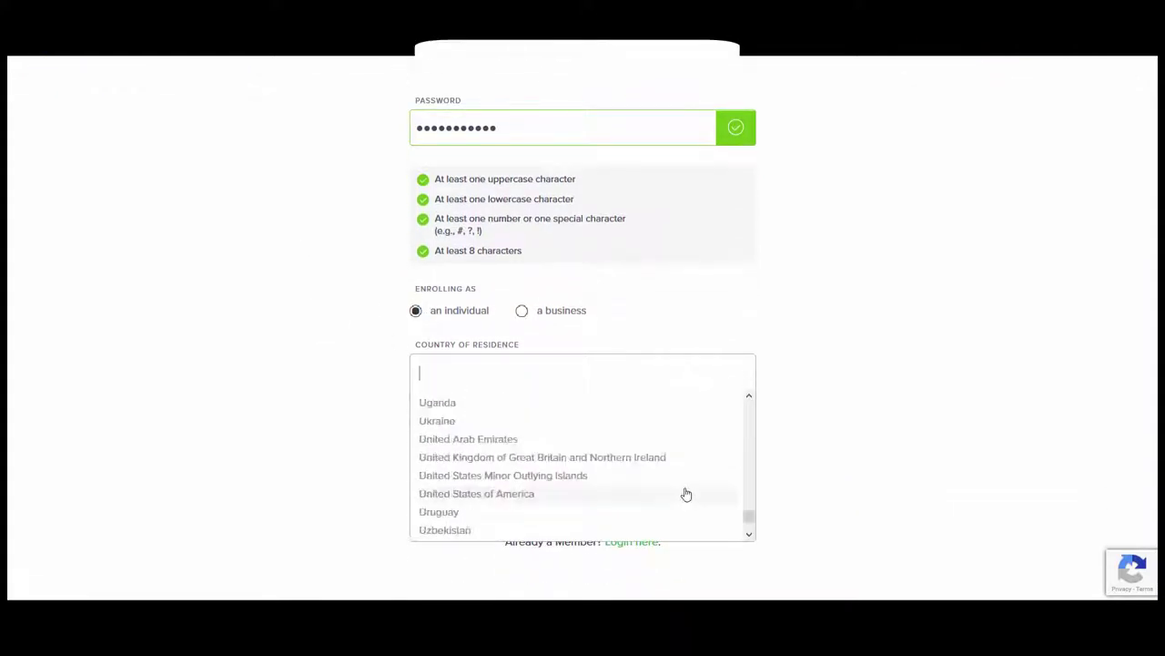
left_click(637, 458)
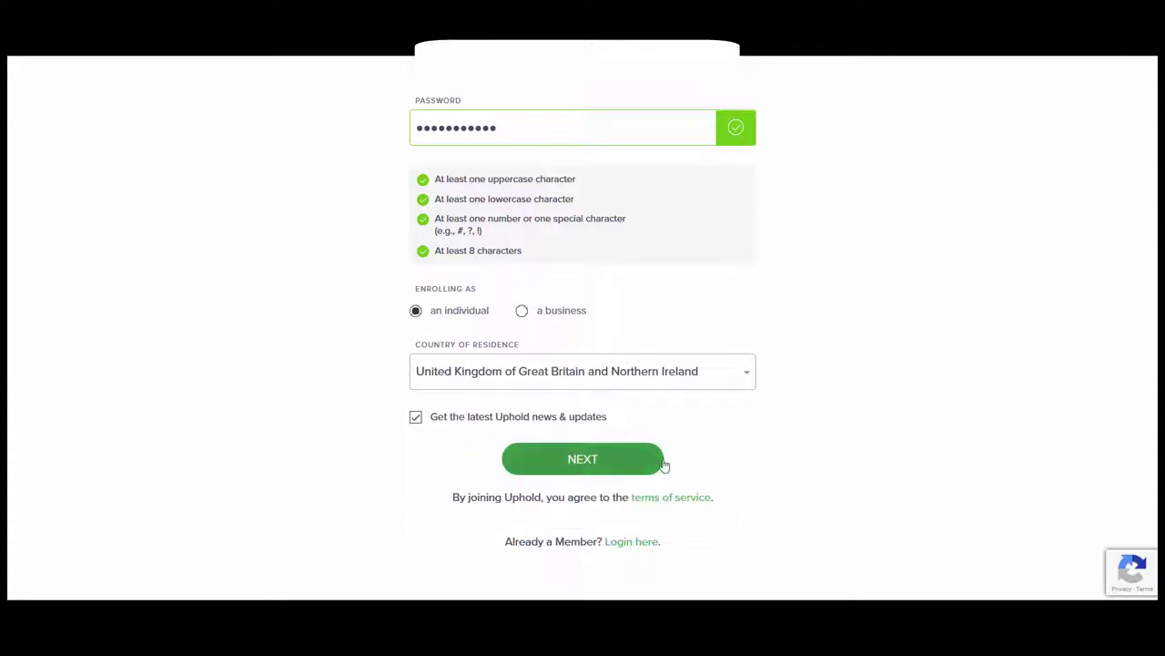
left_click(578, 465)
left_click(234, 167)
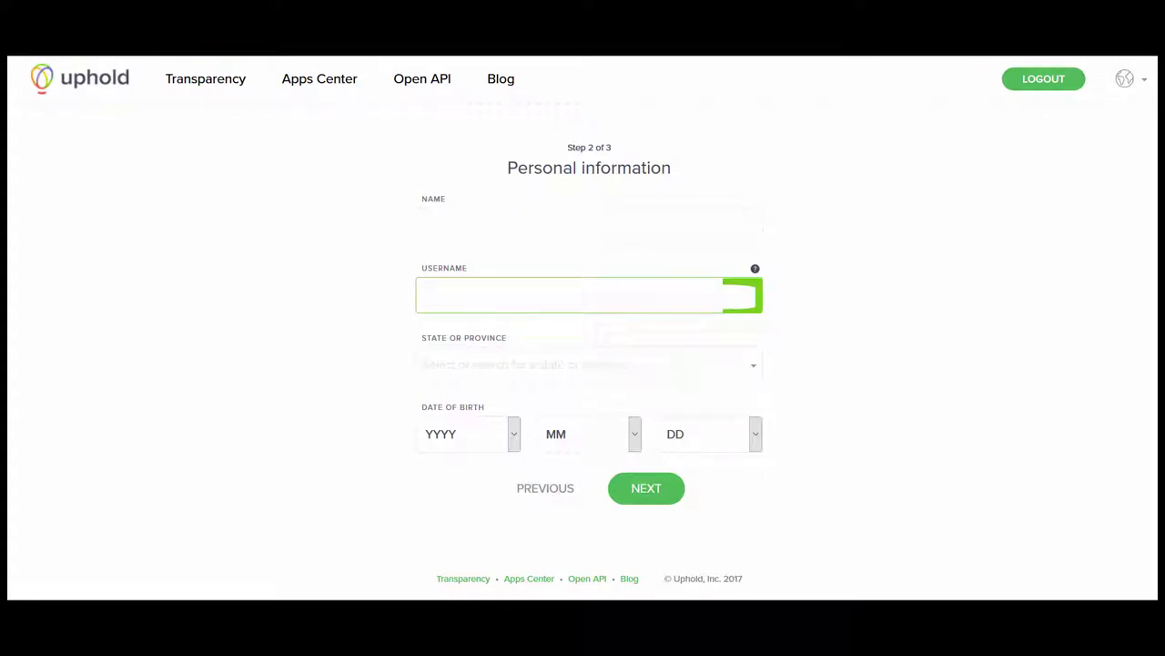
Choose Norfolk as the state or province.
left_click(468, 375)
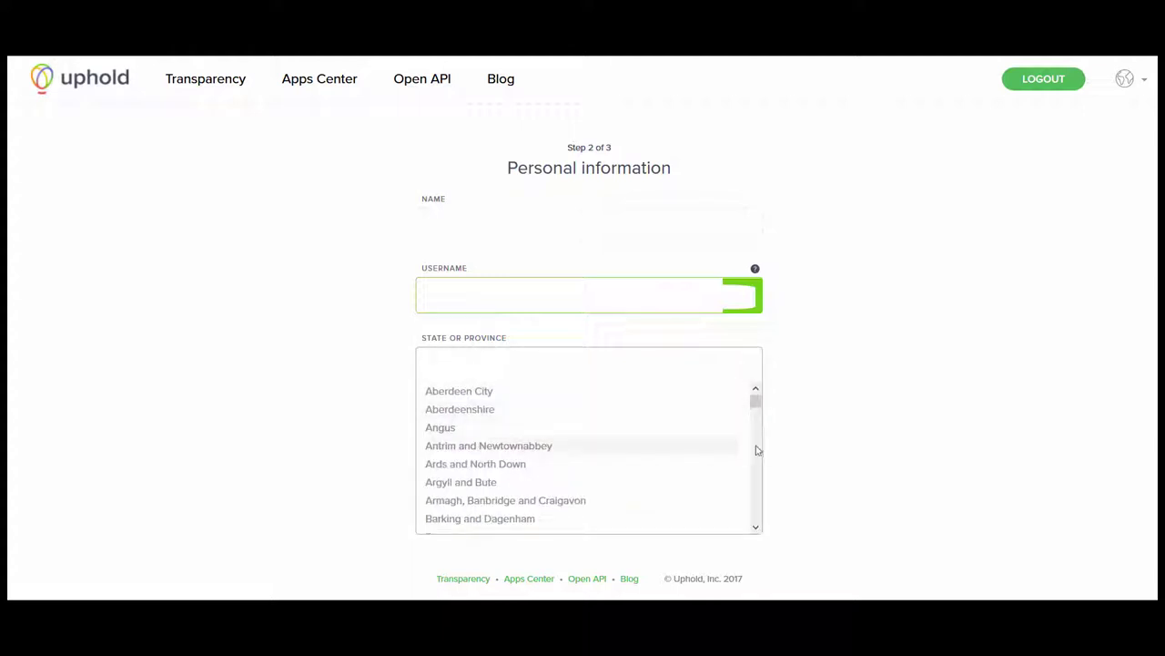
left_click_drag(756, 398, 755, 471)
left_click(539, 422)
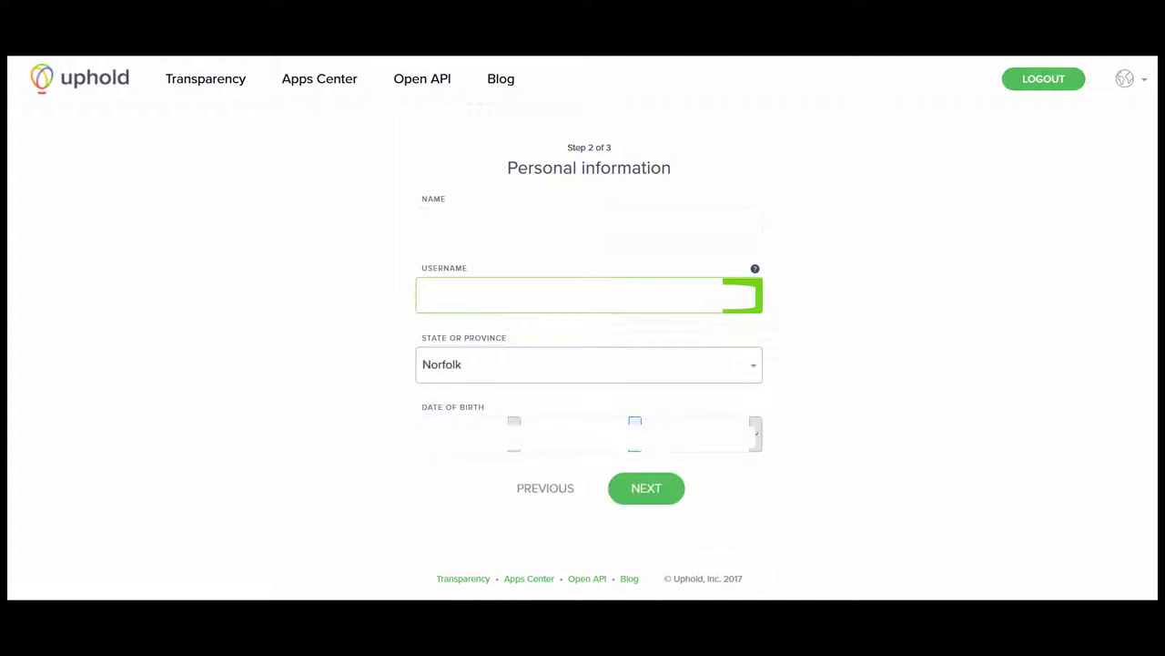
Select the birth year, month and day, correct the year, and submit personal information.
left_click(465, 433)
scroll(469, 227, "down", 3)
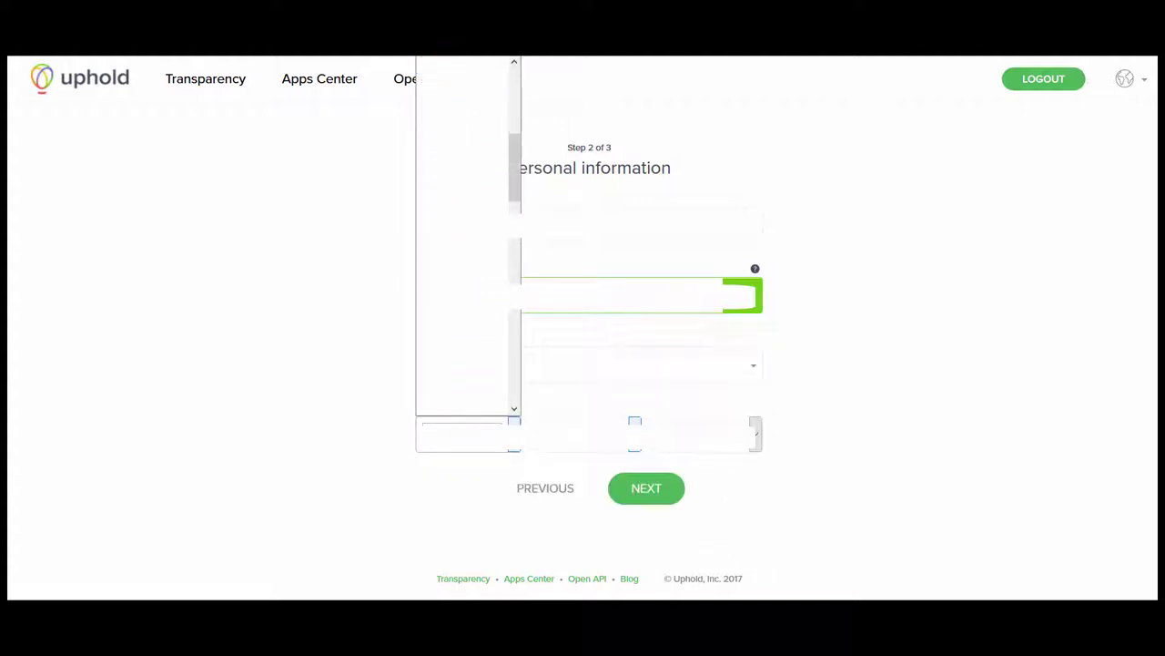
scroll(469, 236, "down", 3)
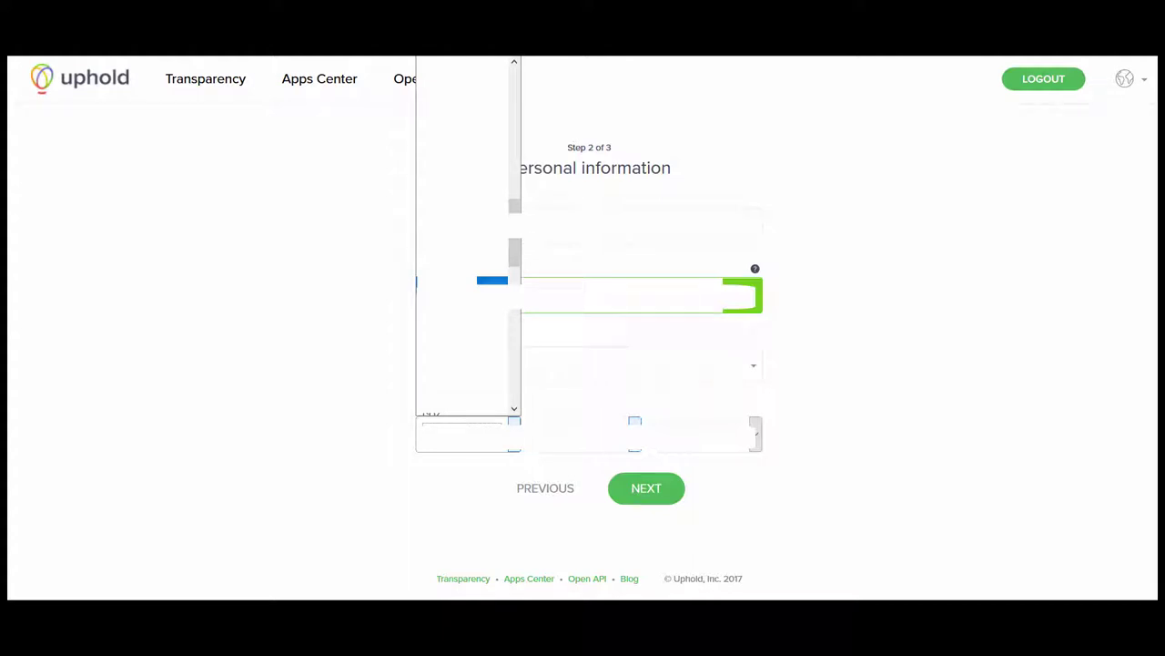
scroll(492, 280, "down", 2)
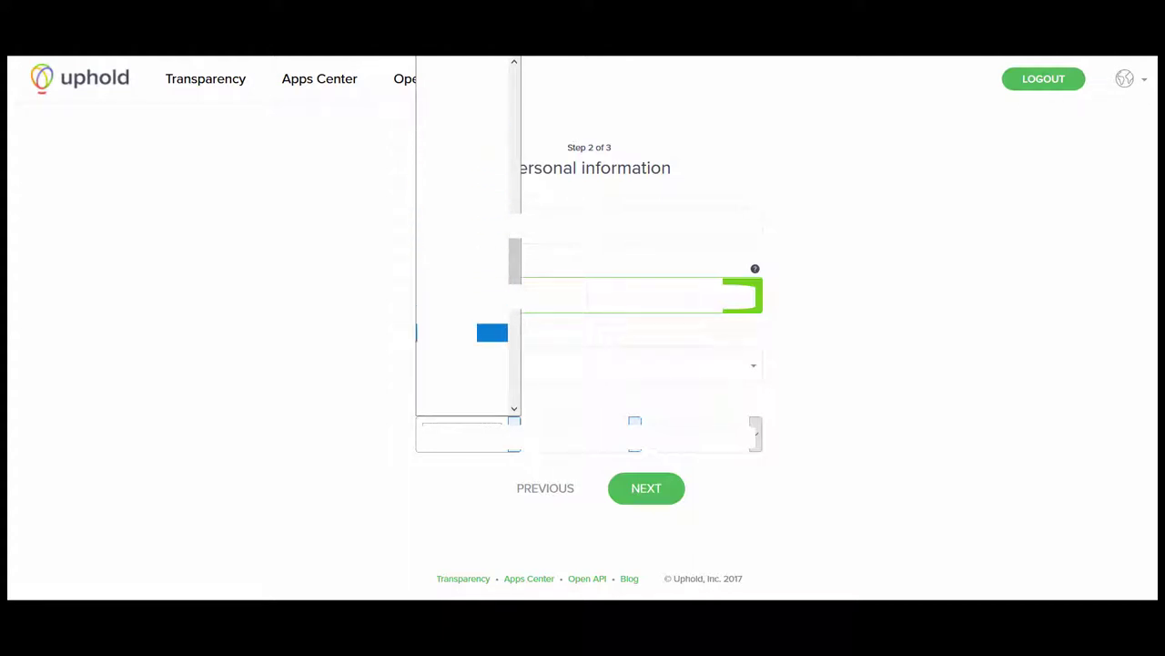
left_click(486, 330)
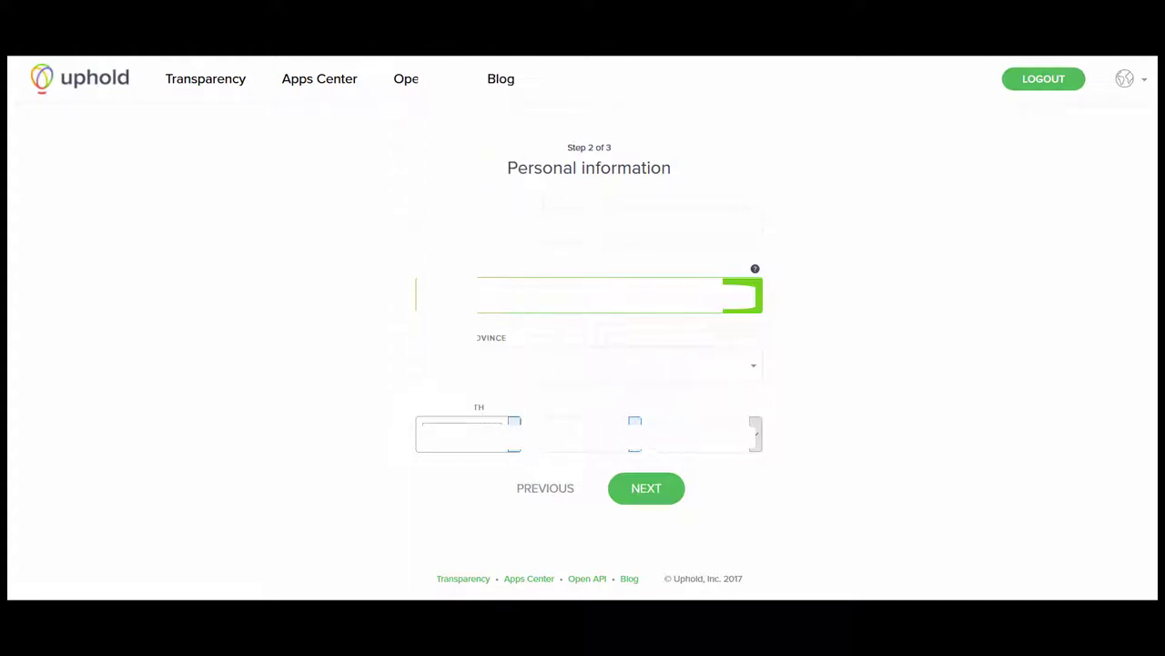
left_click(588, 435)
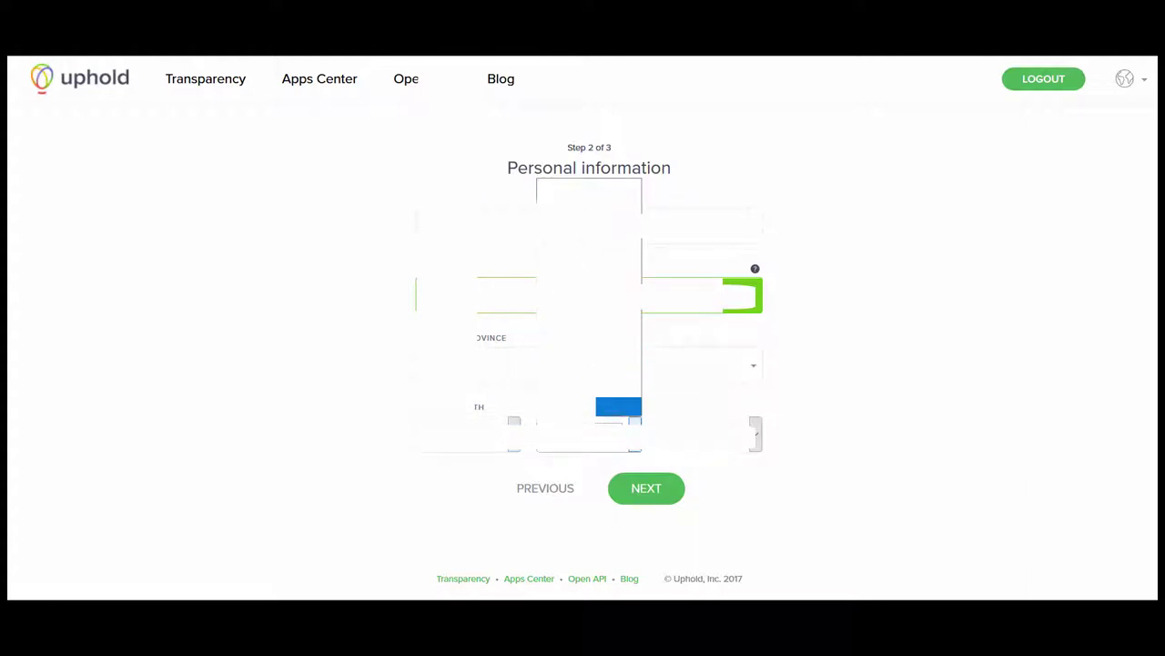
left_click(619, 406)
left_click(711, 434)
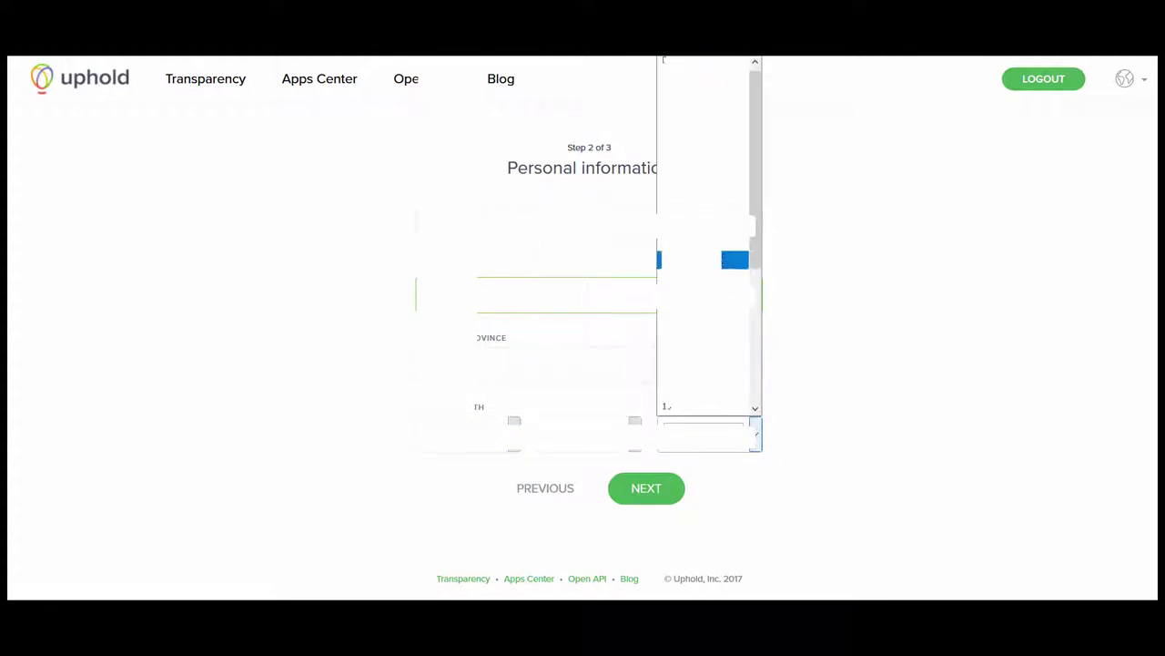
key("Return")
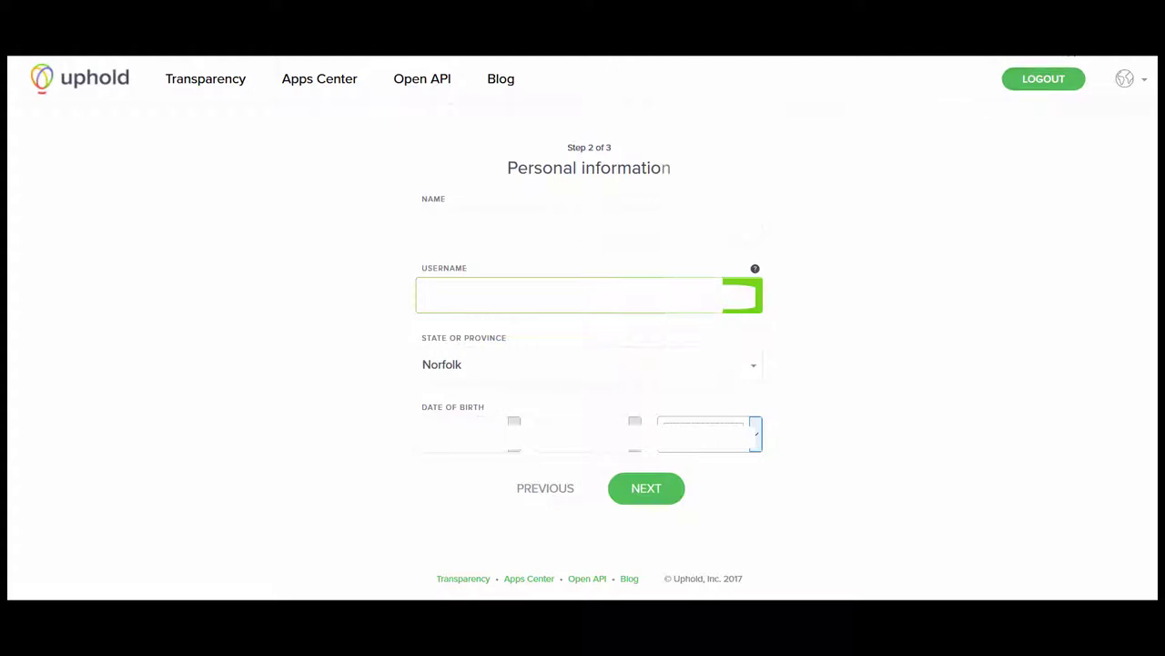
left_click(464, 435)
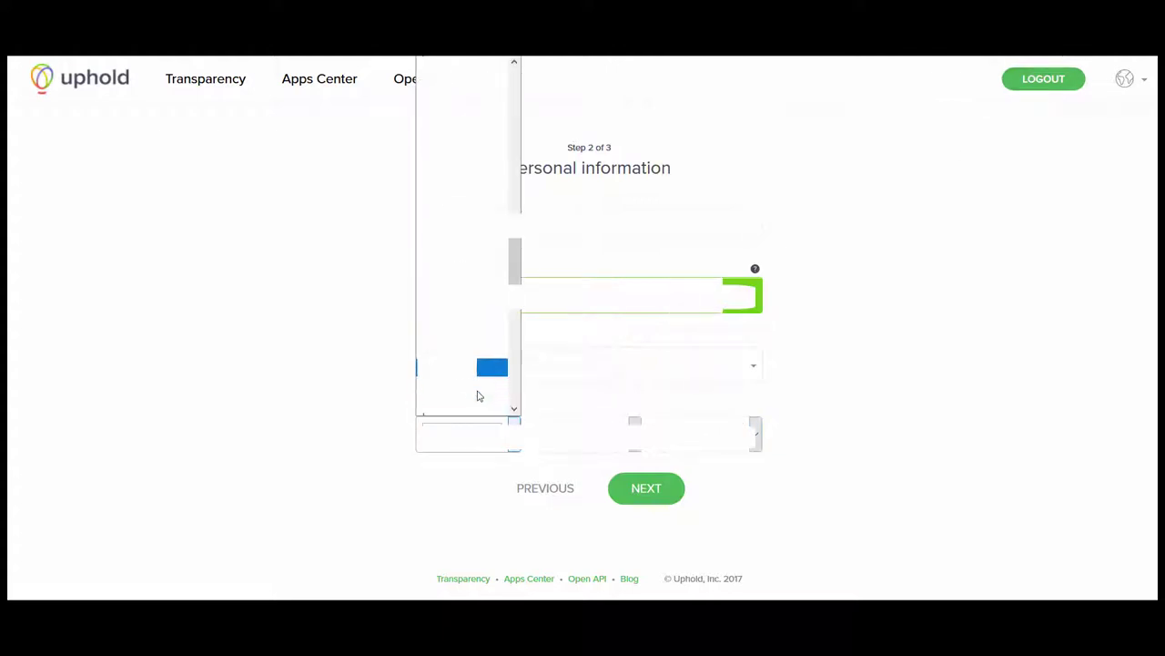
left_click(480, 392)
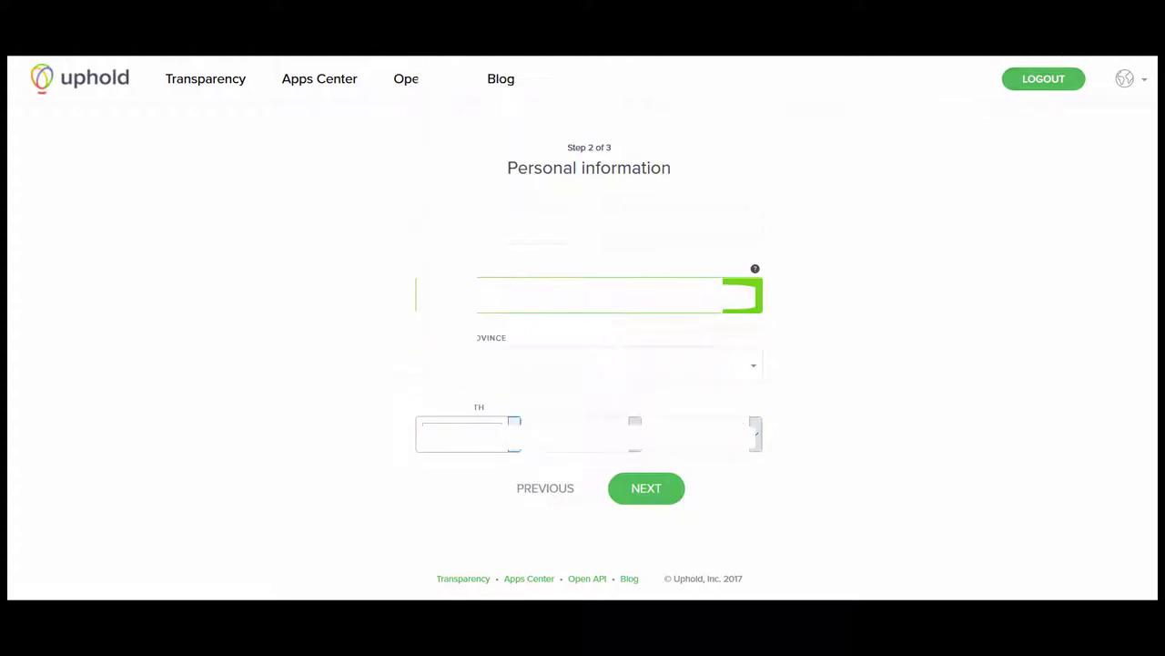
left_click(644, 487)
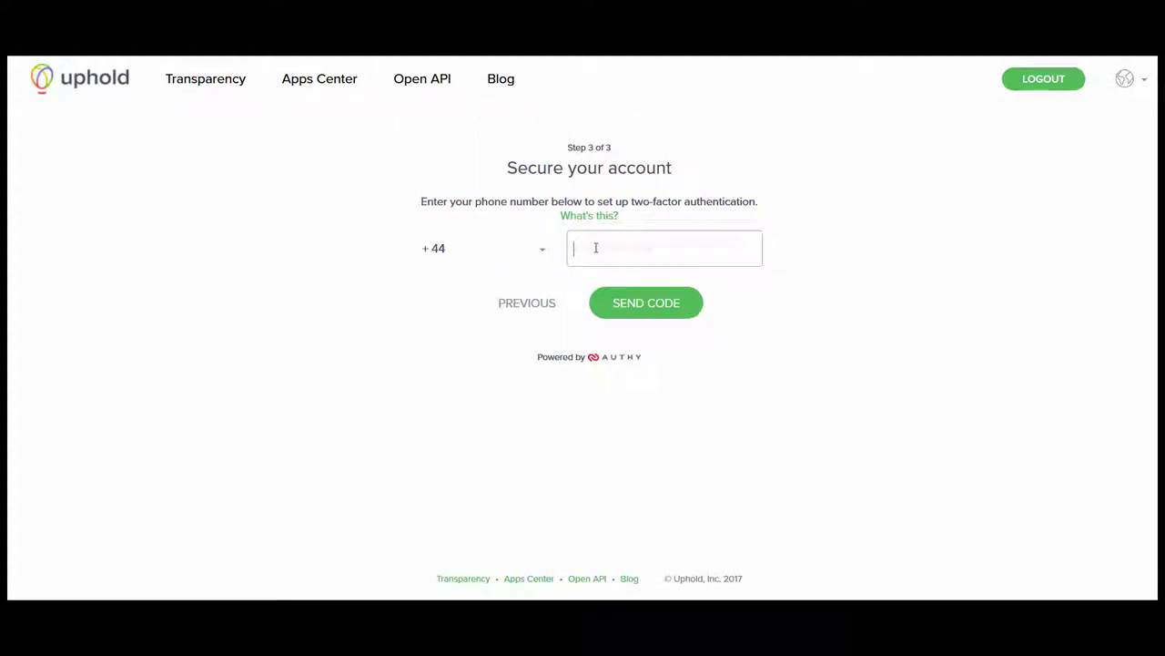
Send and enter the 2FA phone code, which is rejected, then open the Authy App link in a new tab.
key("Return")
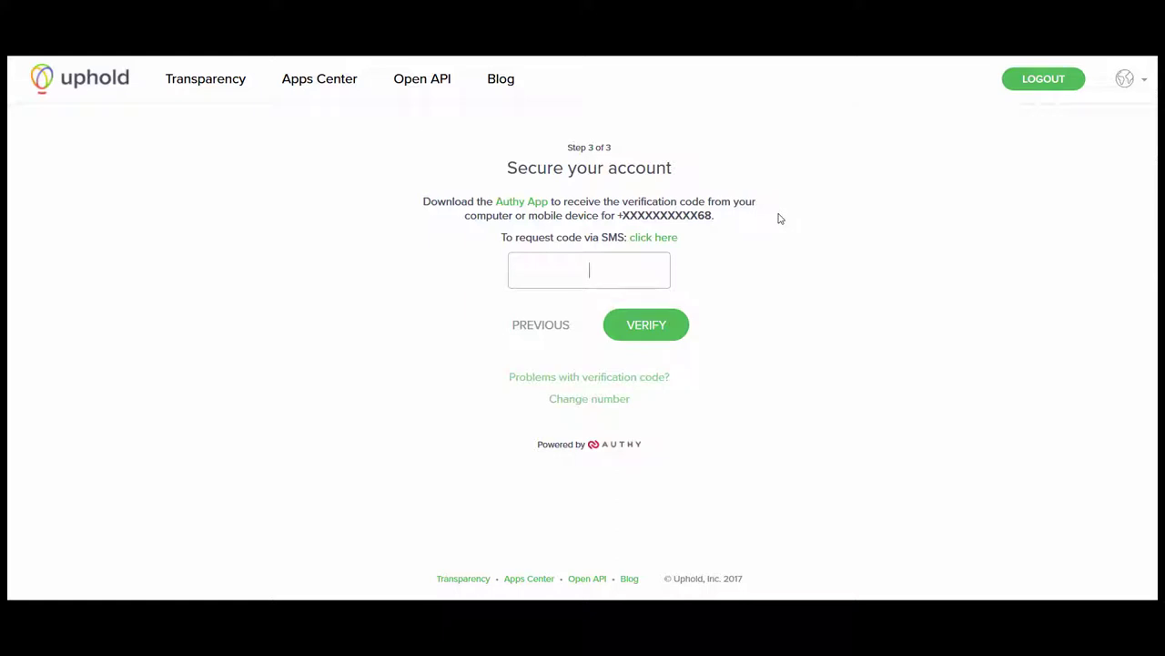
key("ctrl+v")
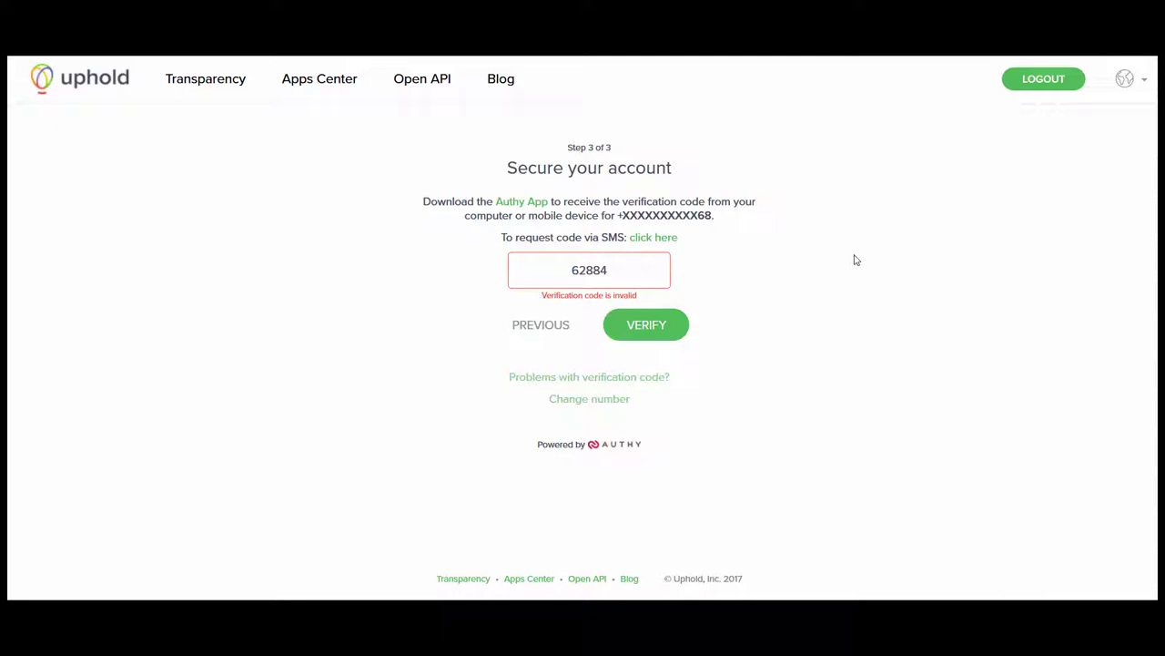
right_click(535, 209)
left_click(565, 213)
Download the Windows 64bit Authy installer to Downloads and launch it.
key("ctrl+Tab")
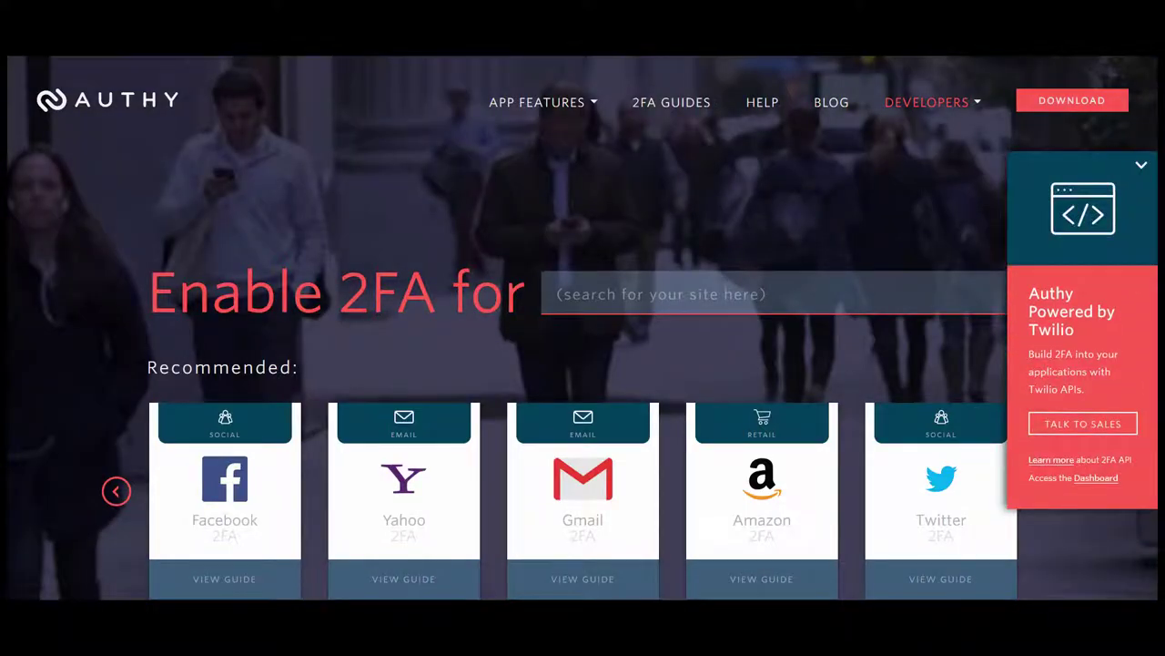
scroll(589, 132, "down", 1)
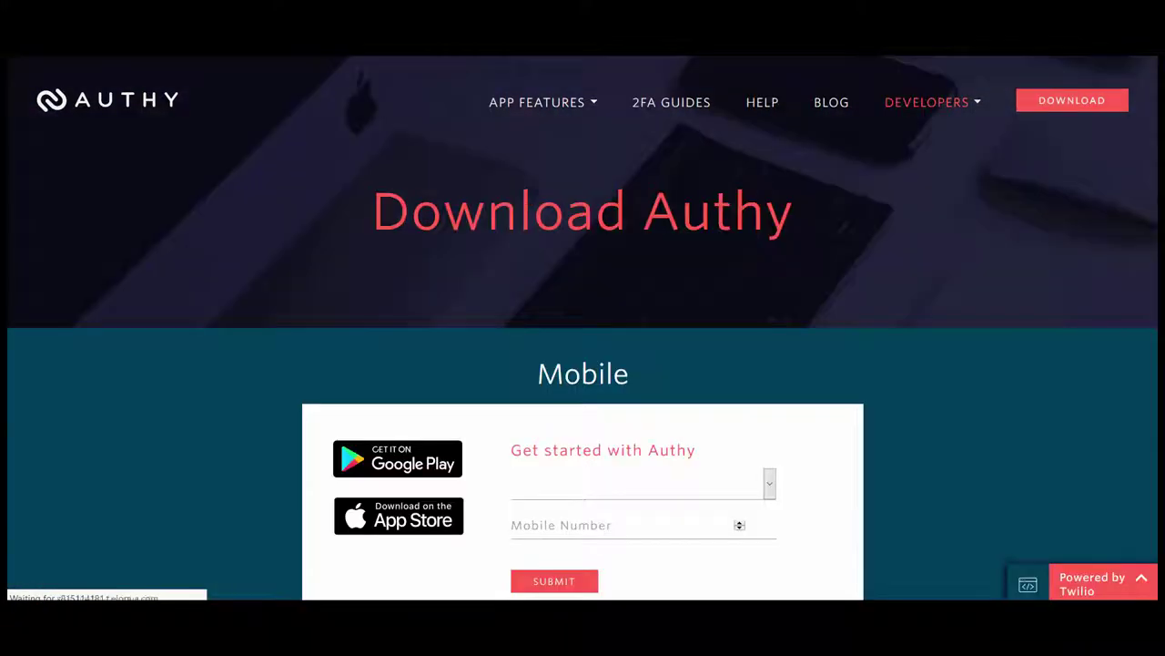
scroll(583, 364, "down", 6)
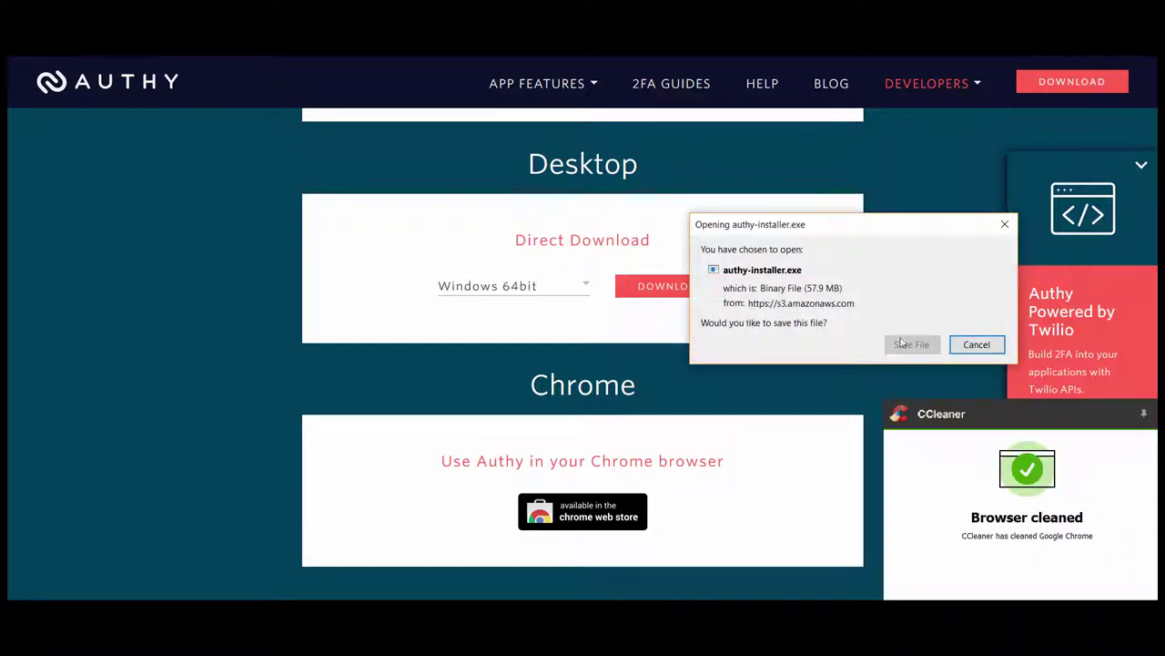
left_click(911, 345)
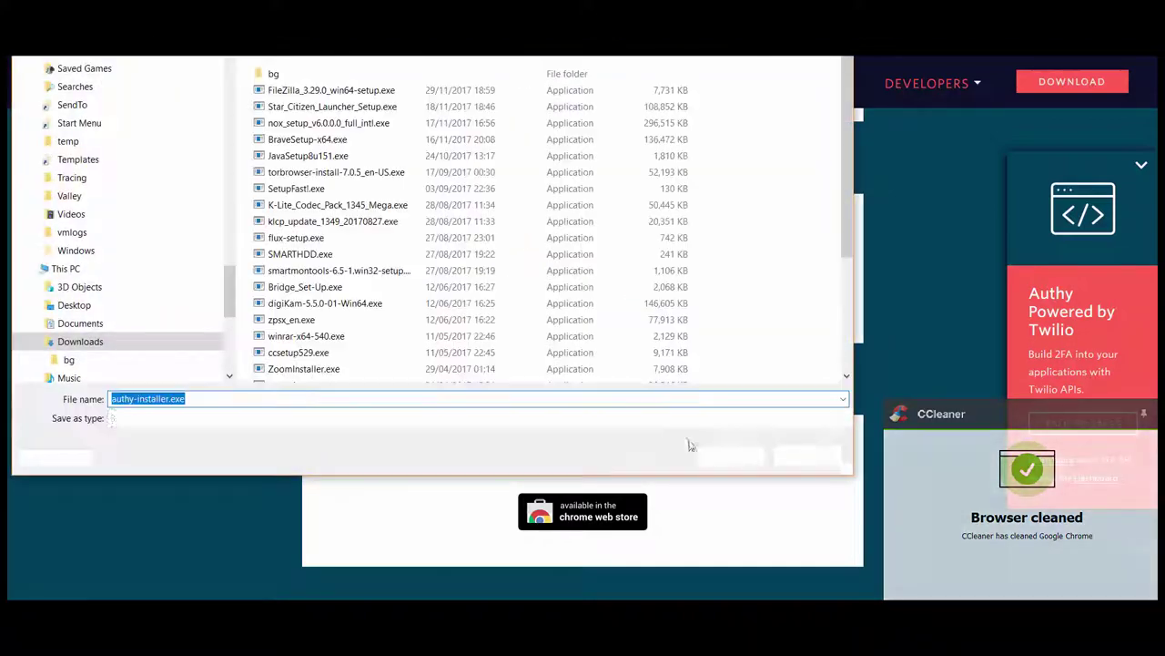
left_click(731, 455)
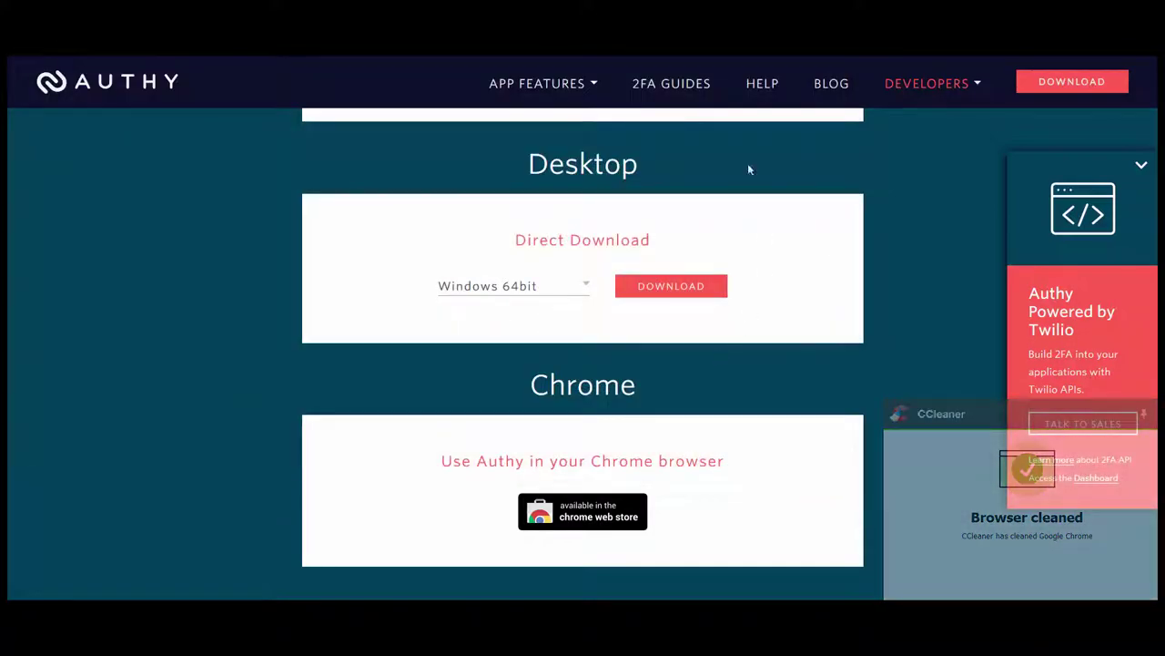
left_click(580, 63)
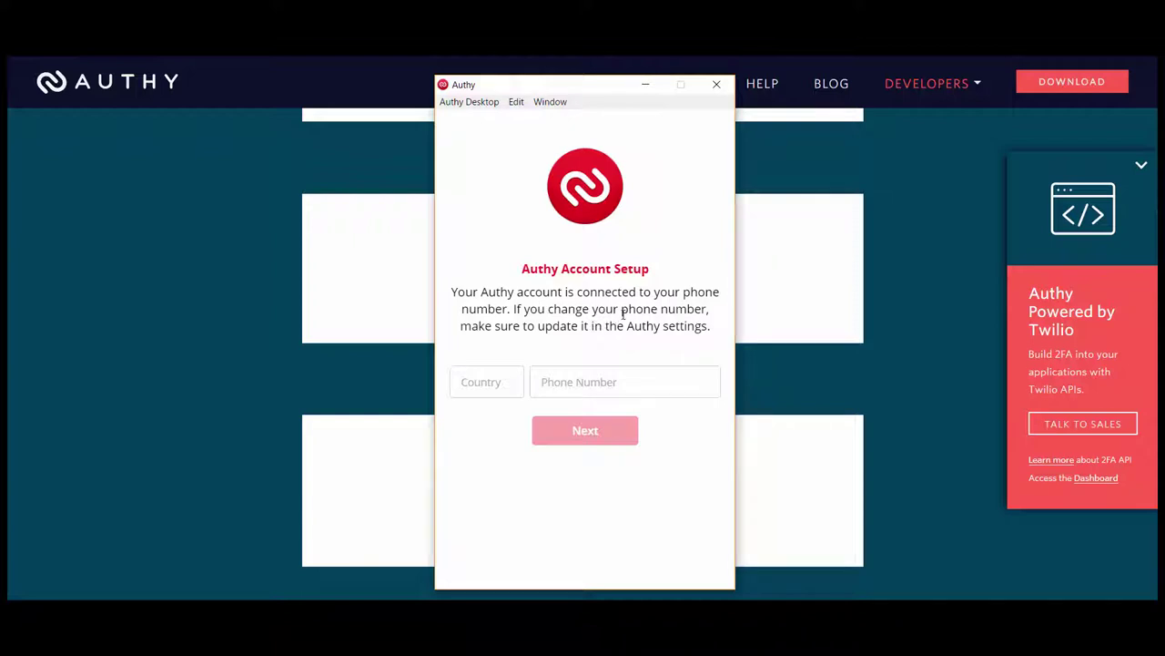
Set Authy's country to United Kingdom (+44) and enter the phone number.
left_click(505, 372)
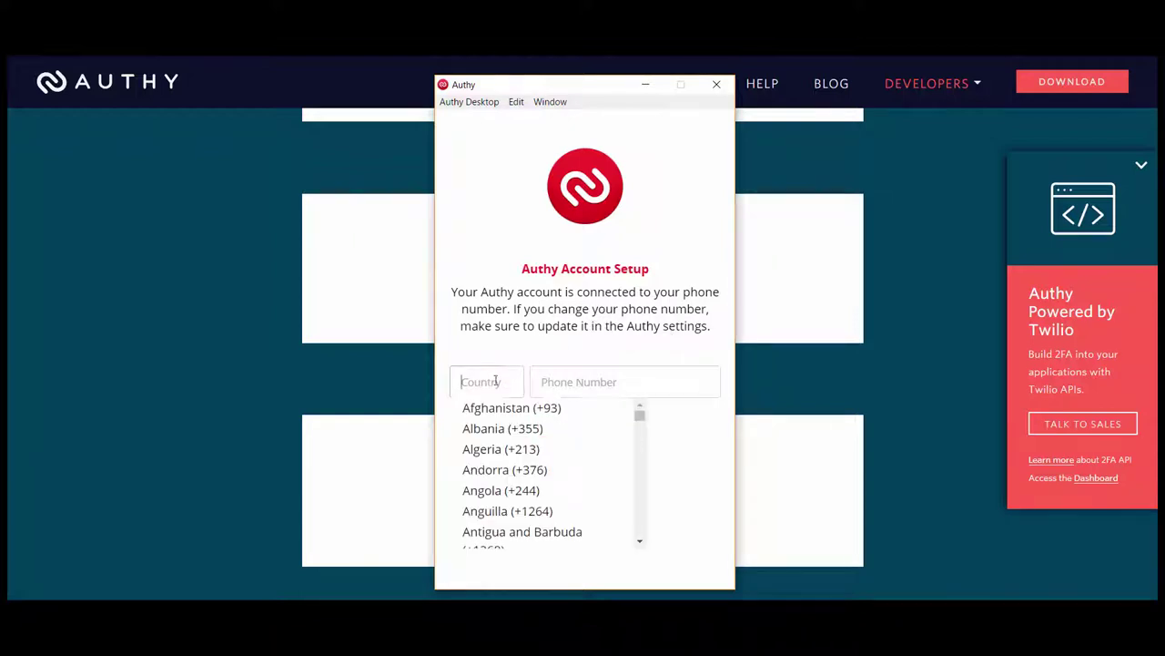
scroll(554, 461, "down", 15)
scroll(559, 457, "down", 20)
scroll(554, 457, "up", 2)
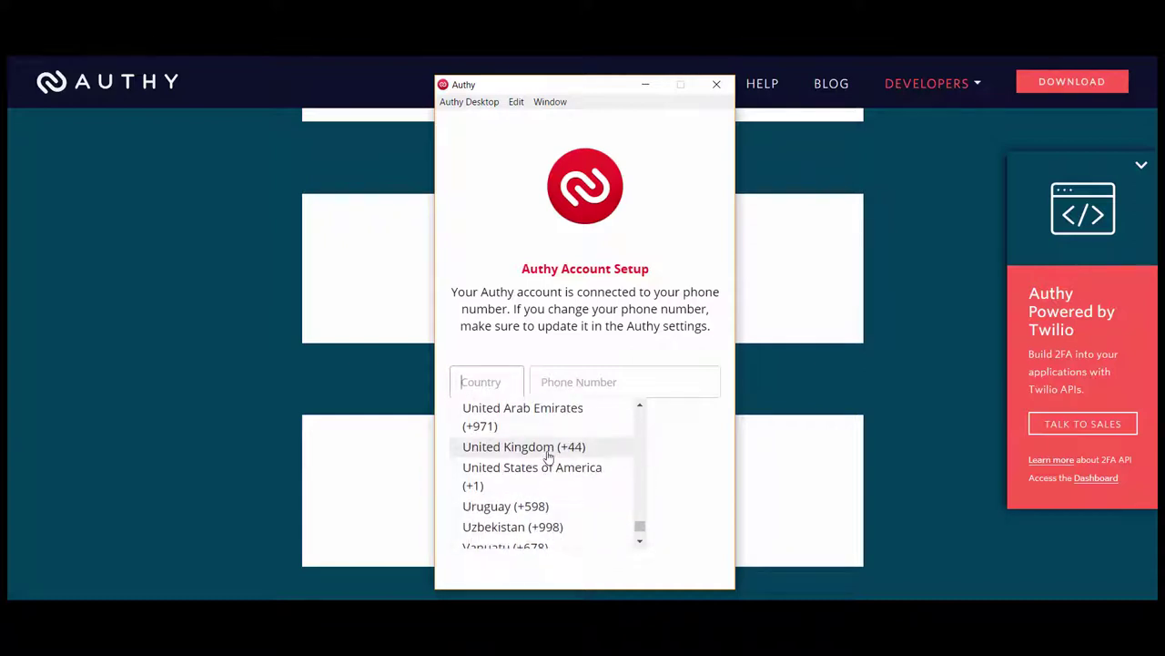
left_click(528, 447)
left_click(577, 381)
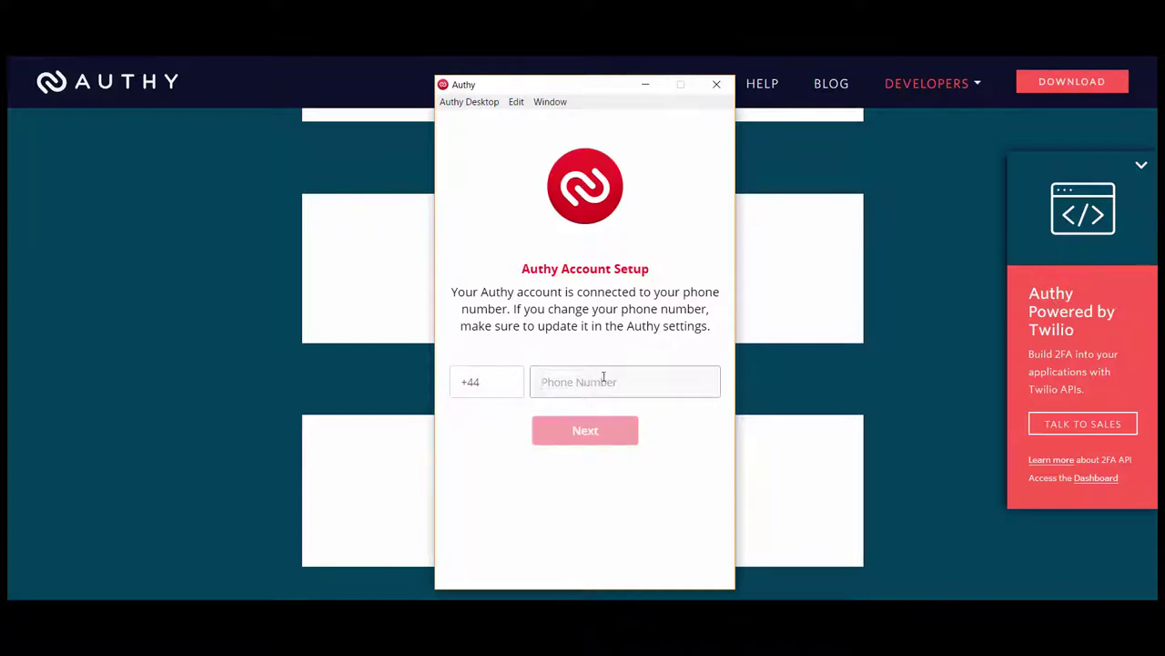
type("70")
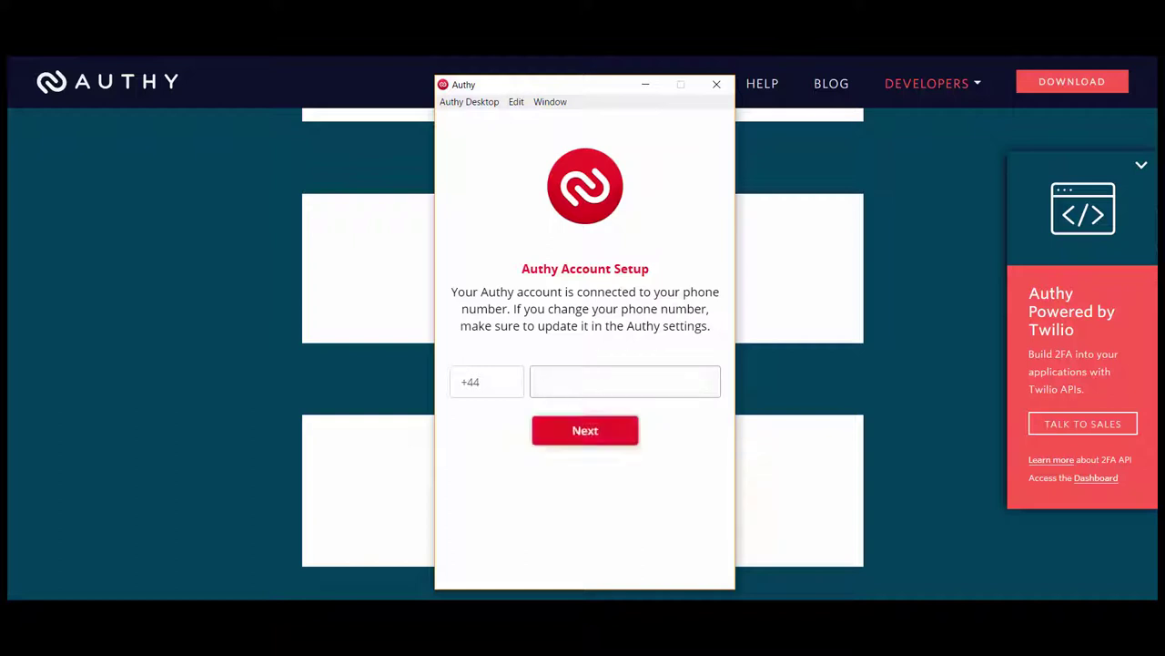
left_click(610, 432)
Enter the e-mail address, submit the account details, and request the verification code by SMS.
left_click(641, 427)
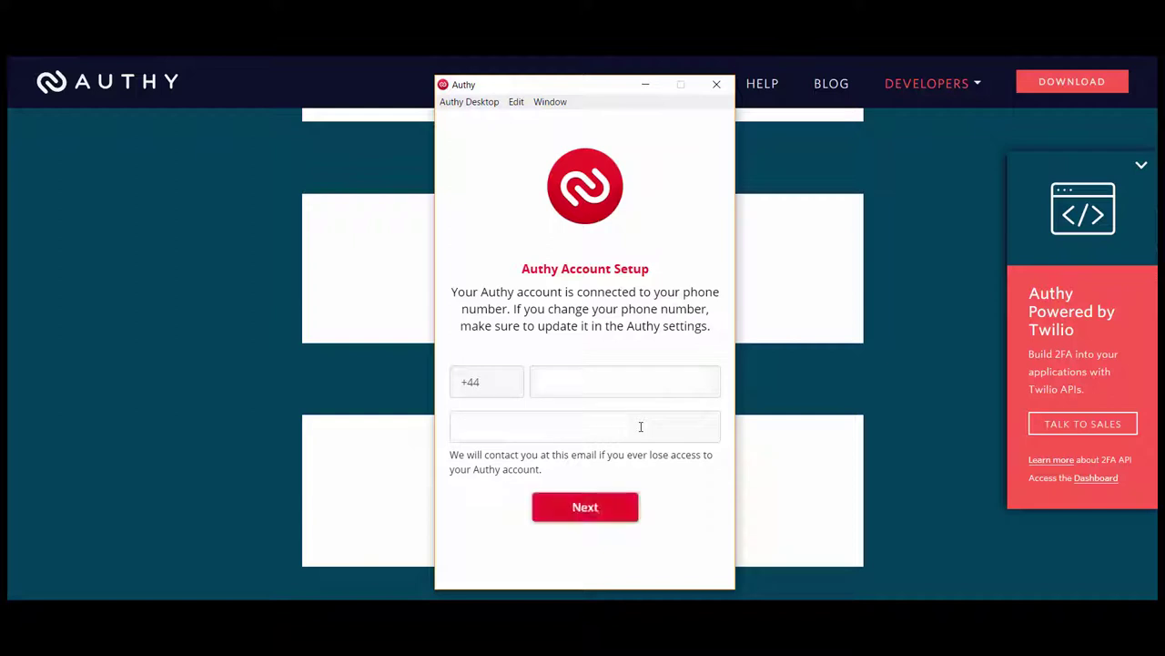
left_click(587, 507)
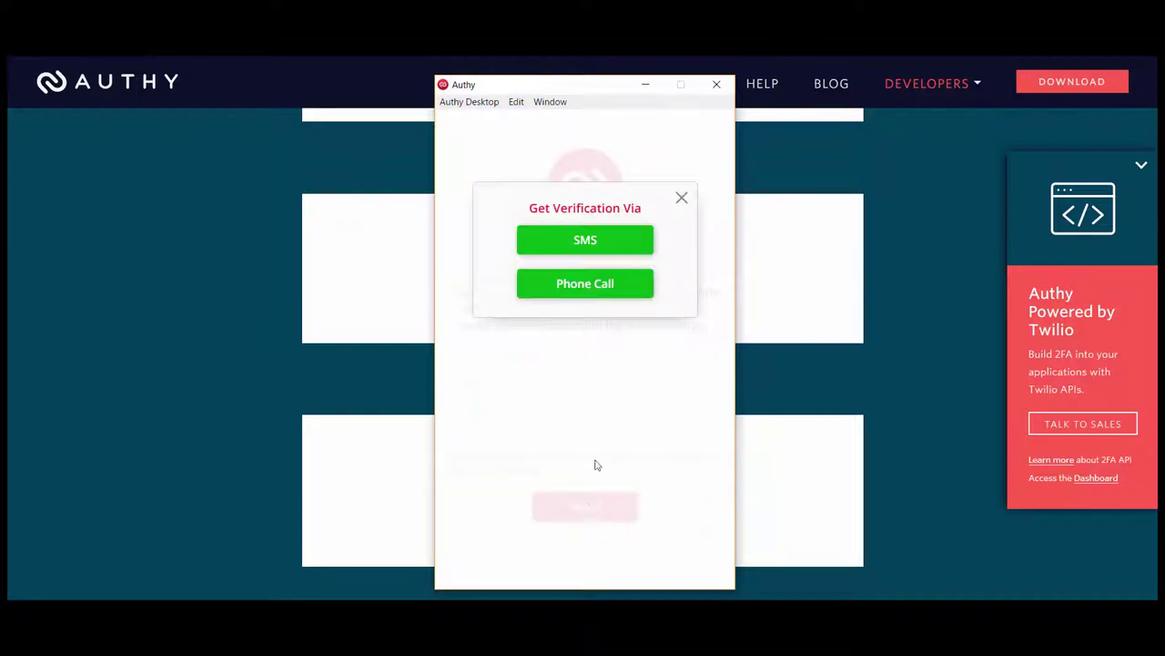
left_click(600, 242)
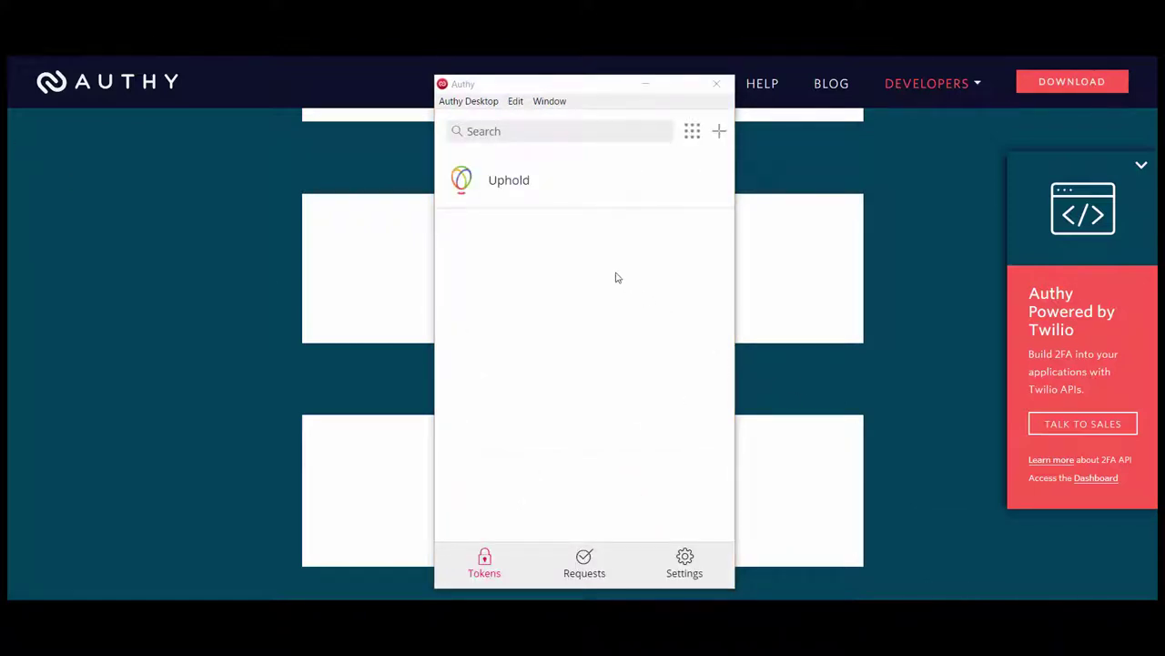
Show the Uphold token's current code in Authy and move the Authy window aside.
left_click(510, 188)
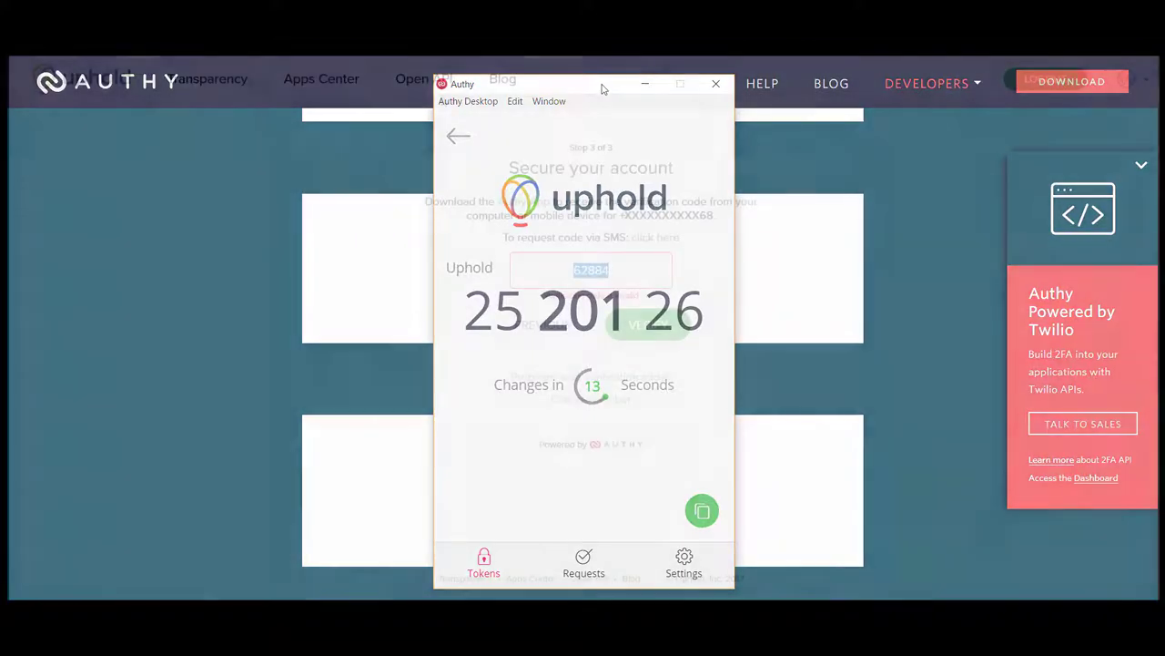
left_click_drag(604, 91, 442, 101)
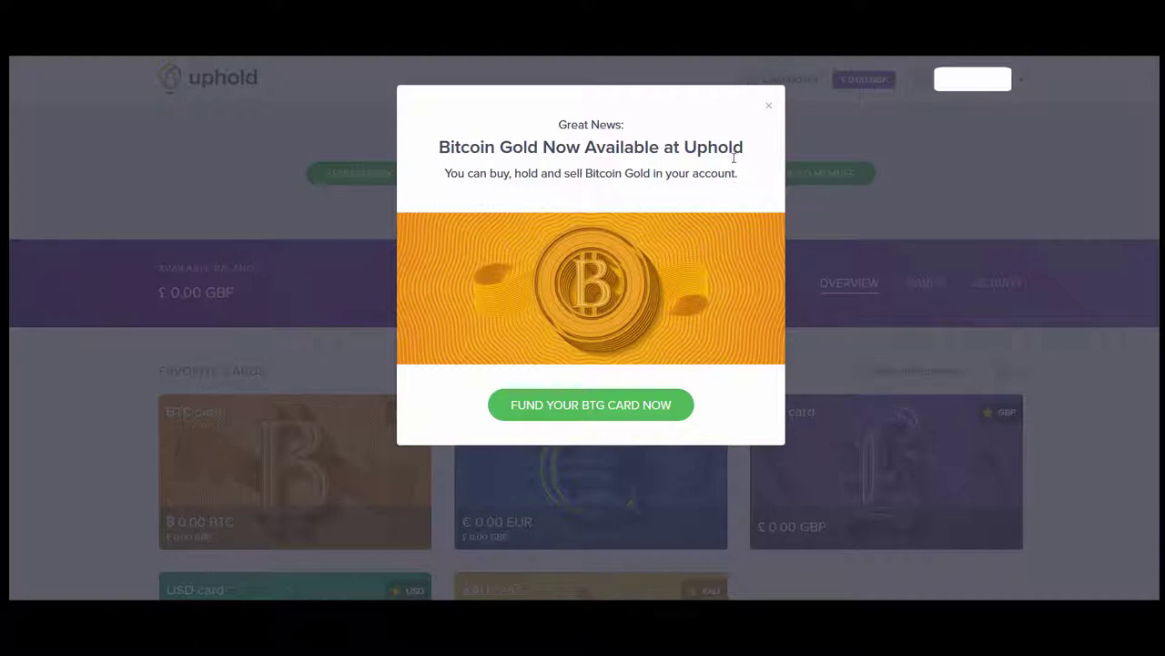
Close the Bitcoin Gold popup and scroll to the five zero-balance favourite cards.
left_click(769, 106)
scroll(731, 261, "down", 5)
scroll(734, 258, "up", 5)
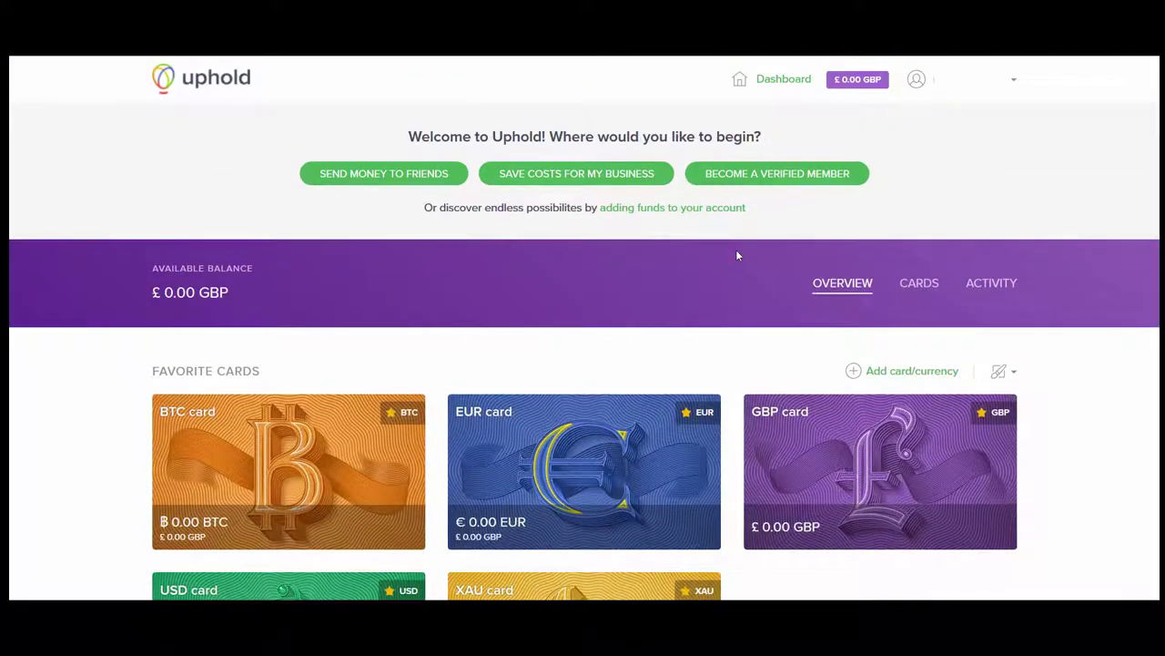
scroll(737, 255, "down", 5)
scroll(738, 255, "up", 5)
scroll(738, 254, "down", 2)
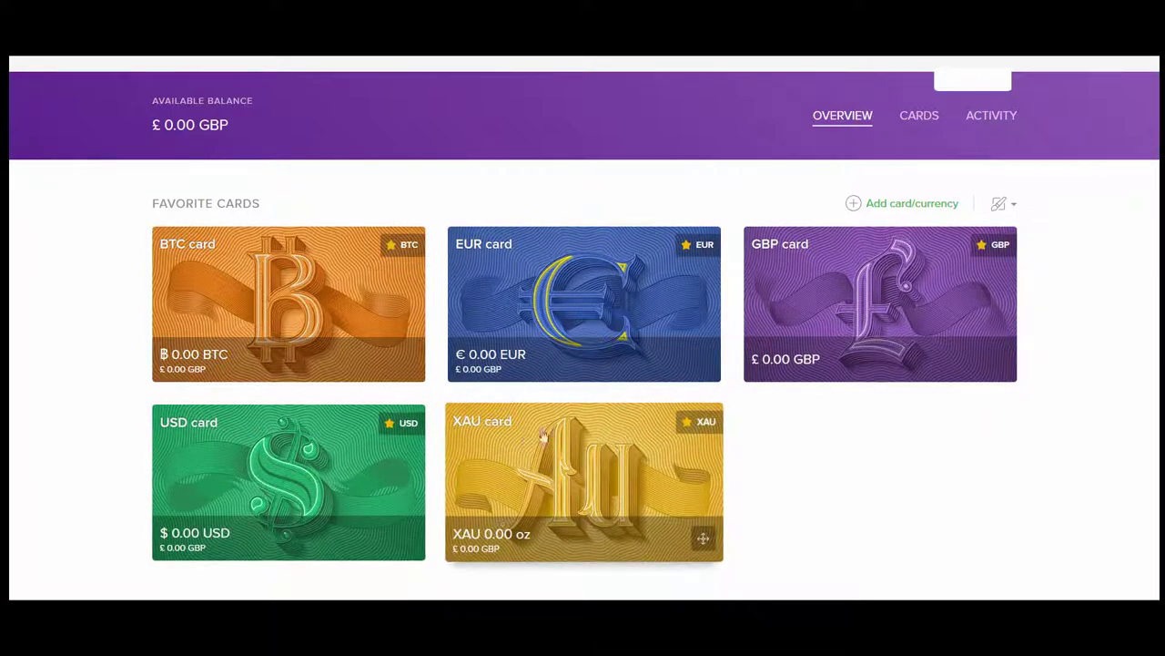
Create a Bitcoin Cash card named 'Bitcoin Cash' and return to the dashboard.
left_click(876, 205)
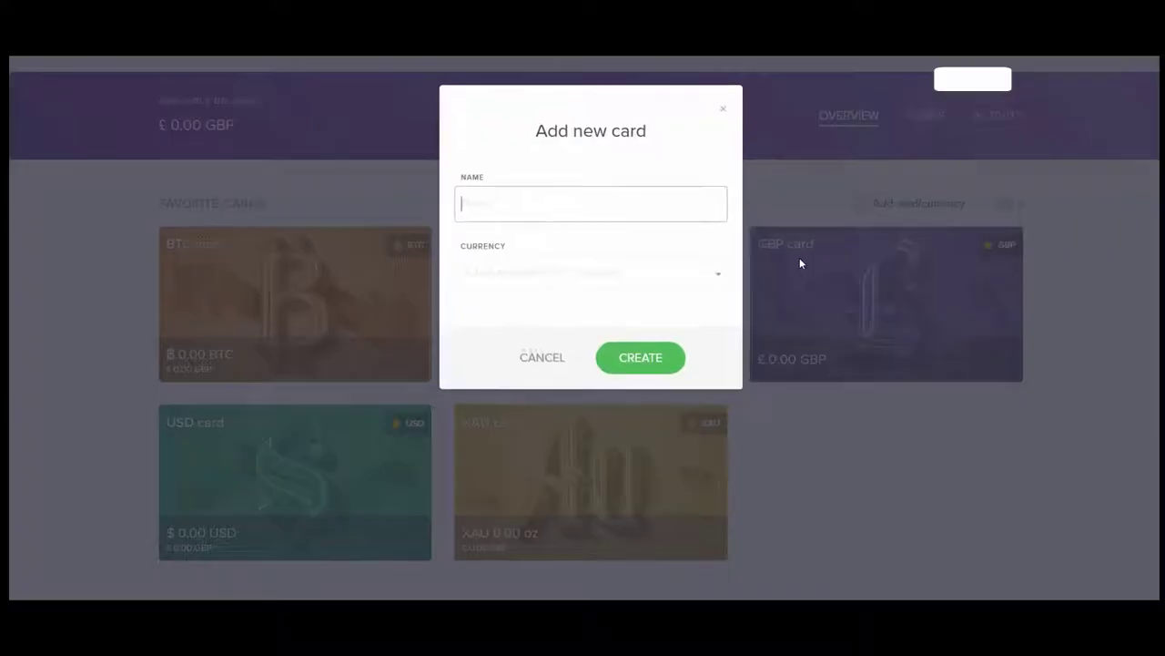
left_click(554, 272)
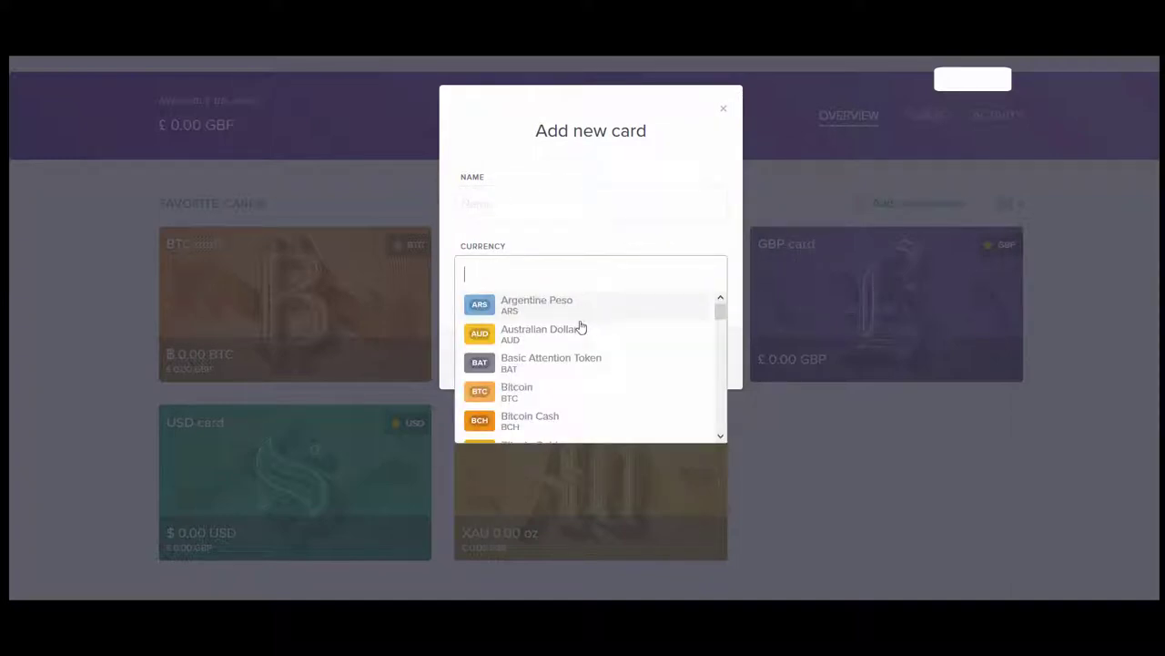
scroll(583, 328, "down", 3)
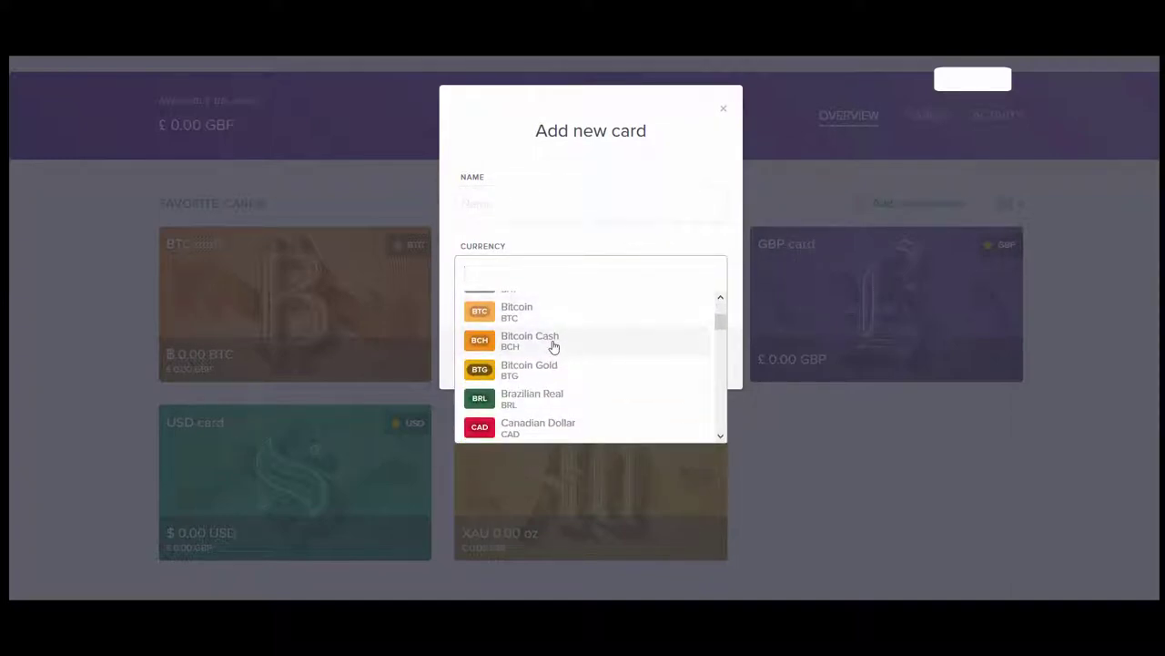
left_click(575, 340)
left_click(534, 198)
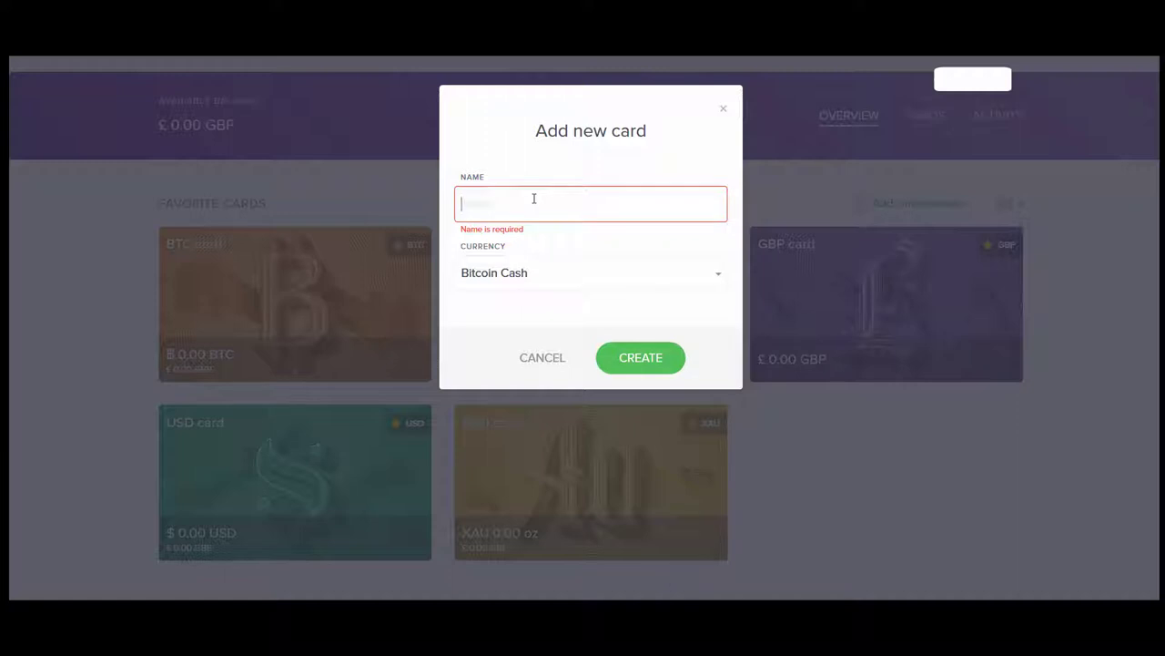
type("Bitcoin Cash")
left_click(640, 357)
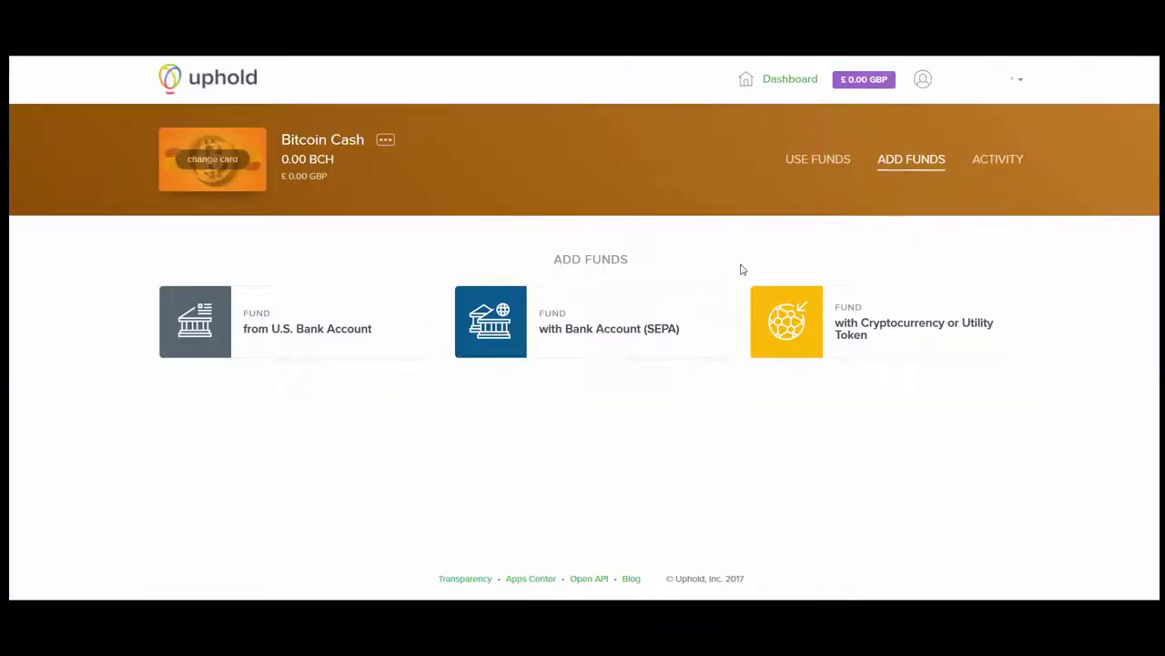
left_click(798, 80)
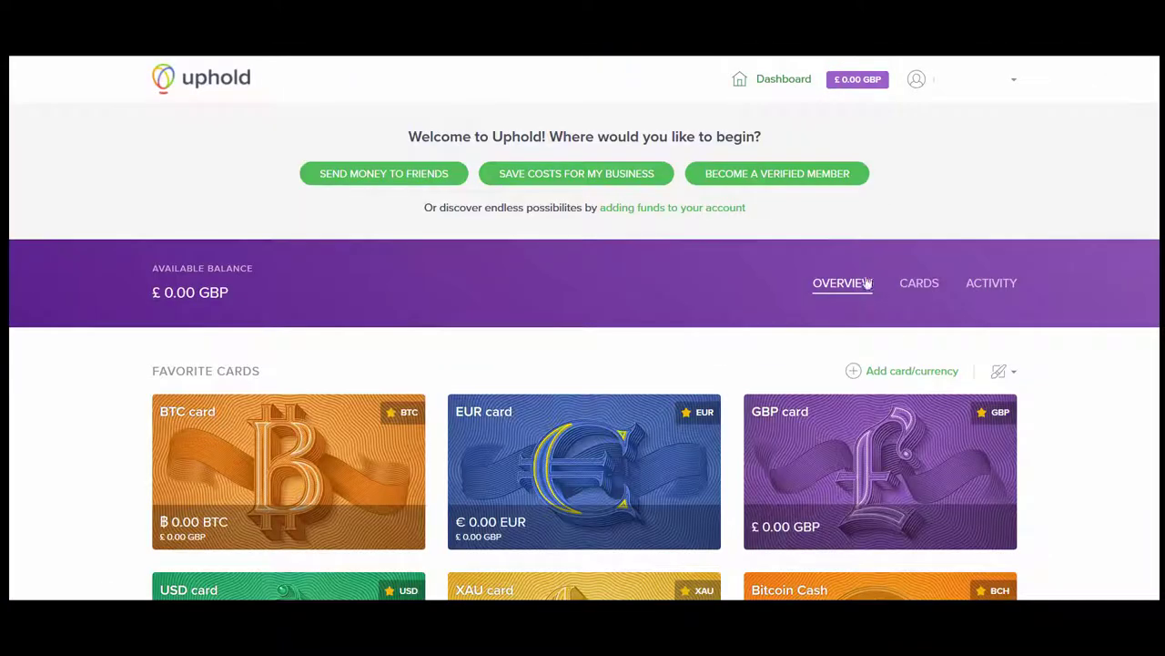
Create a Basic Attention Token card named BAT and return to the dashboard.
left_click(897, 372)
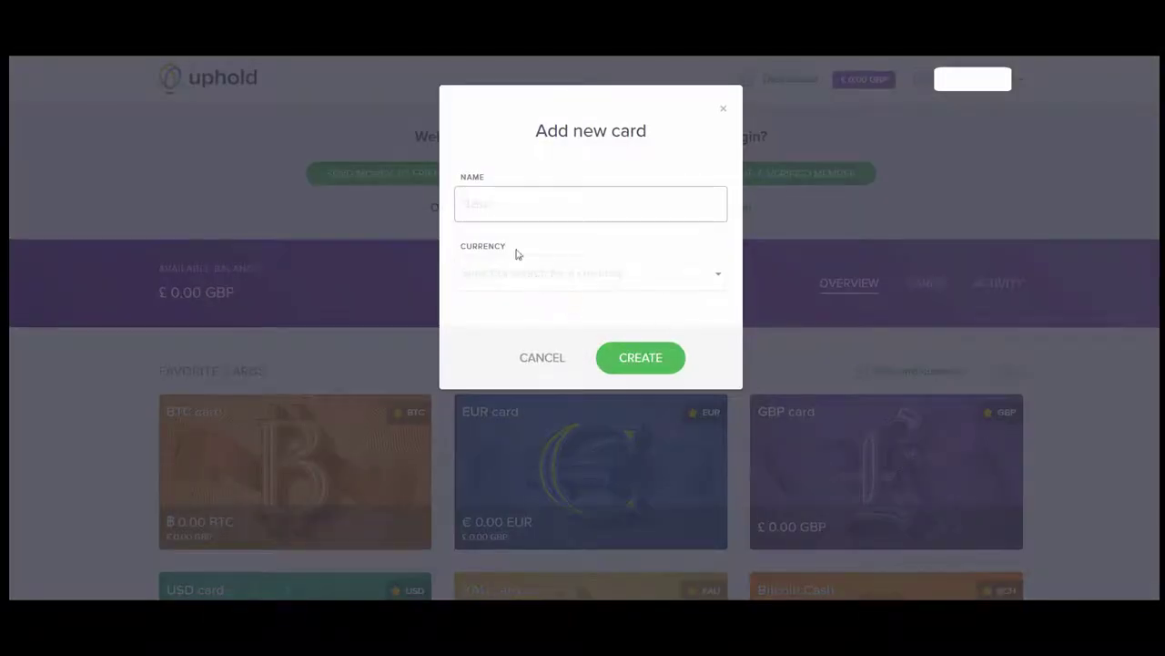
left_click(499, 274)
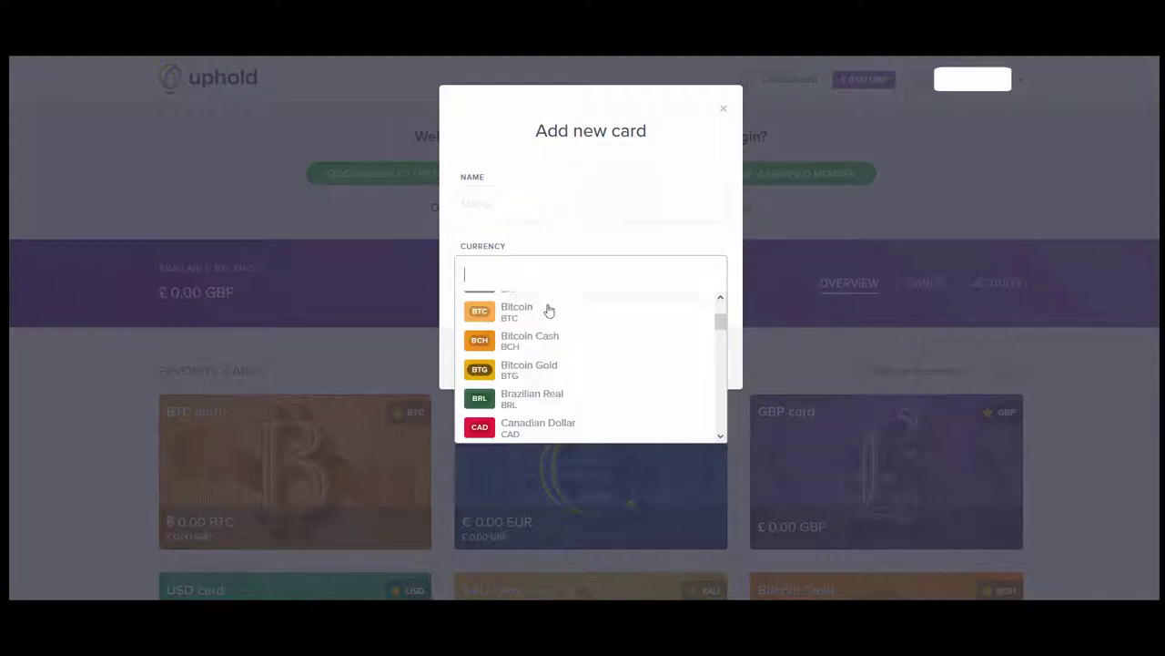
scroll(569, 355, "up", 2)
left_click(572, 357)
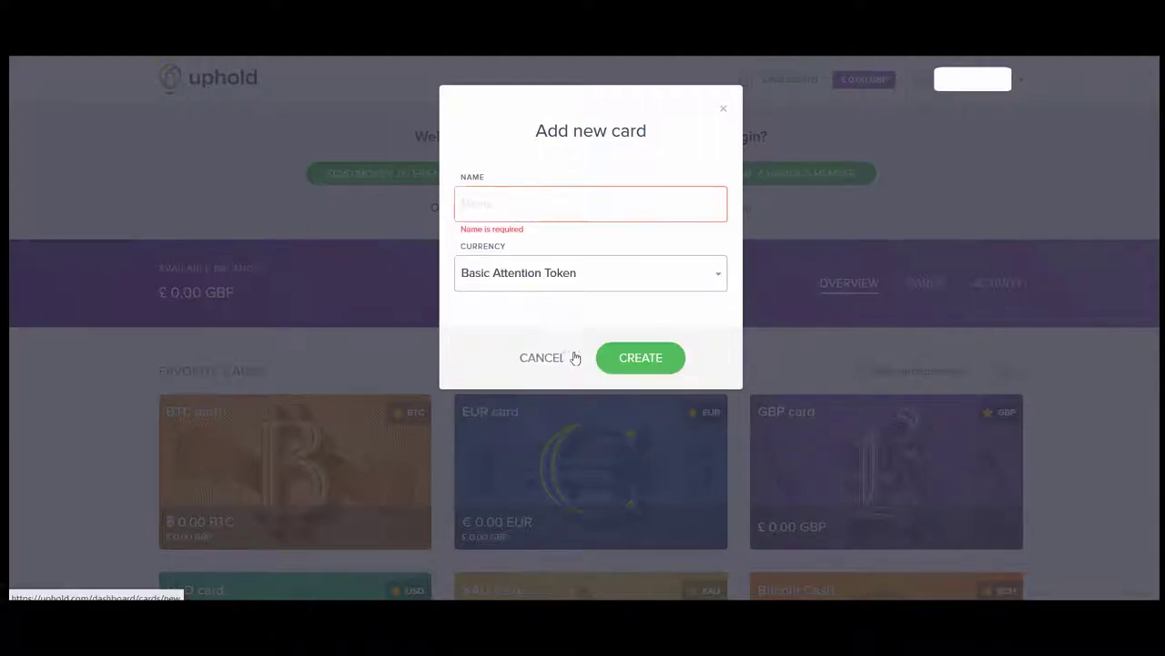
left_click(517, 212)
type("BAT")
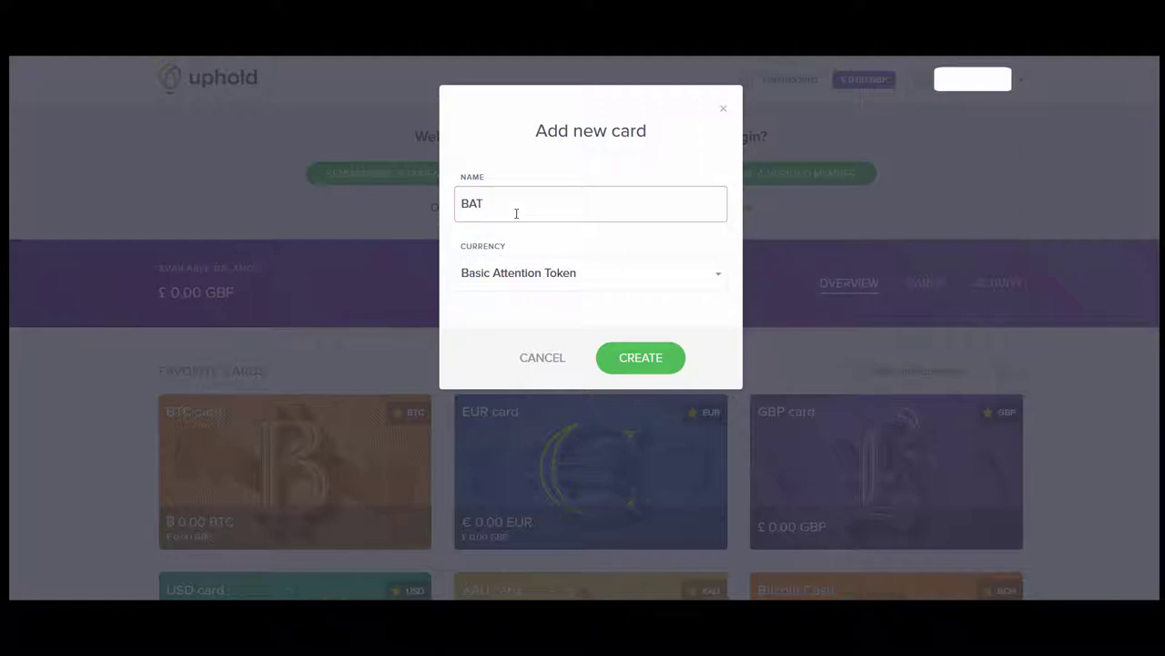
left_click(606, 350)
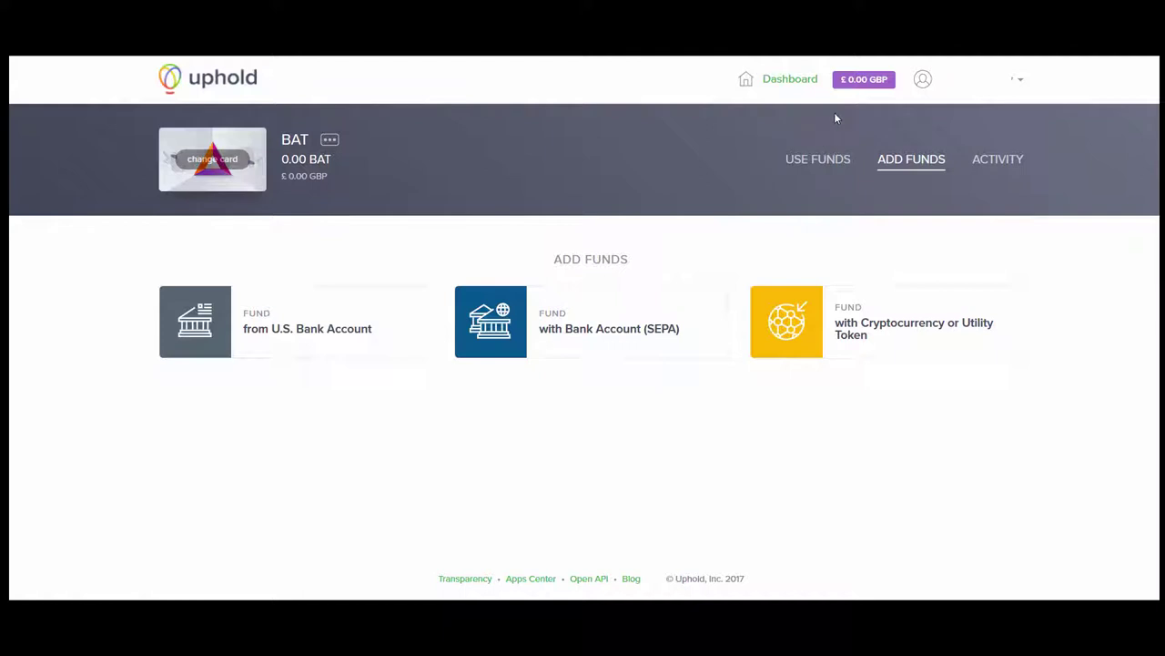
left_click(785, 89)
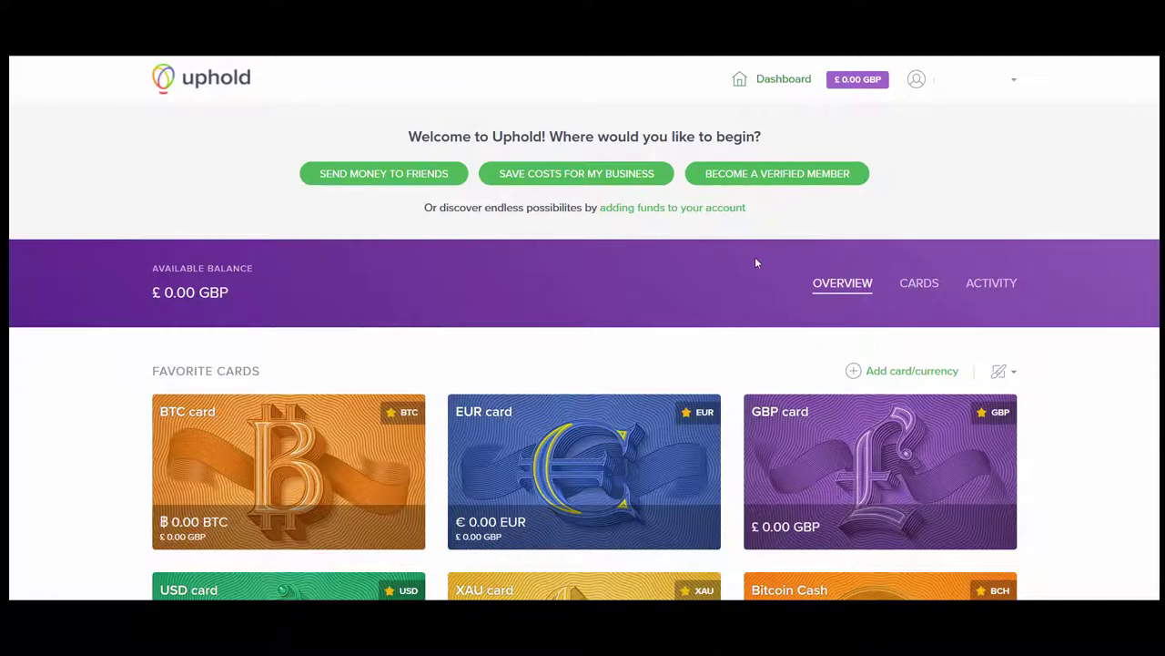
Open the verified-member popup from the dashboard and proceed to the verification page.
left_click(769, 178)
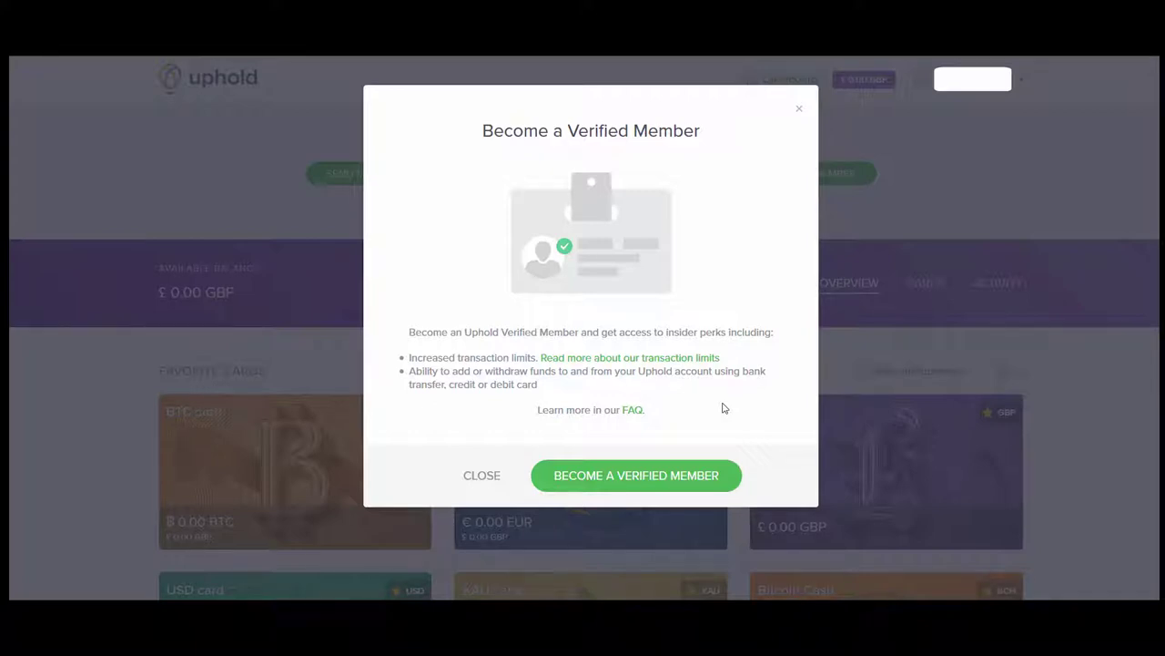
left_click(658, 475)
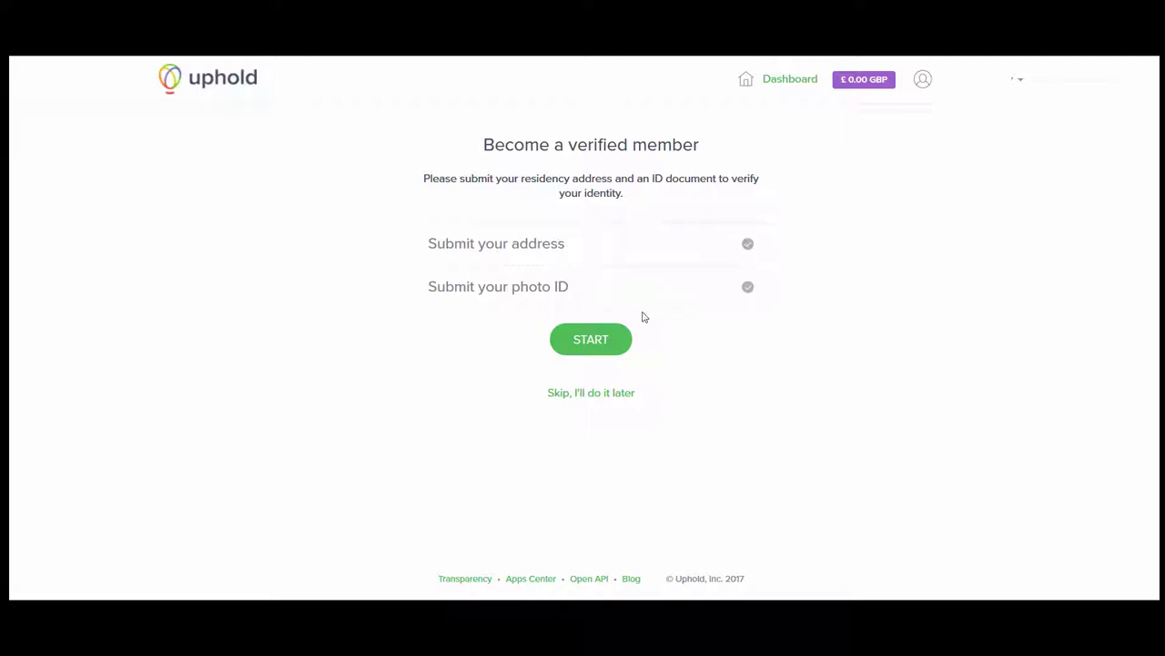
Fill in the address lines, city and postal code, then submit the residency address.
left_click(590, 338)
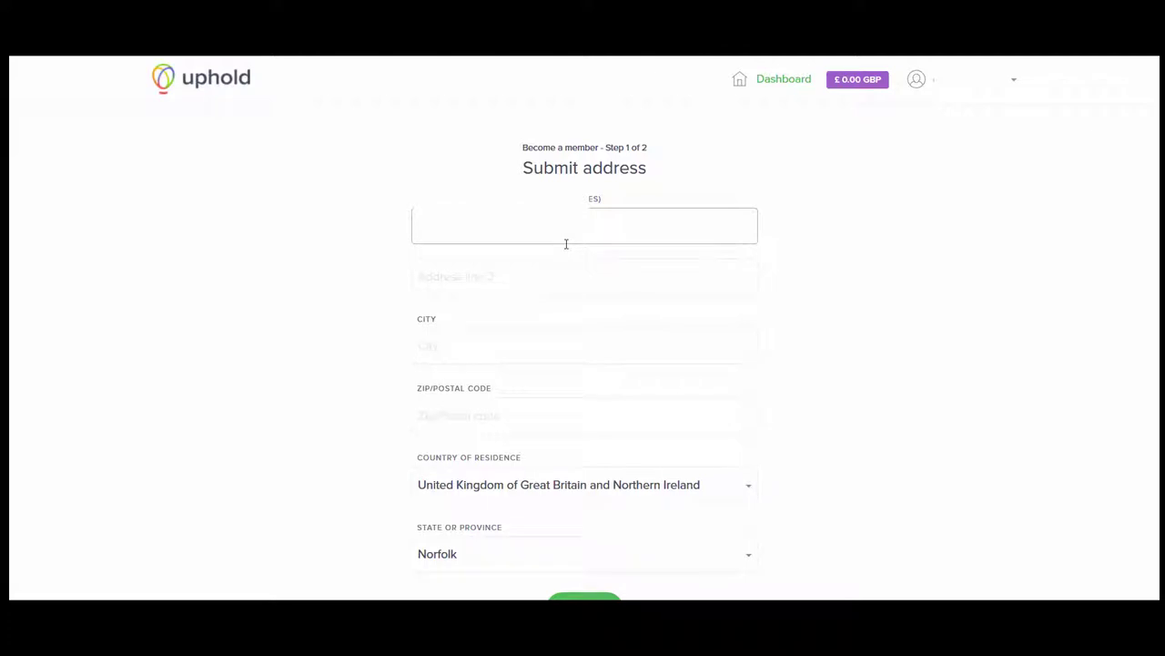
left_click(515, 290)
left_click(456, 341)
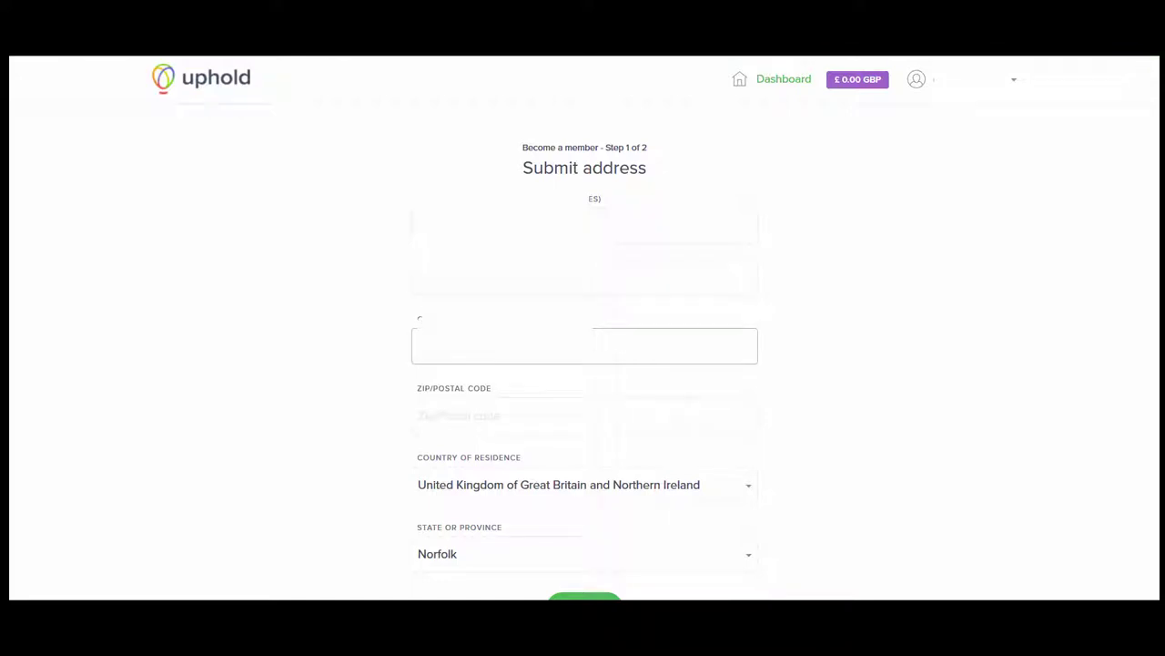
left_click(462, 416)
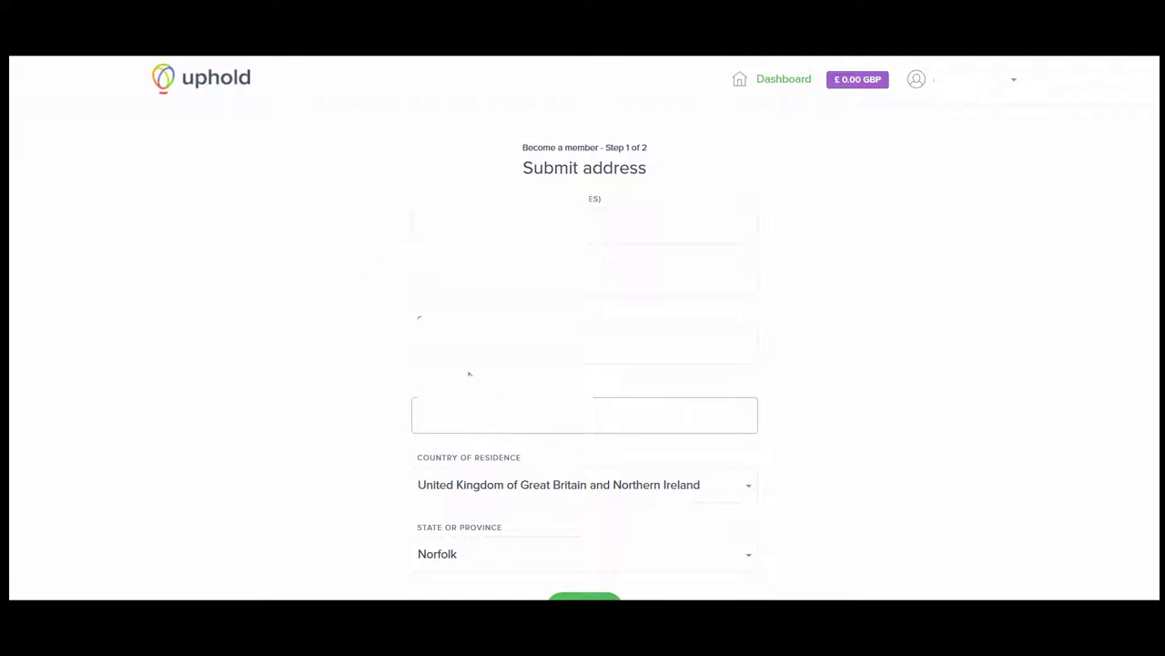
scroll(428, 446, "down", 1)
left_click(580, 526)
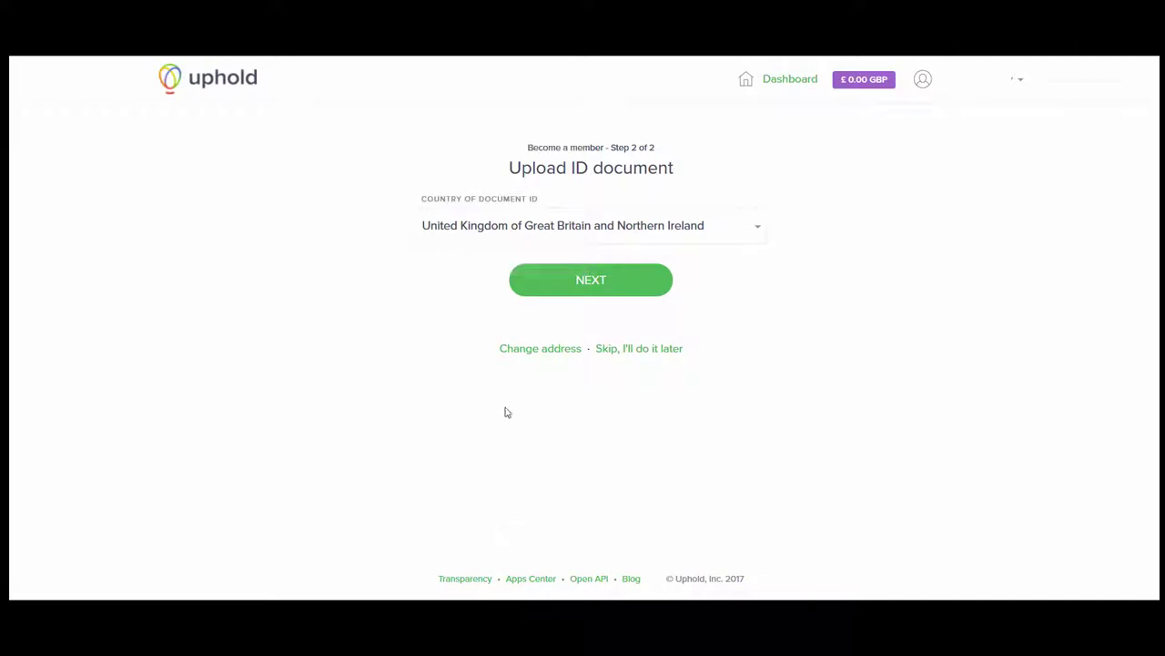
Confirm United Kingdom as the ID country and move on to the driver's licence upload.
left_click(583, 283)
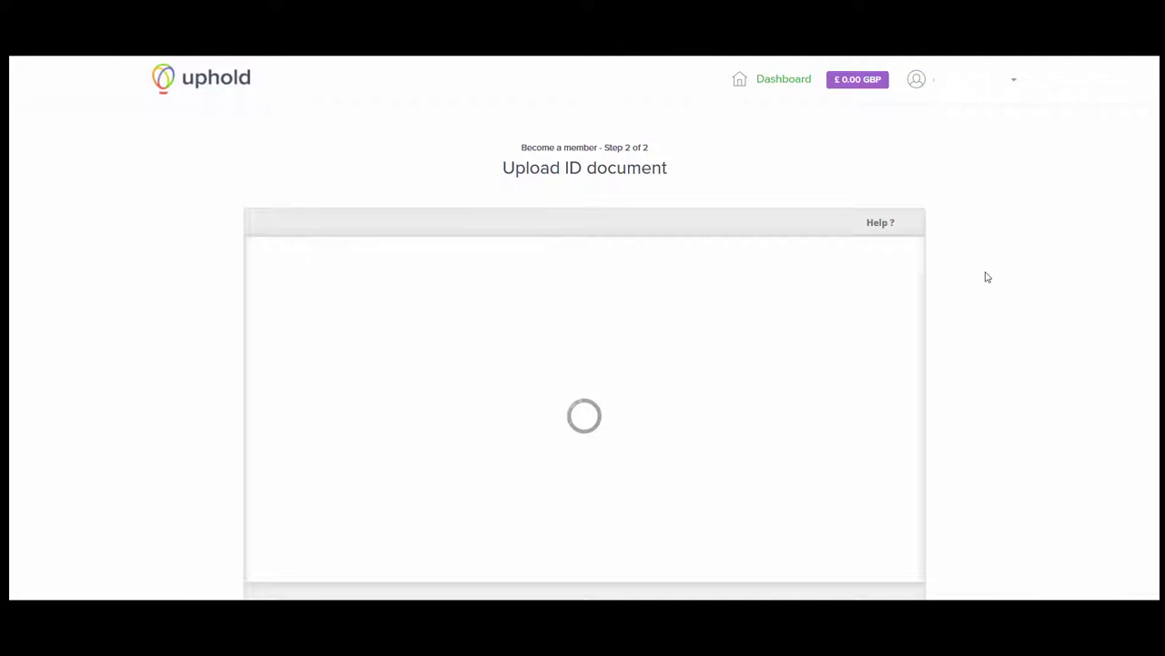
scroll(986, 275, "down", 1)
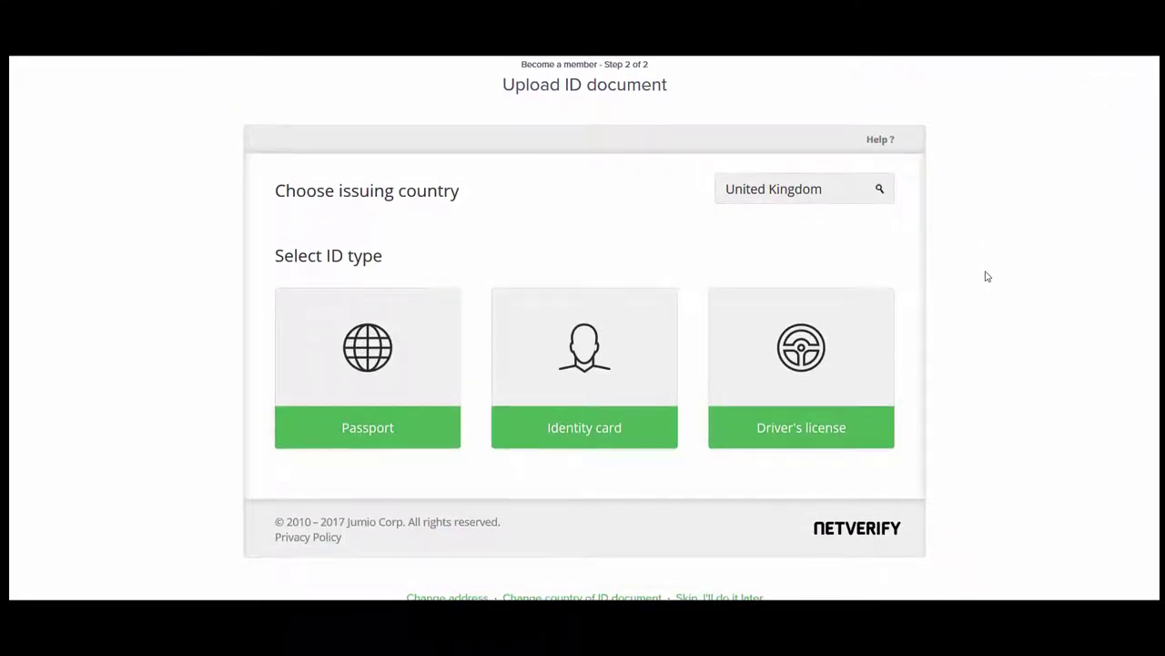
scroll(986, 276, "up", 1)
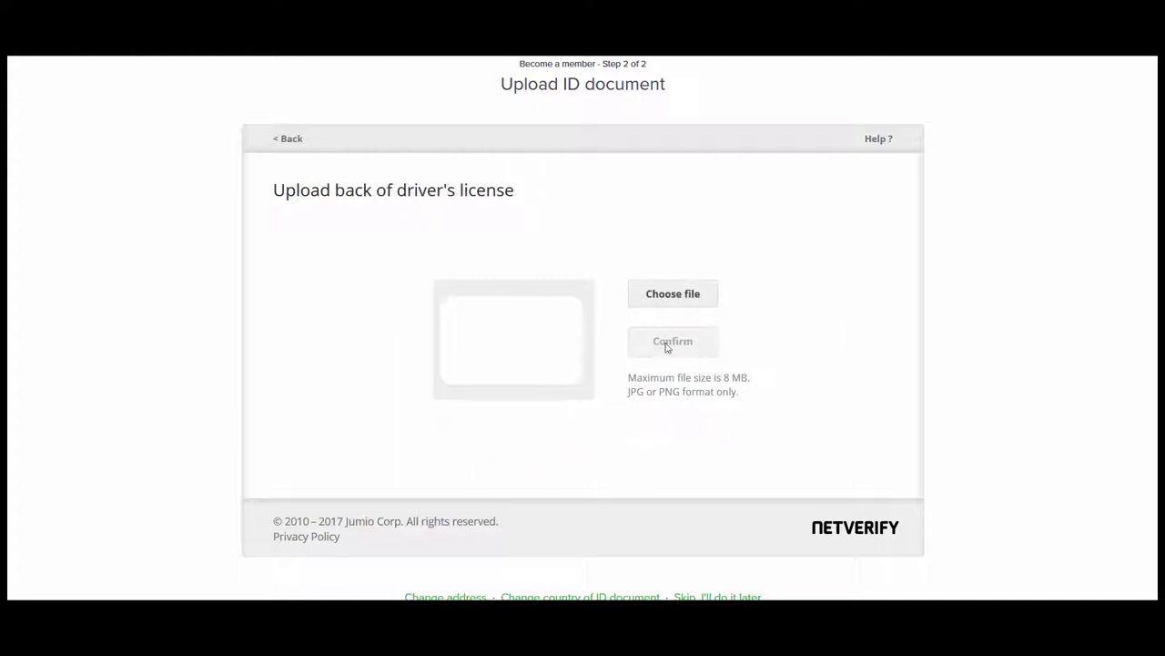
Upload and confirm 'drivinglicense 2017-rear-sml.png' as the back of the driver's licence.
left_click(671, 294)
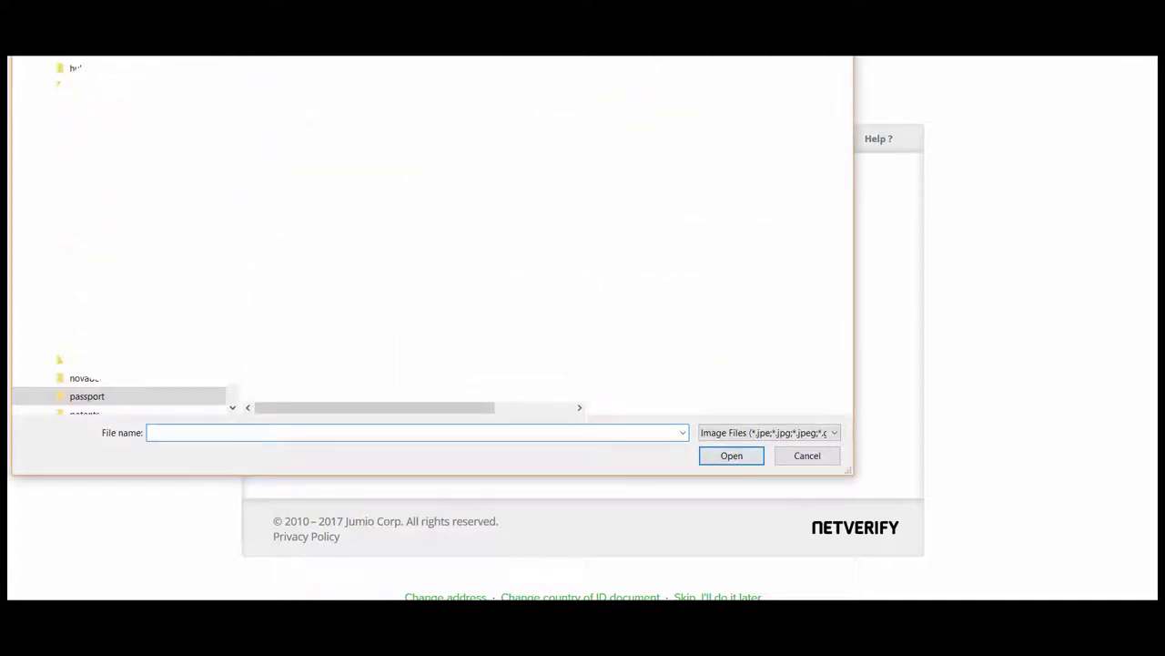
type("drivinglicense 2017-rear-sml.png")
left_click(738, 461)
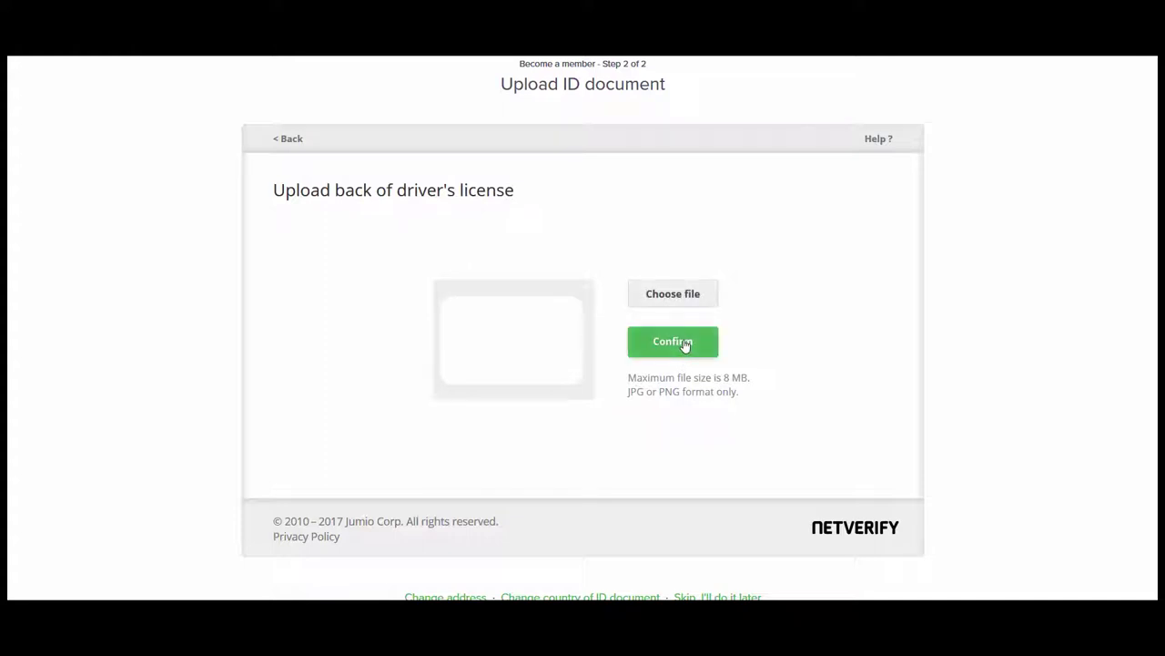
left_click(684, 343)
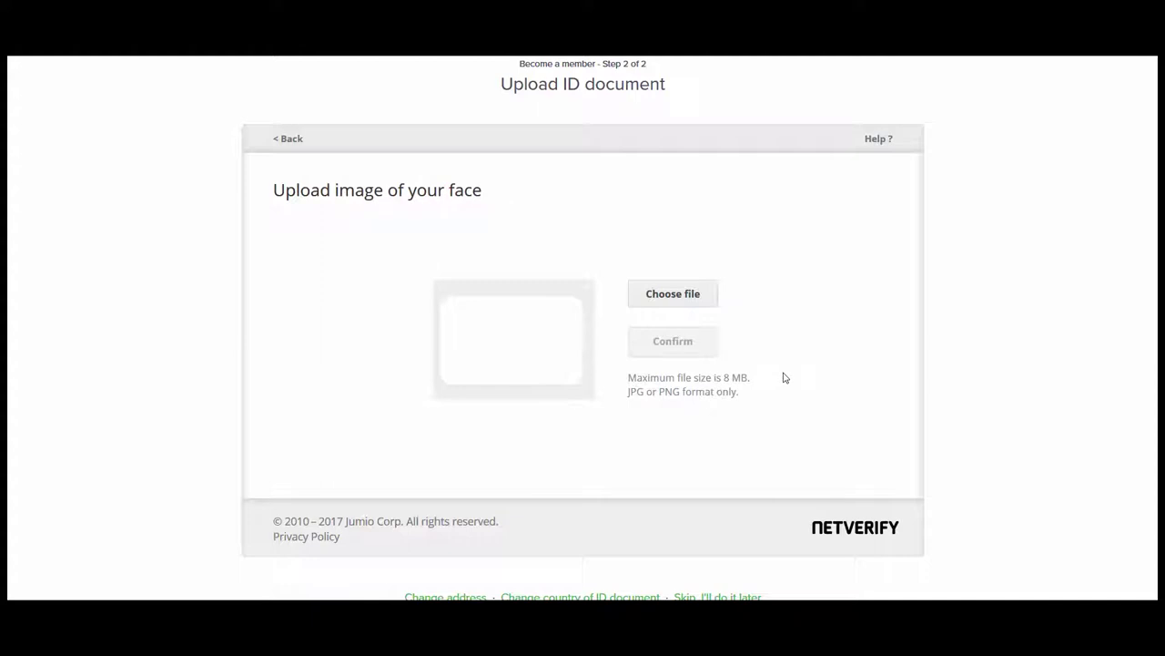
Upload and confirm a face photo, then continue past the verification thank-you message.
left_click(689, 301)
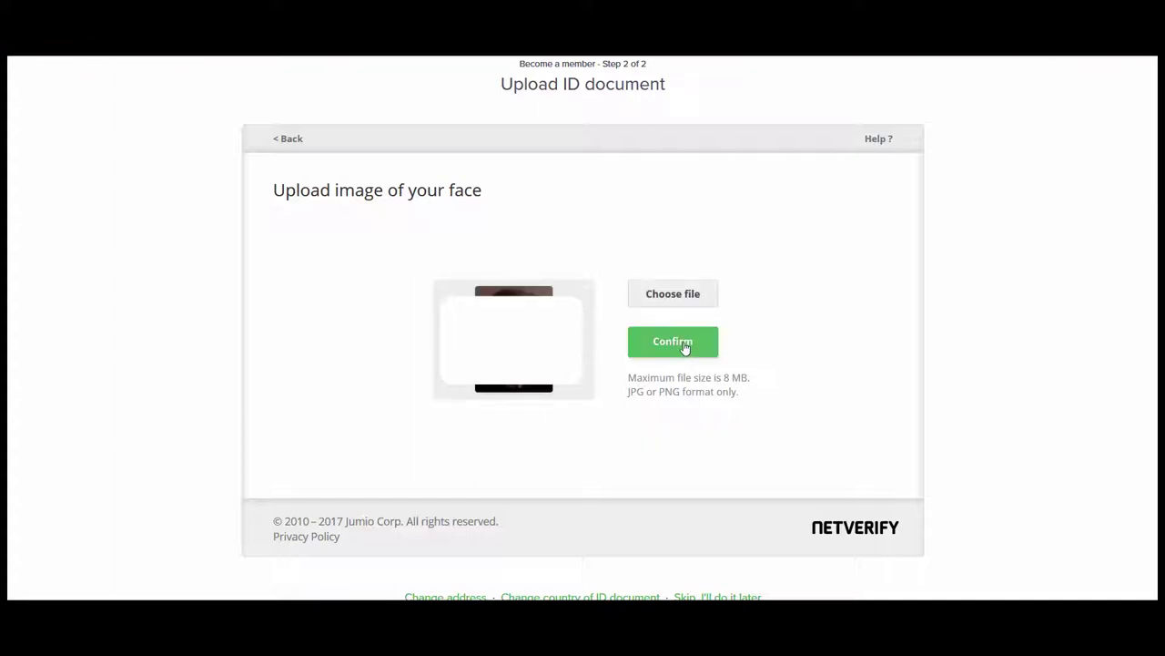
left_click(684, 343)
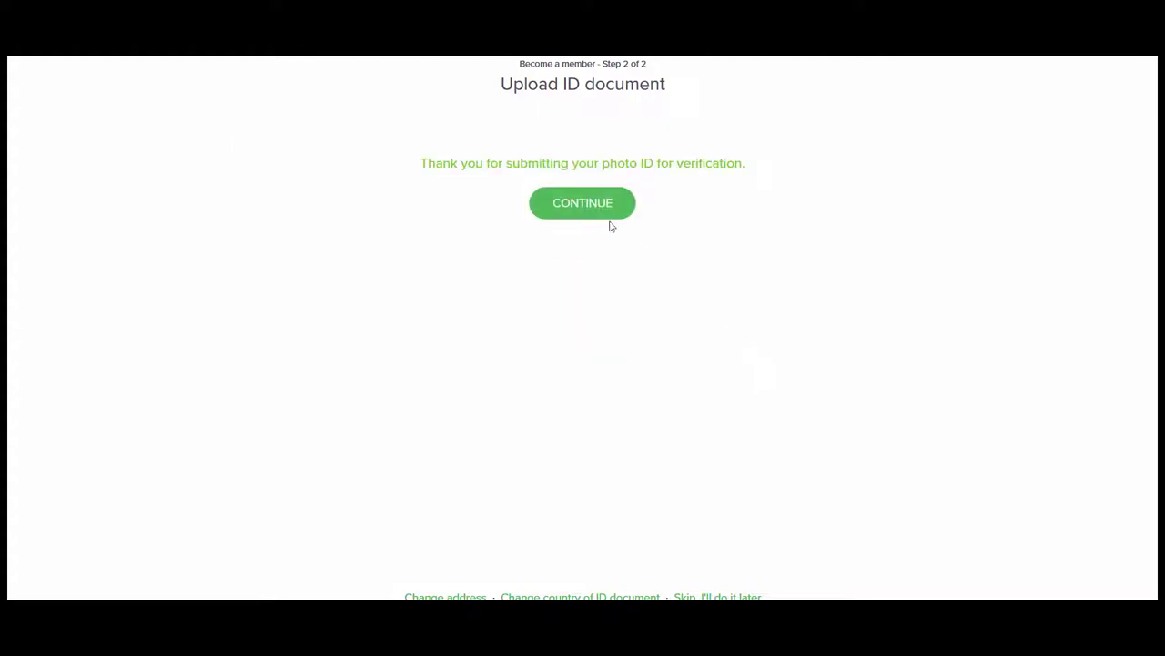
left_click(598, 205)
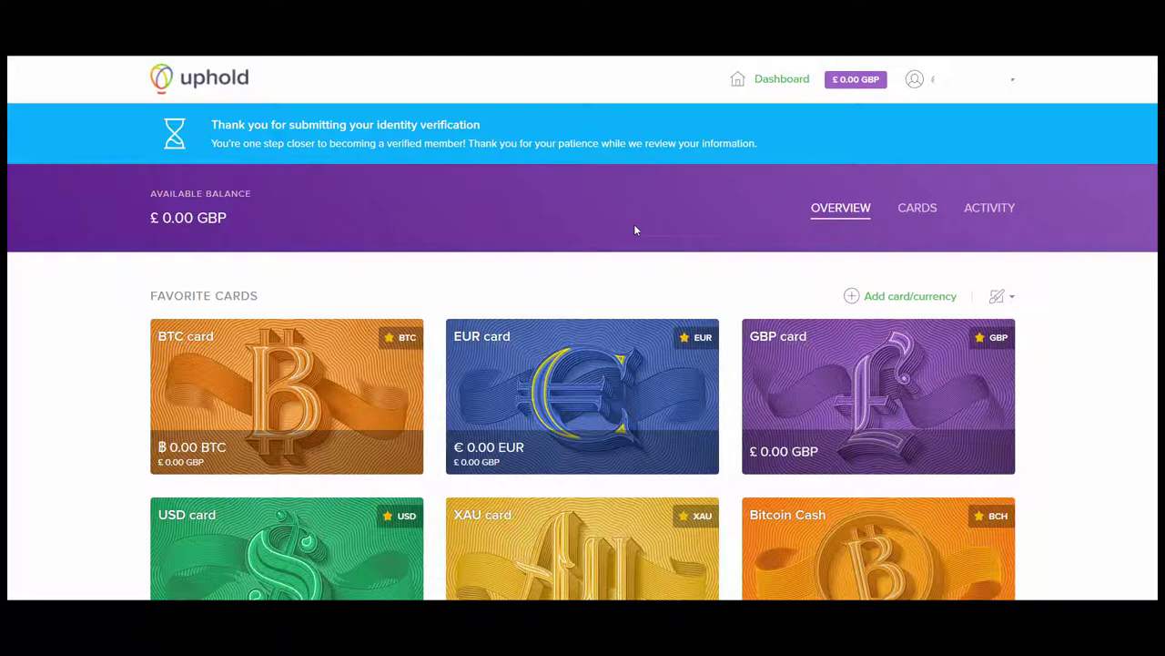
Scroll through the dashboard's favorite cards after identity verification was submitted.
scroll(783, 237, "down", 2)
scroll(786, 240, "up", 2)
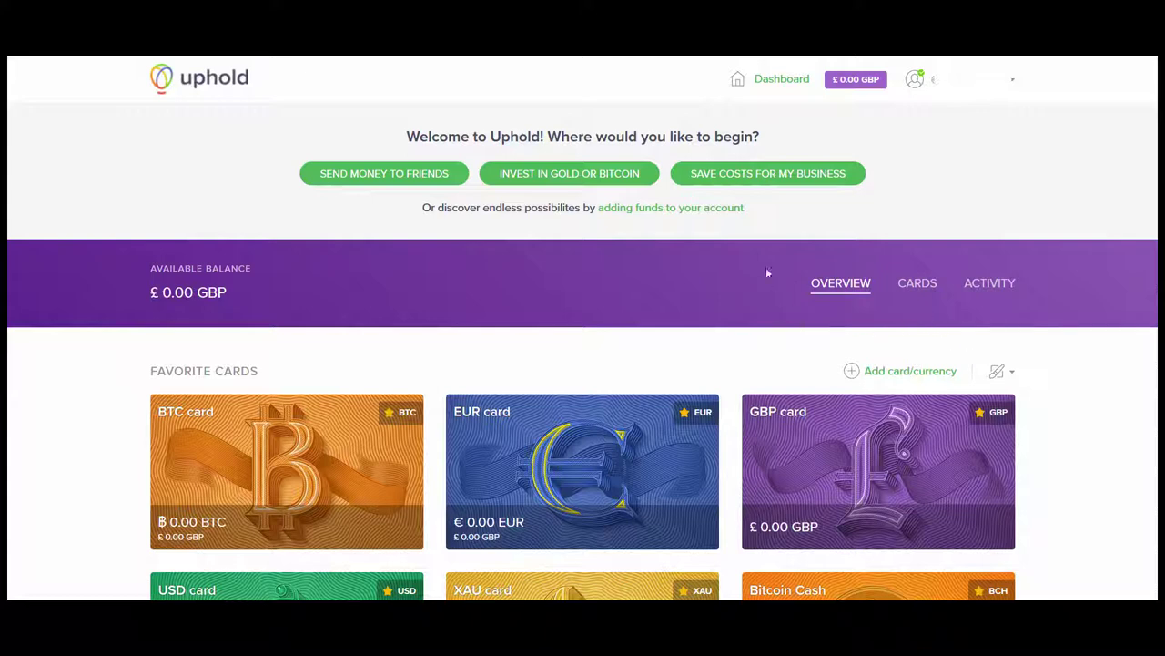
Browse all currency cards as a list, then open account Settings to Member Information.
left_click(929, 87)
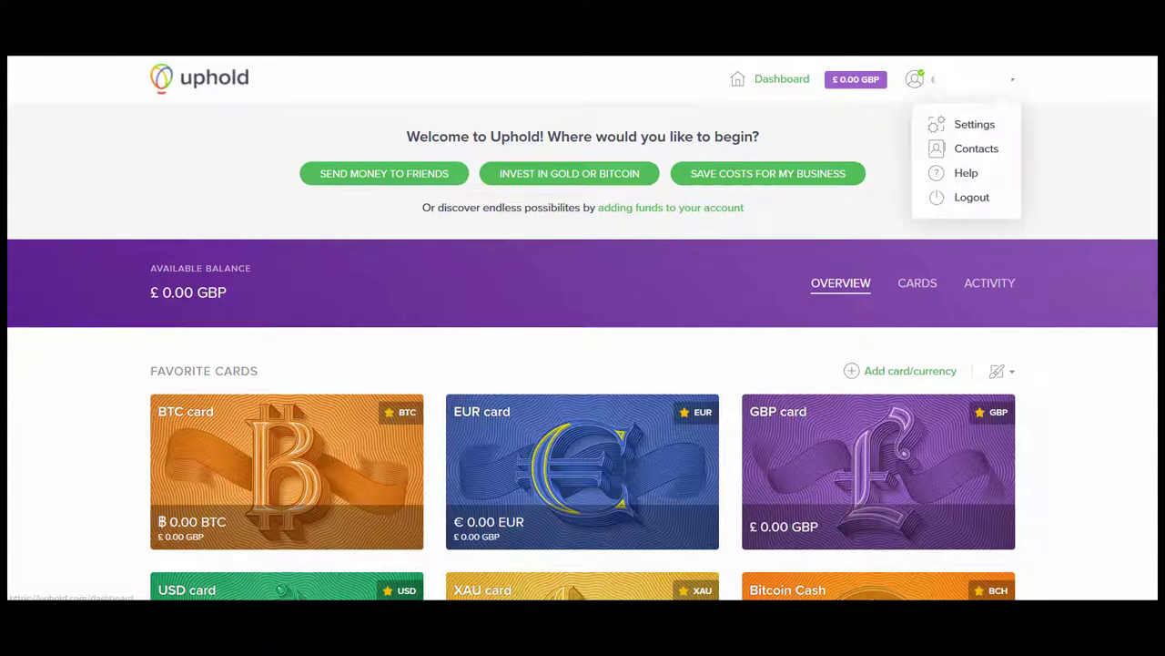
left_click(933, 291)
scroll(931, 349, "down", 2)
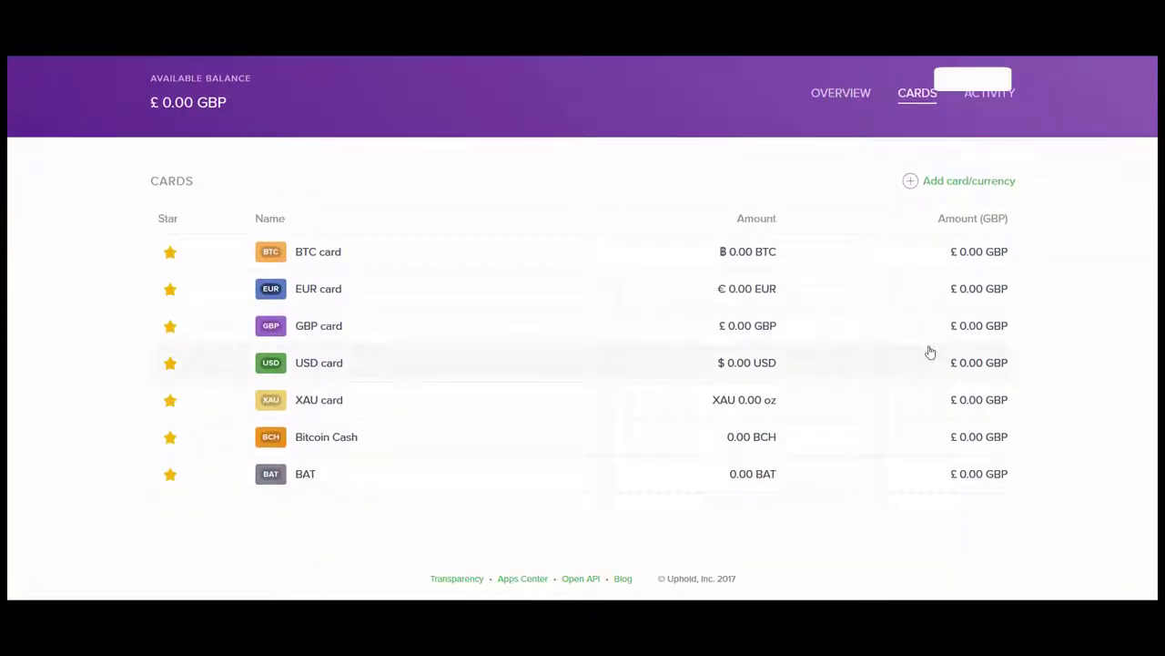
scroll(928, 351, "up", 2)
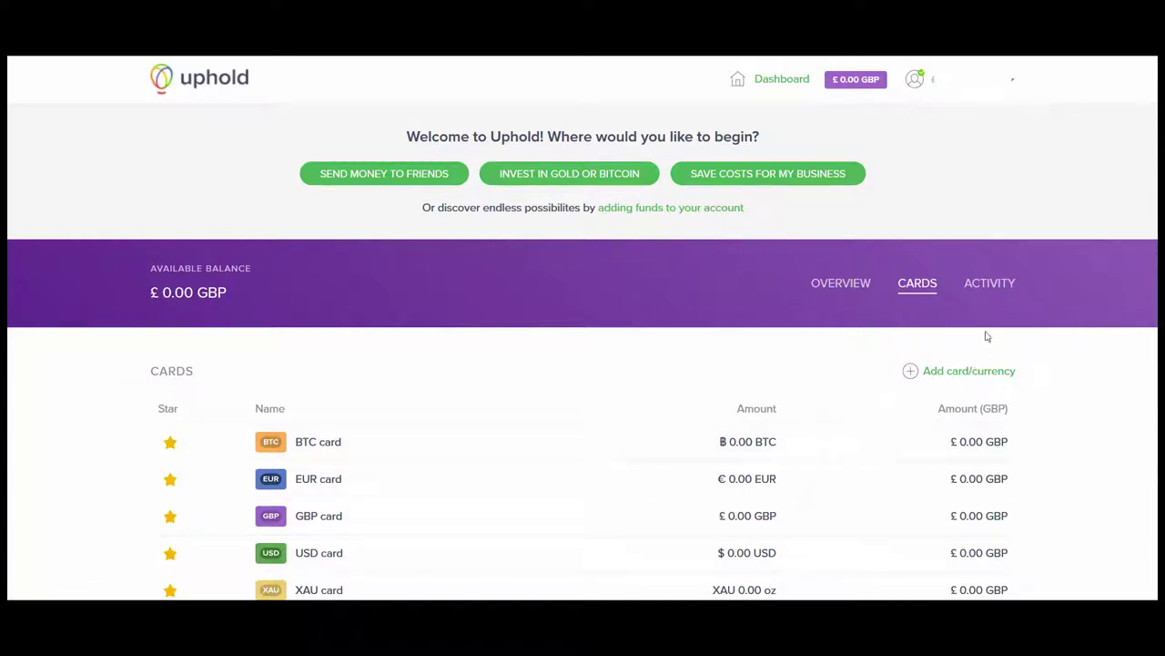
left_click(989, 83)
left_click(976, 127)
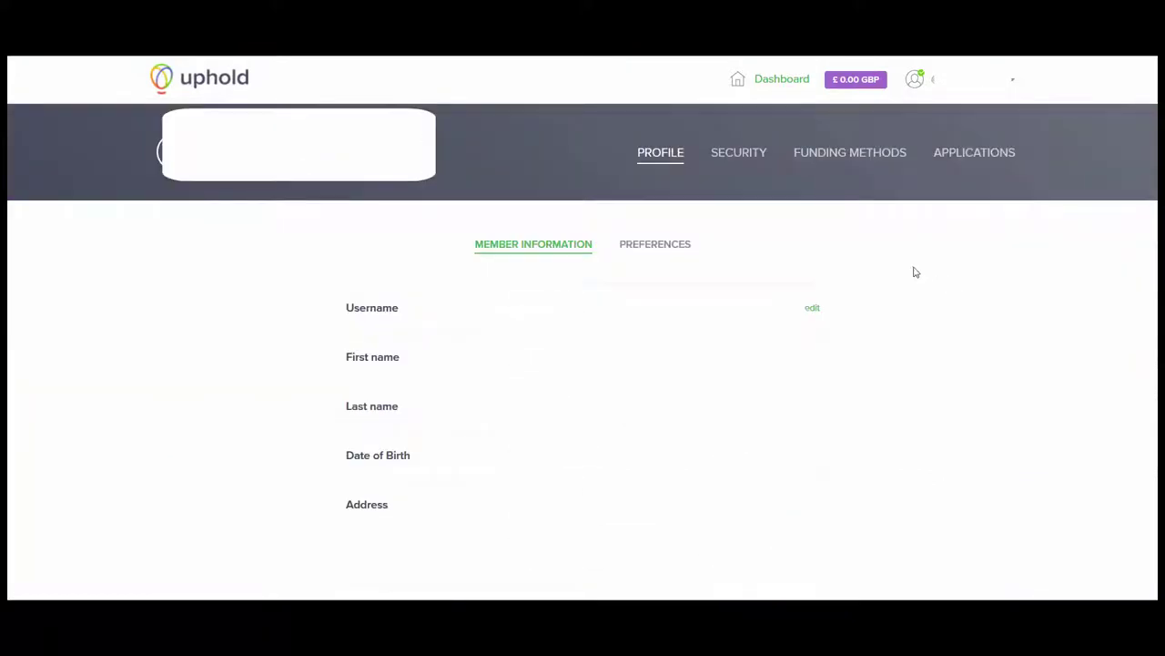
Under Funding Methods, create a GBP bank account with its IBAN and BIC.
left_click(862, 156)
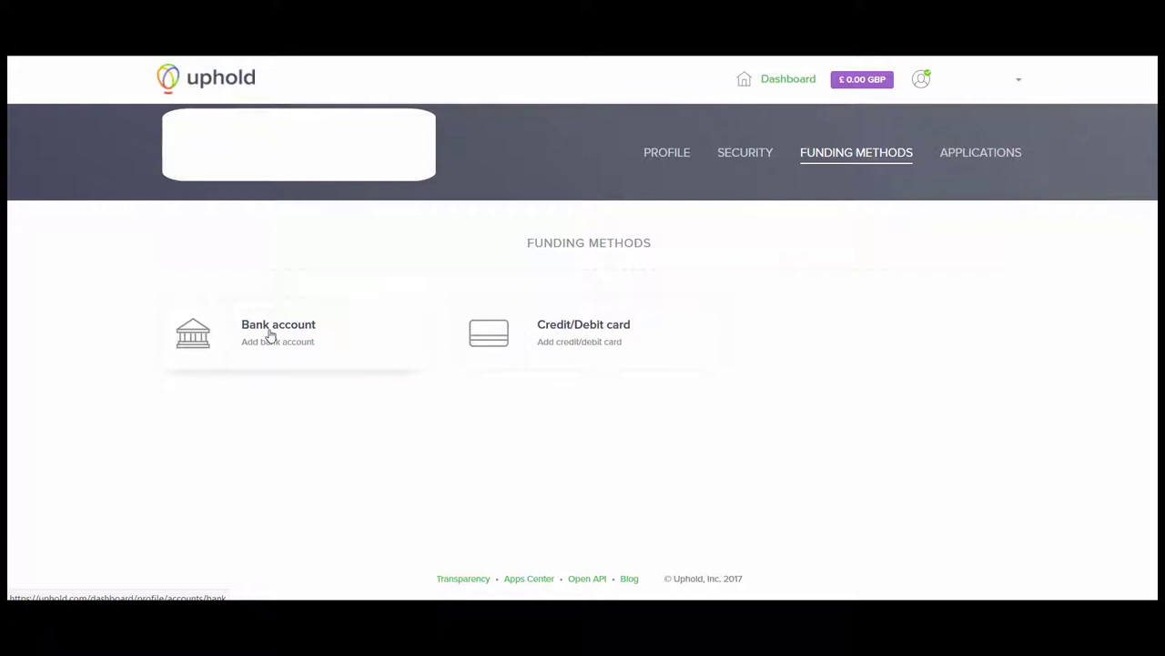
left_click(270, 335)
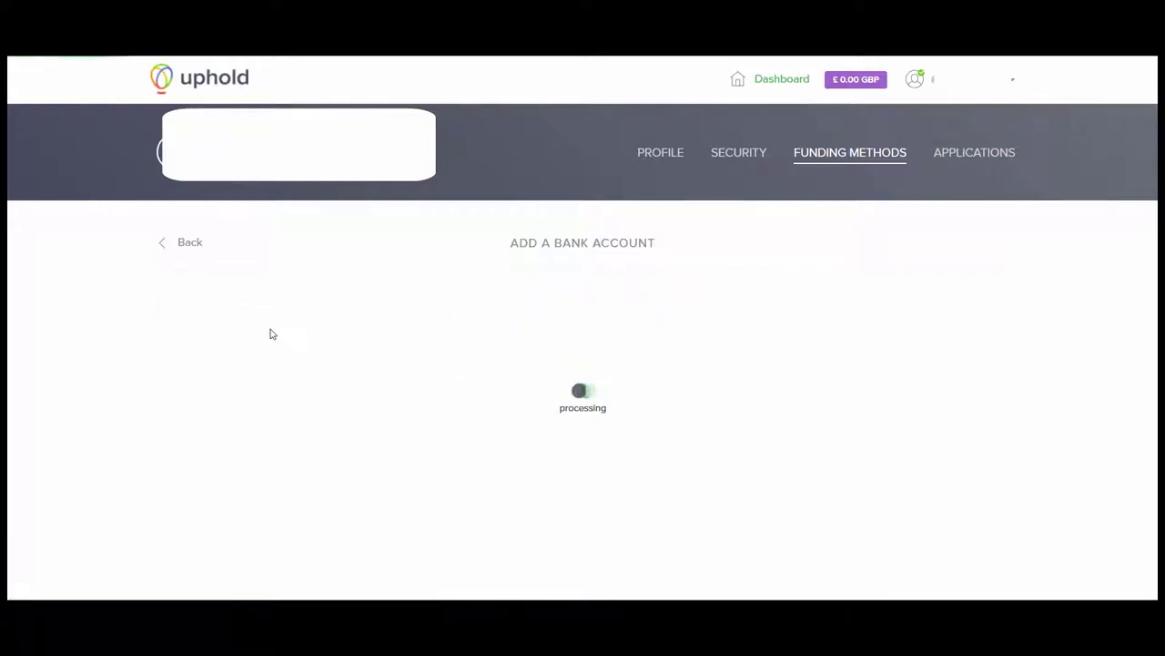
scroll(301, 334, "down", 1)
left_click(512, 315)
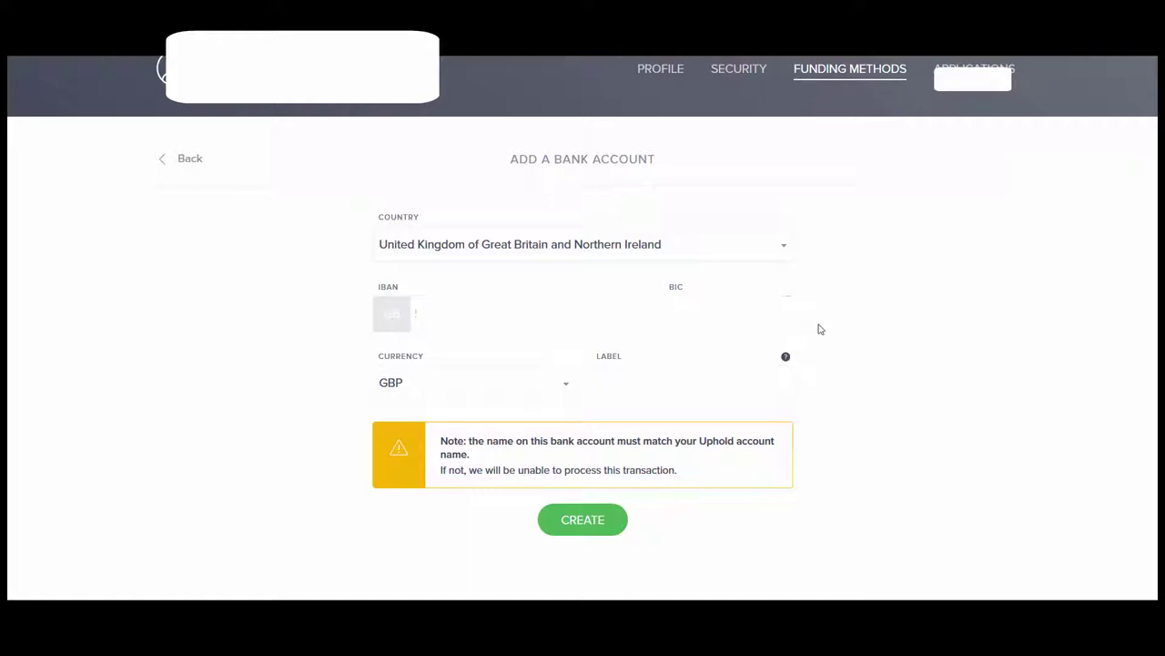
left_click(583, 521)
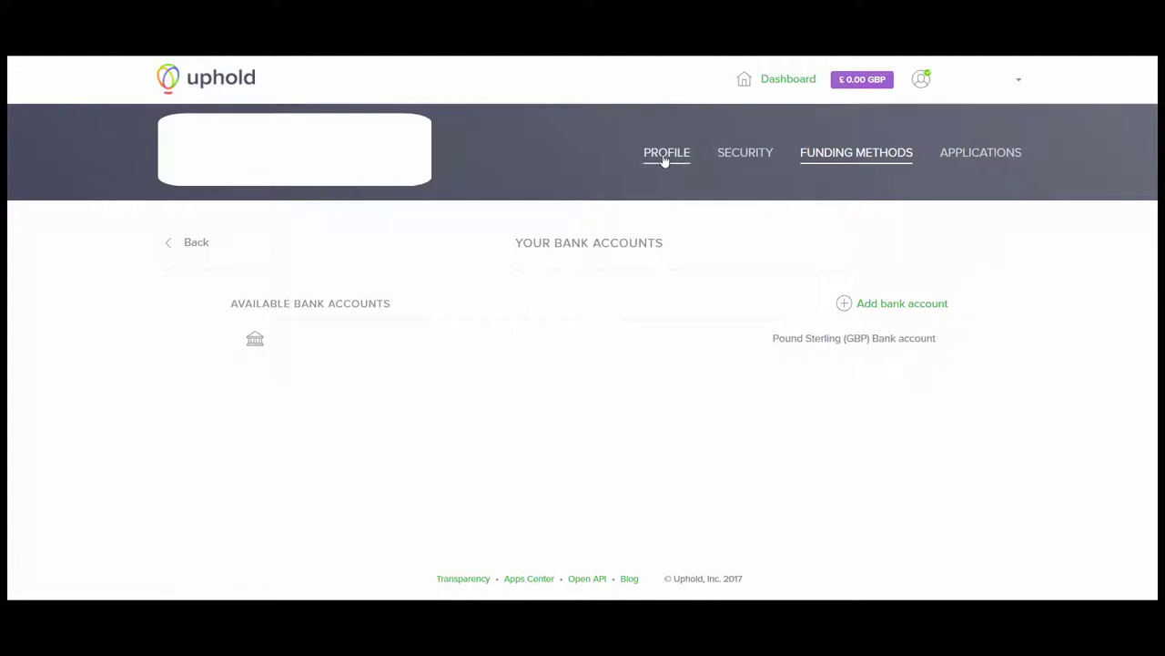
Open the Bitcoin Cash card's Send to Bank Account form targeting the GBP bank account.
left_click(783, 81)
scroll(487, 355, "down", 3)
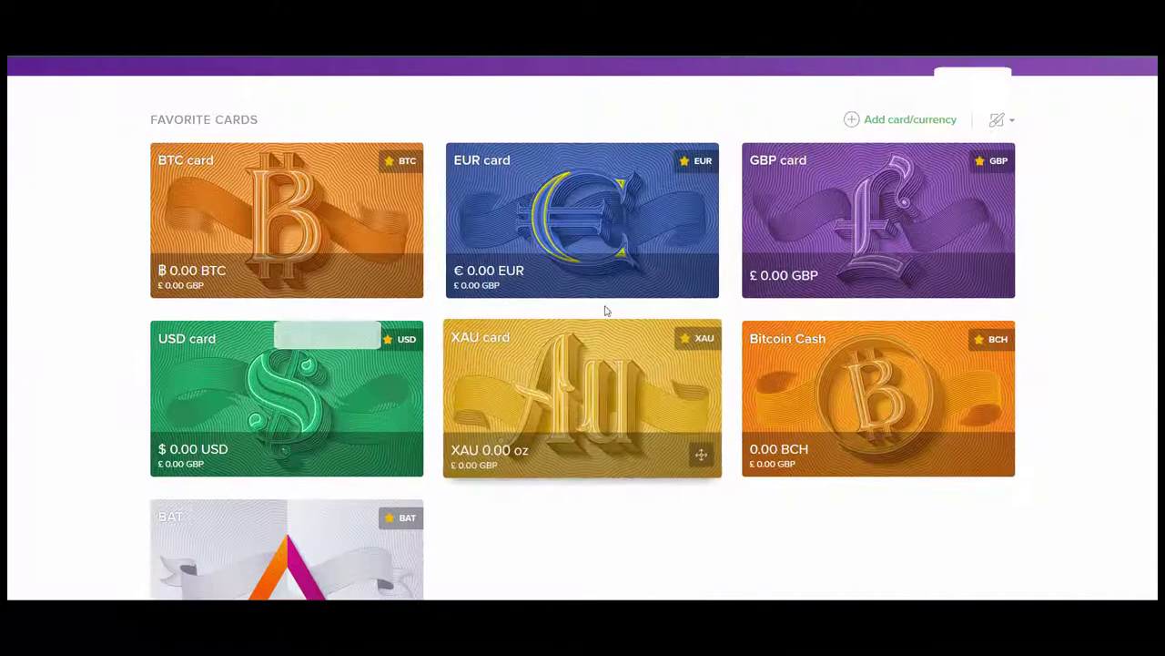
left_click(806, 386)
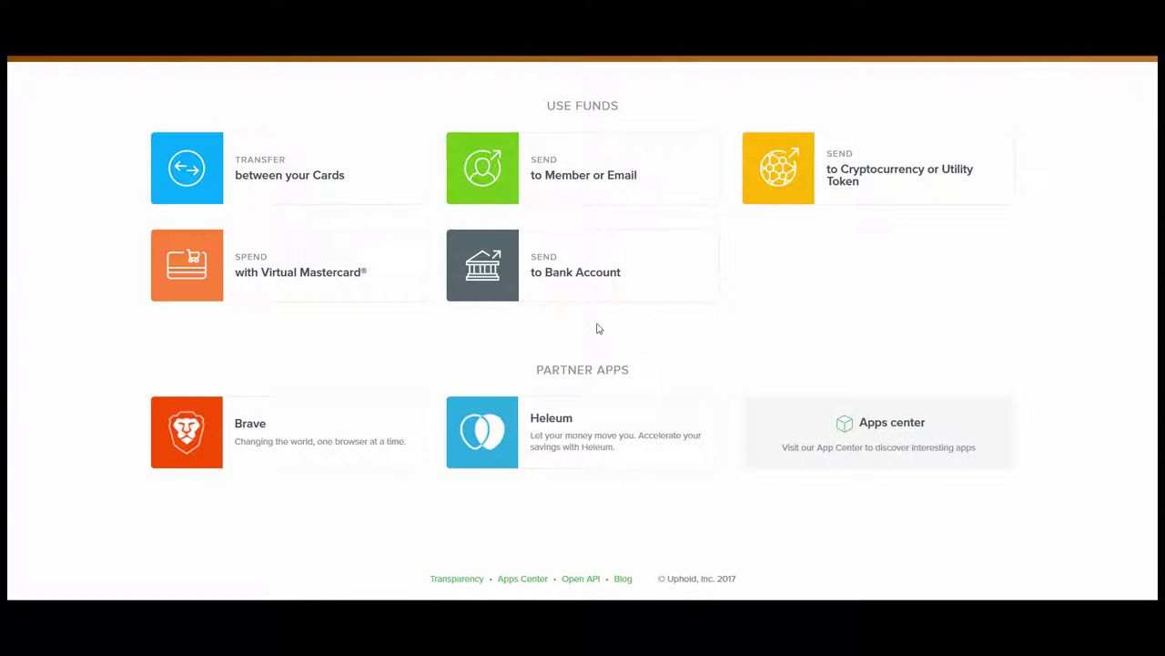
left_click(553, 268)
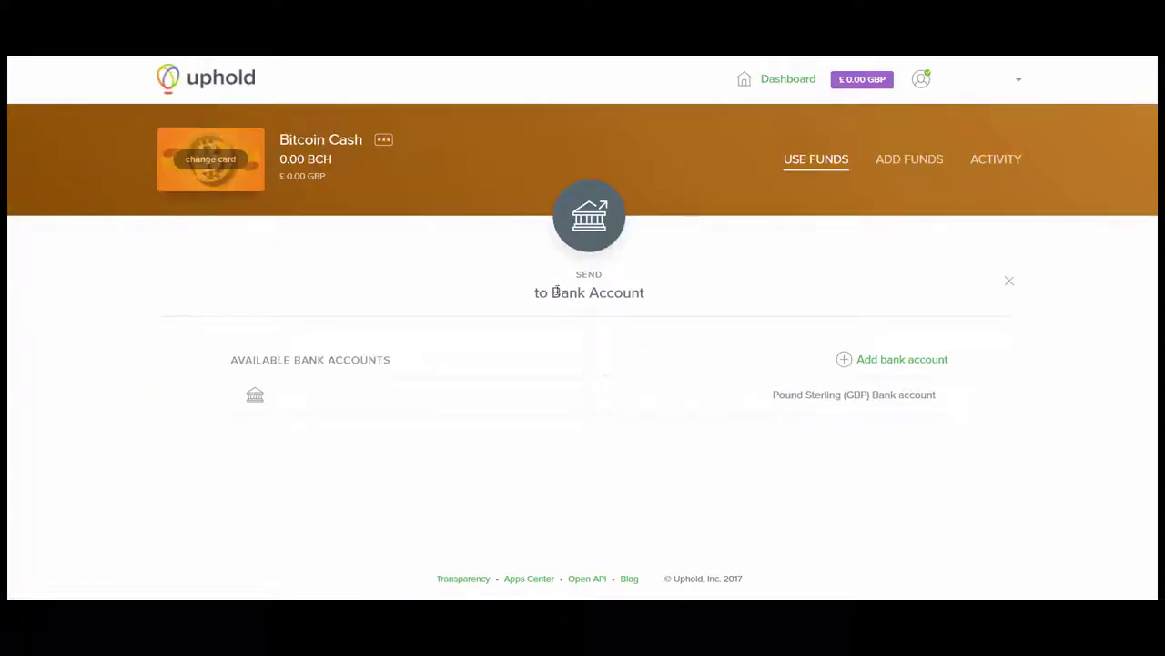
left_click(490, 391)
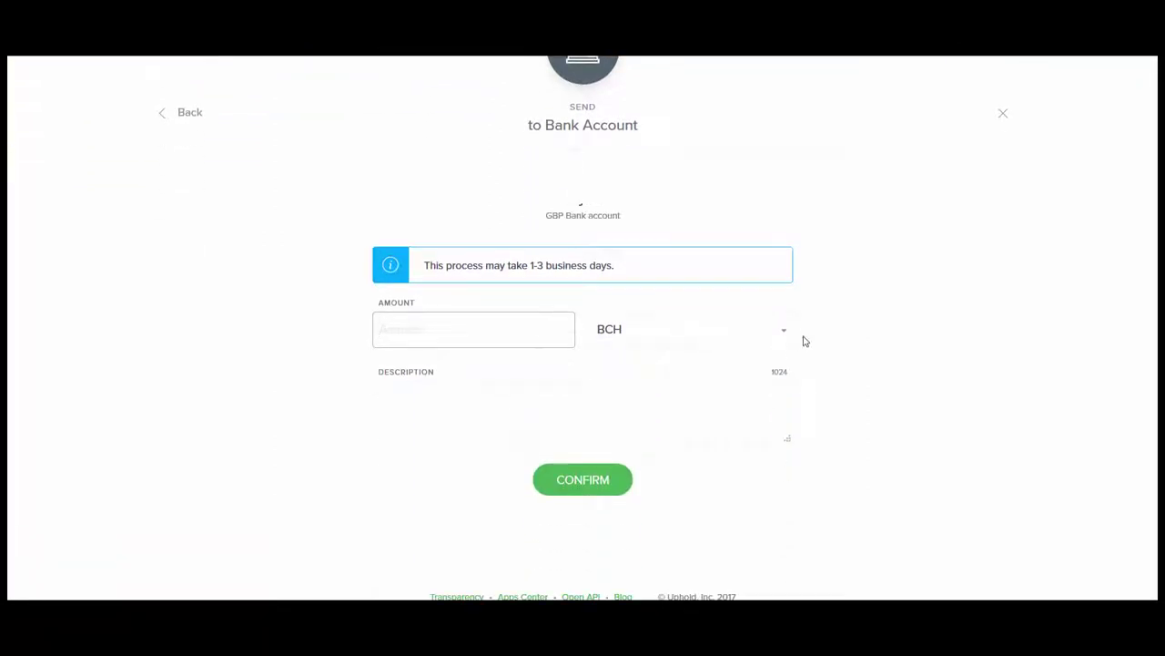
scroll(837, 331, "up", 2)
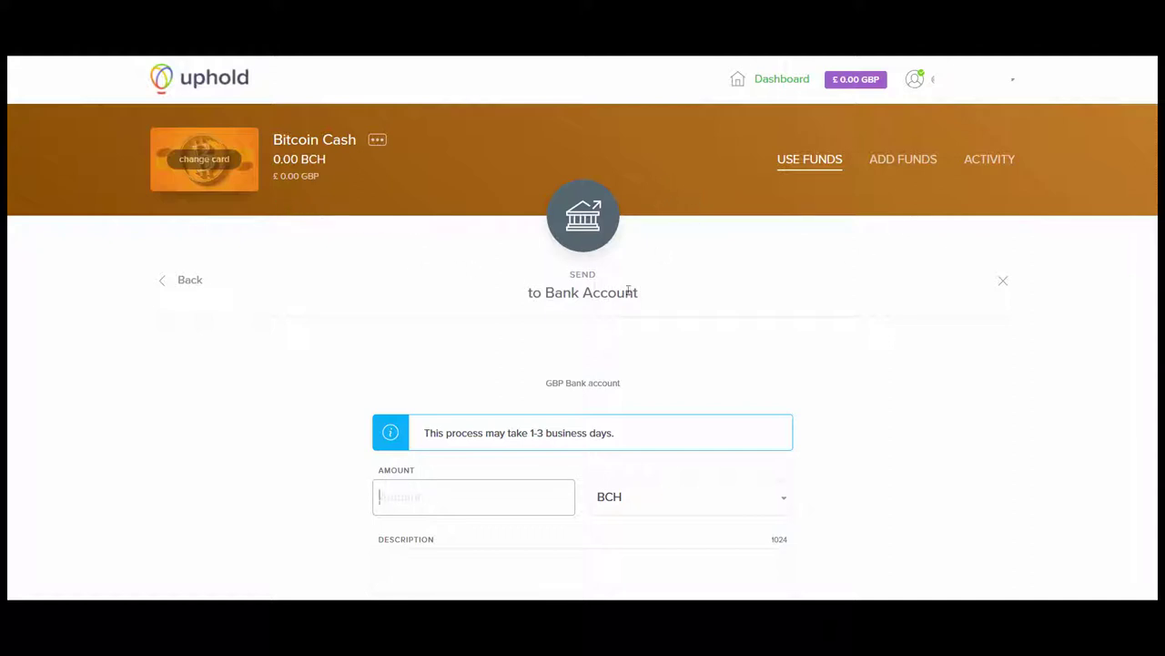
Scroll through the dashboard's Favorite Cards, then open the Add card/currency dialog.
left_click(235, 92)
scroll(789, 288, "down", 5)
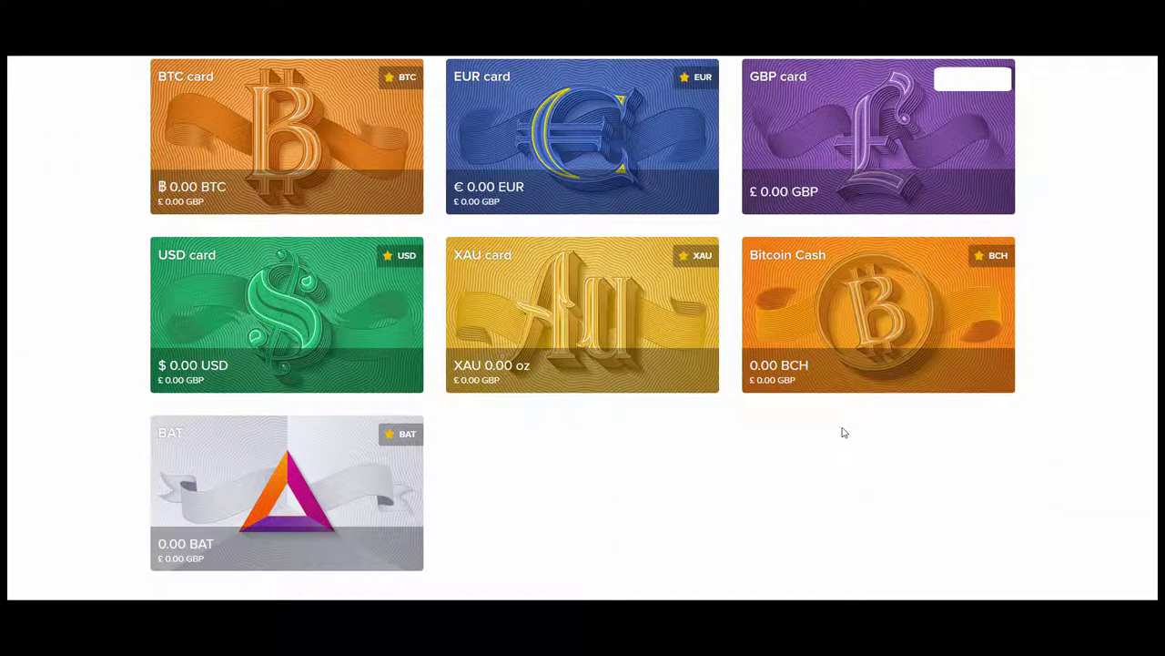
scroll(1061, 409, "up", 3)
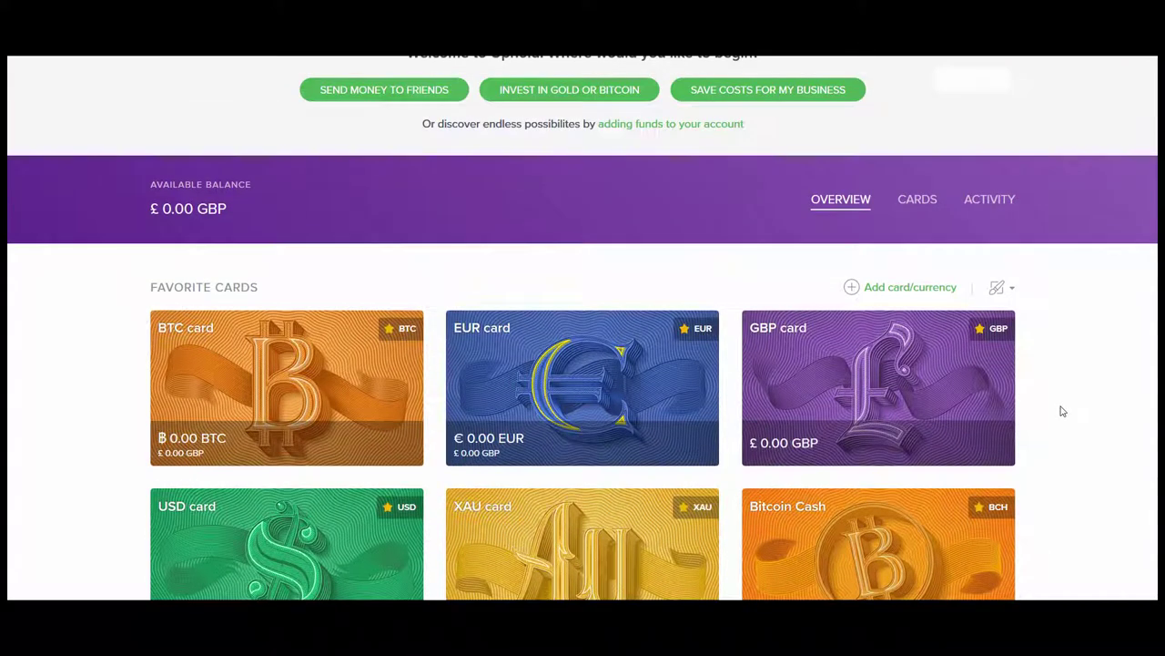
scroll(1061, 410, "down", 3)
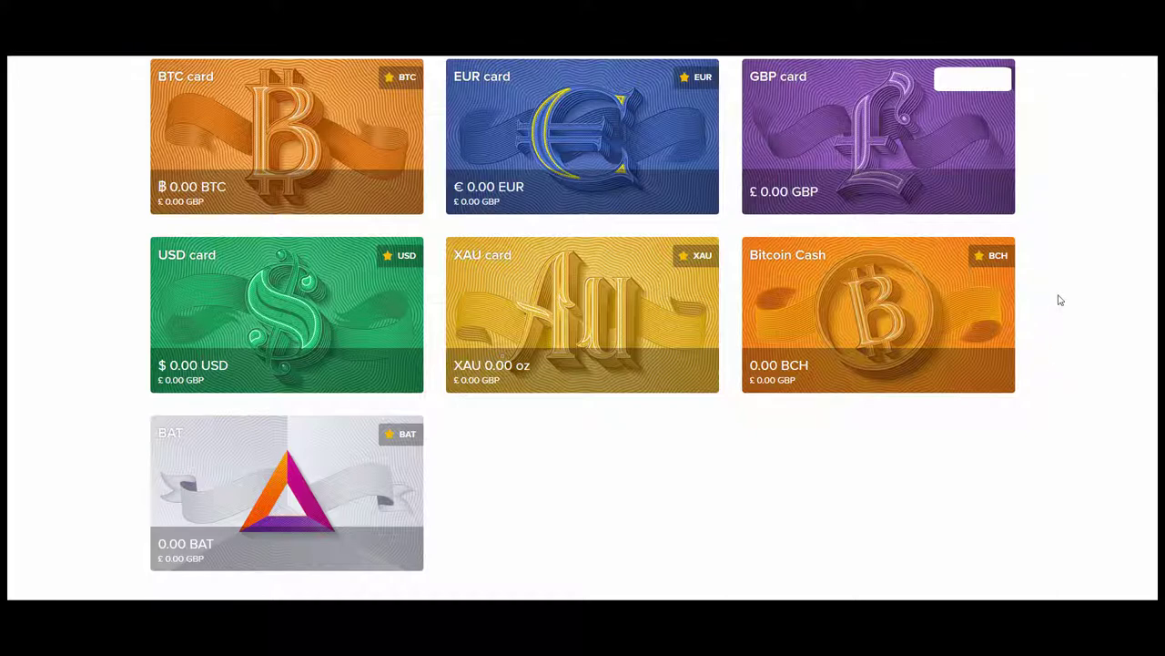
scroll(1060, 299, "up", 5)
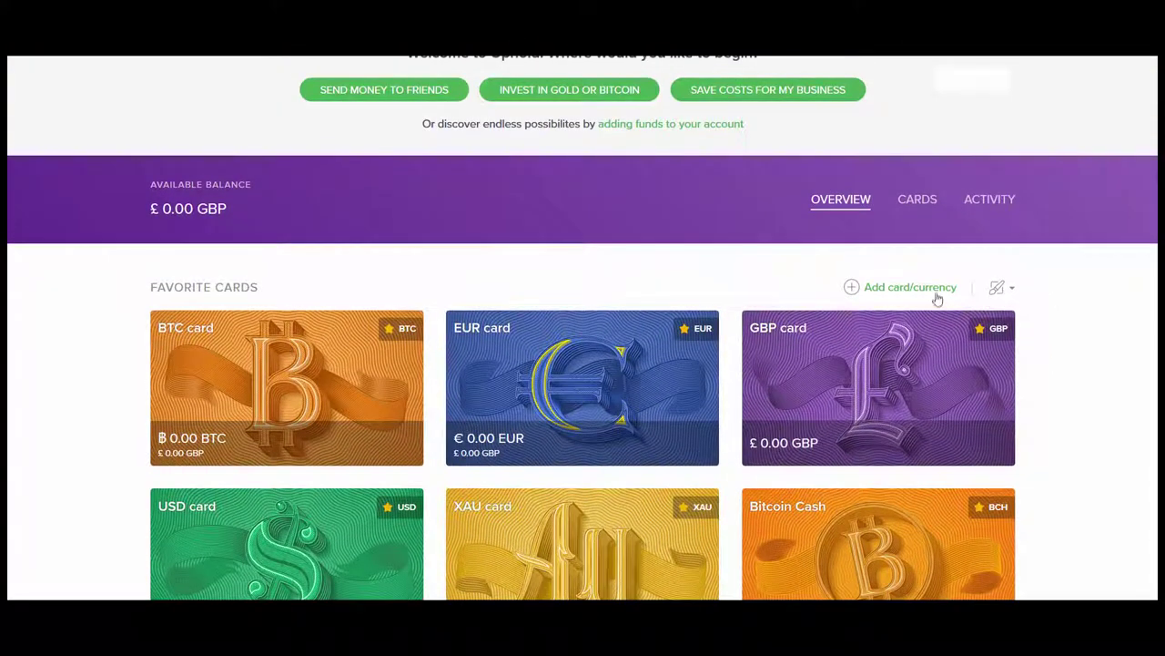
left_click(936, 291)
Scroll the card Currency list from Argentine Peso to Yuan and close it without choosing.
left_click(515, 275)
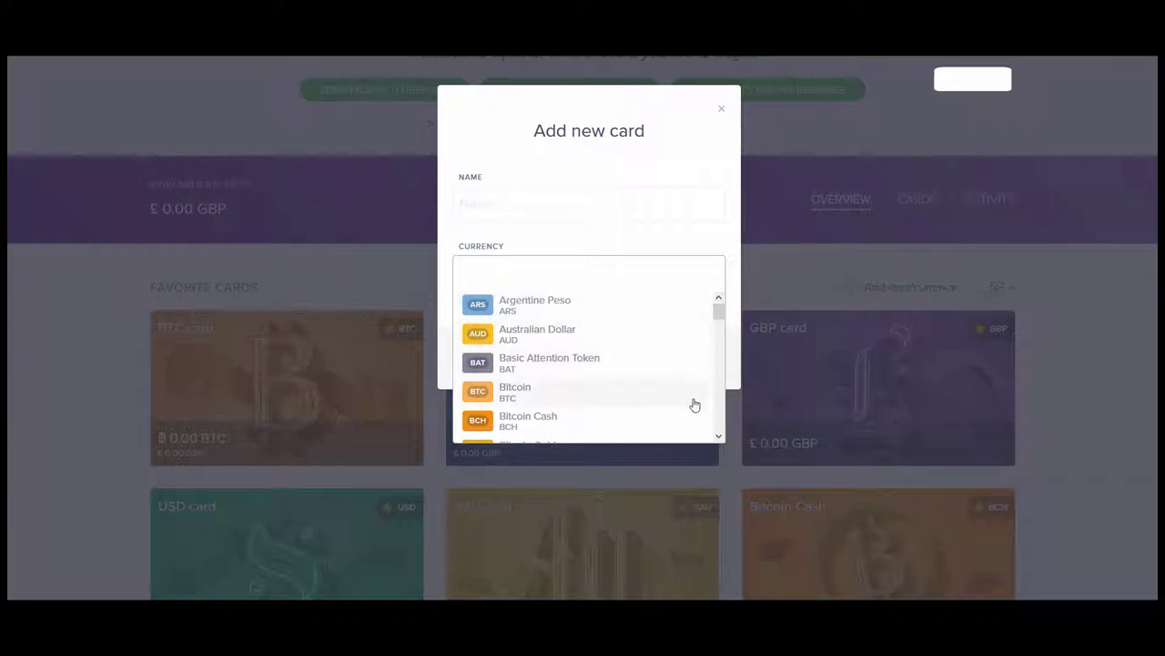
scroll(674, 400, "down", 1)
scroll(667, 397, "down", 4)
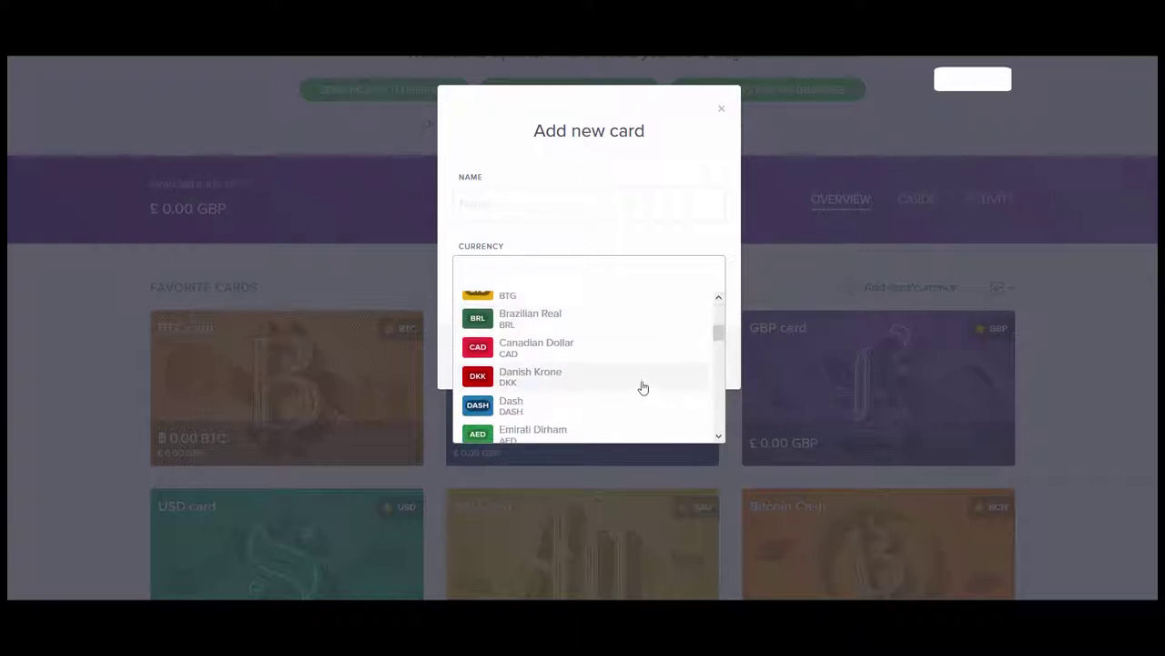
scroll(612, 364, "down", 3)
scroll(612, 373, "down", 2)
scroll(611, 372, "up", 3)
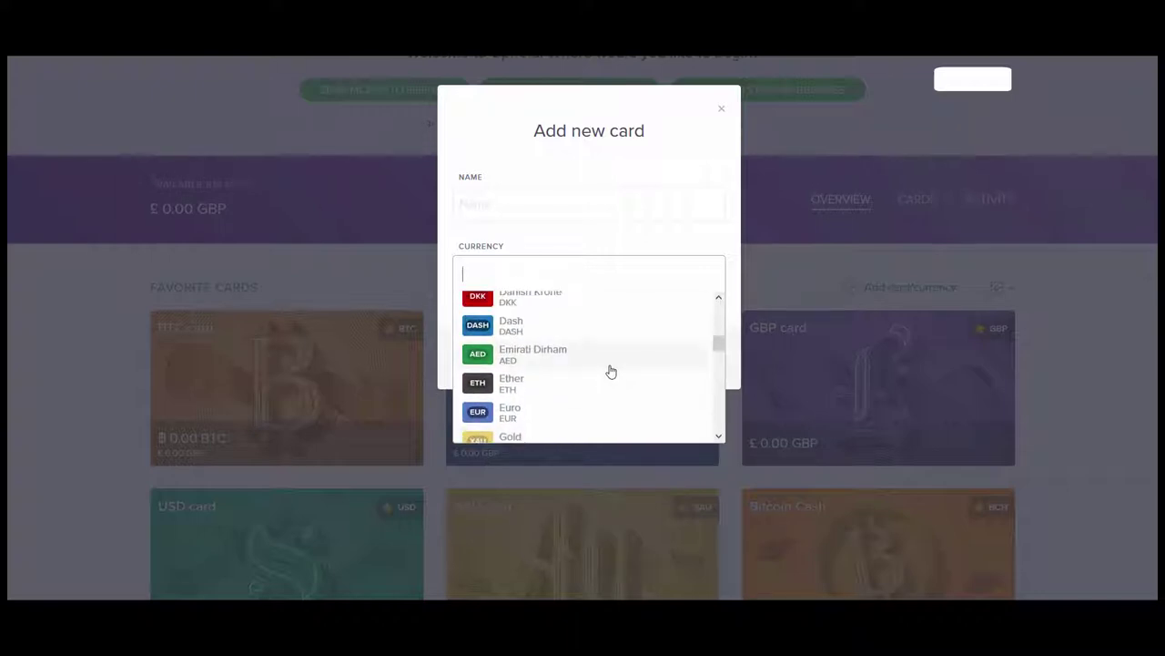
scroll(610, 372, "down", 4)
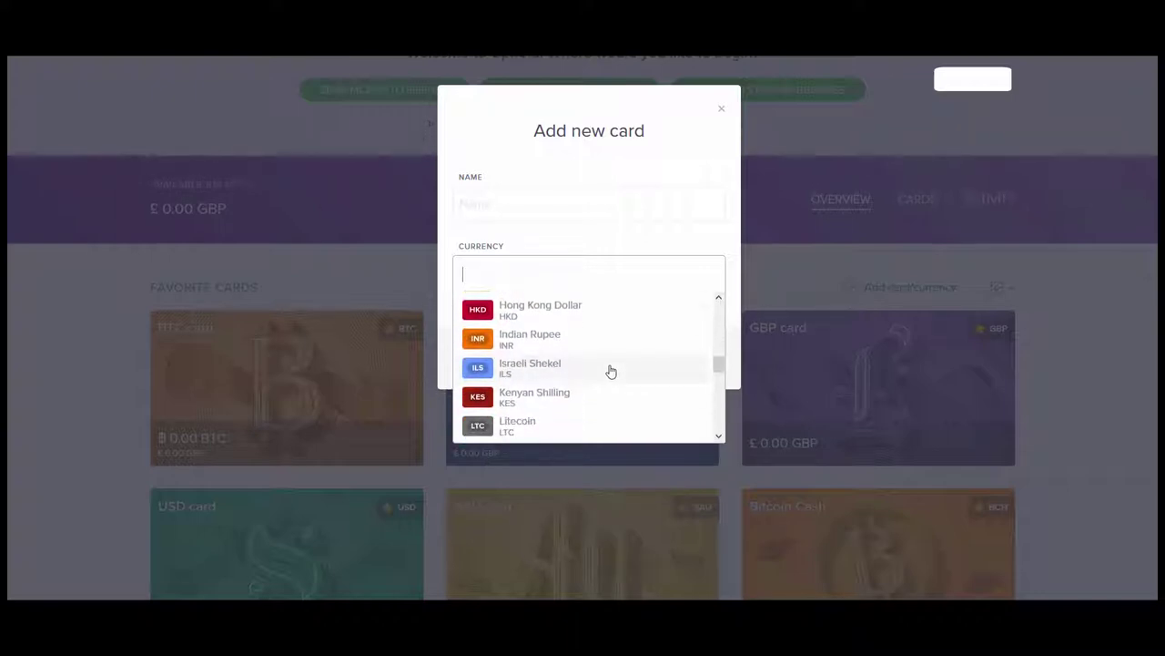
scroll(611, 372, "down", 2)
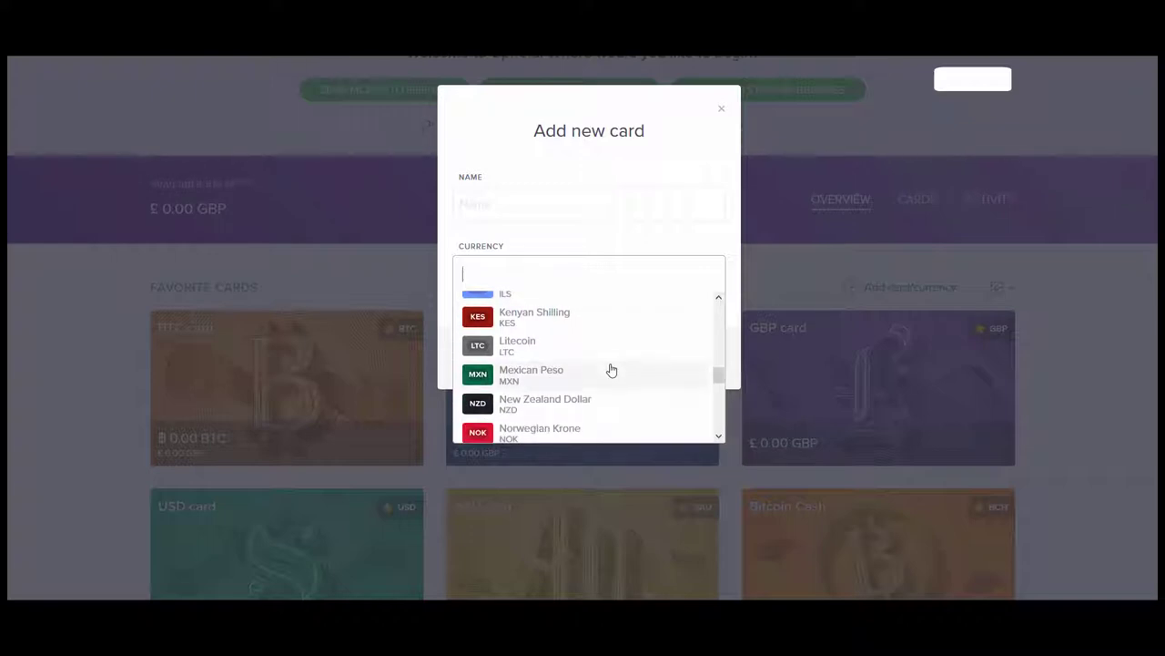
scroll(612, 371, "down", 2)
scroll(611, 370, "down", 2)
scroll(611, 368, "down", 3)
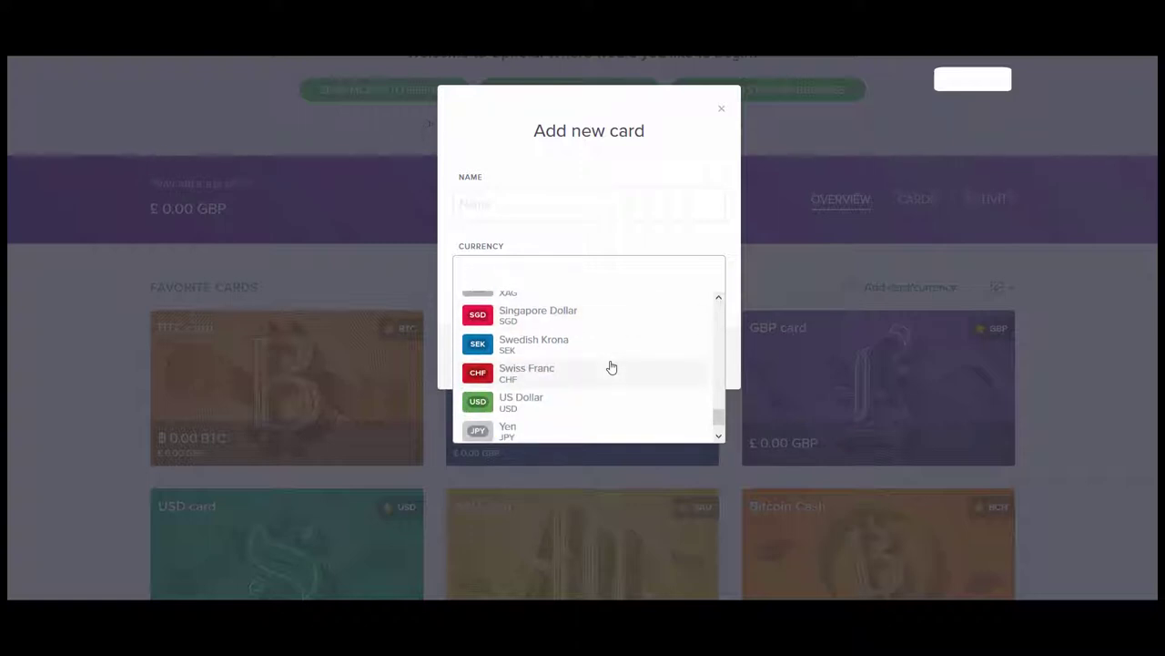
scroll(612, 367, "down", 1)
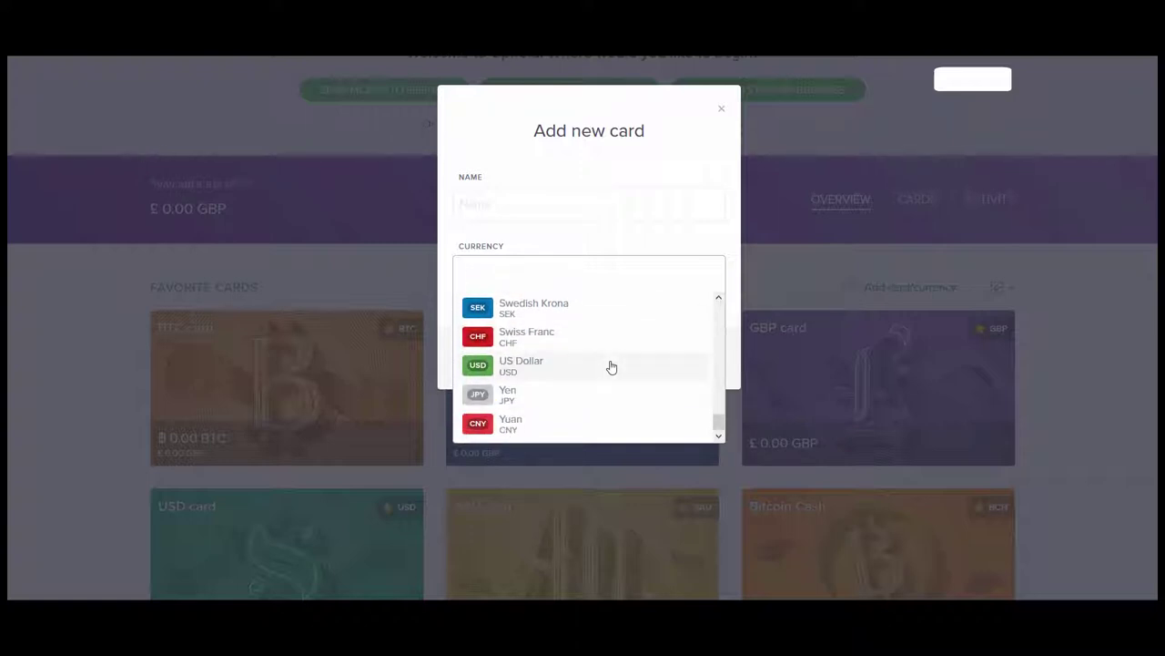
scroll(614, 367, "up", 10)
left_click(703, 146)
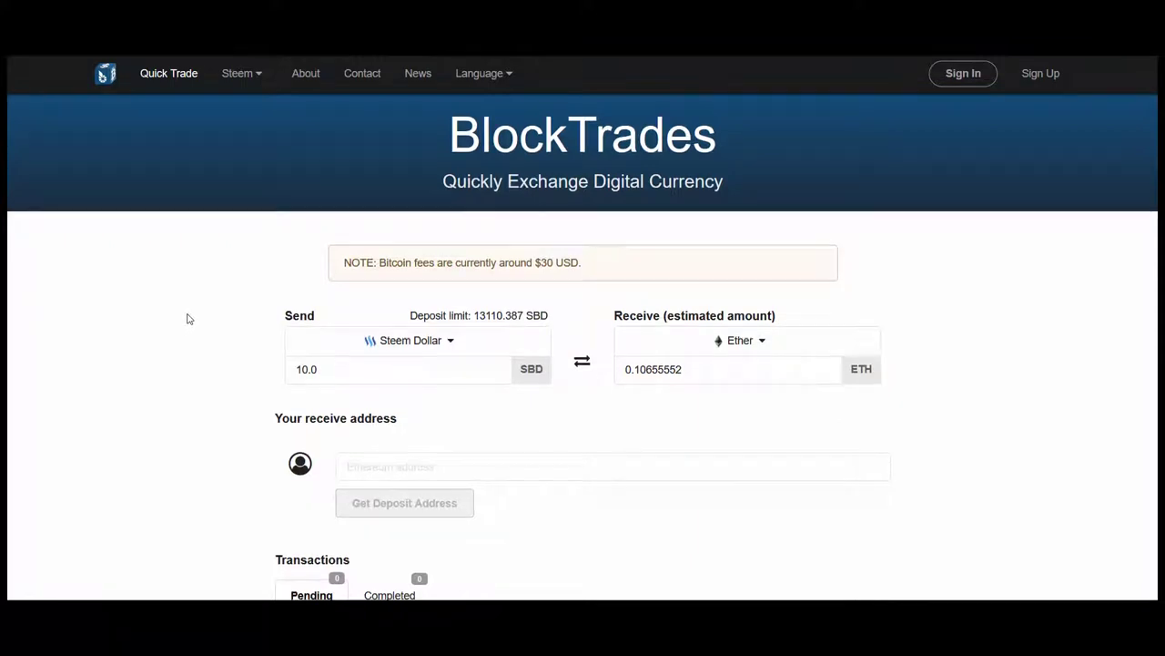
scroll(186, 319, "down", 2)
scroll(187, 318, "up", 2)
scroll(188, 317, "down", 2)
scroll(188, 317, "up", 2)
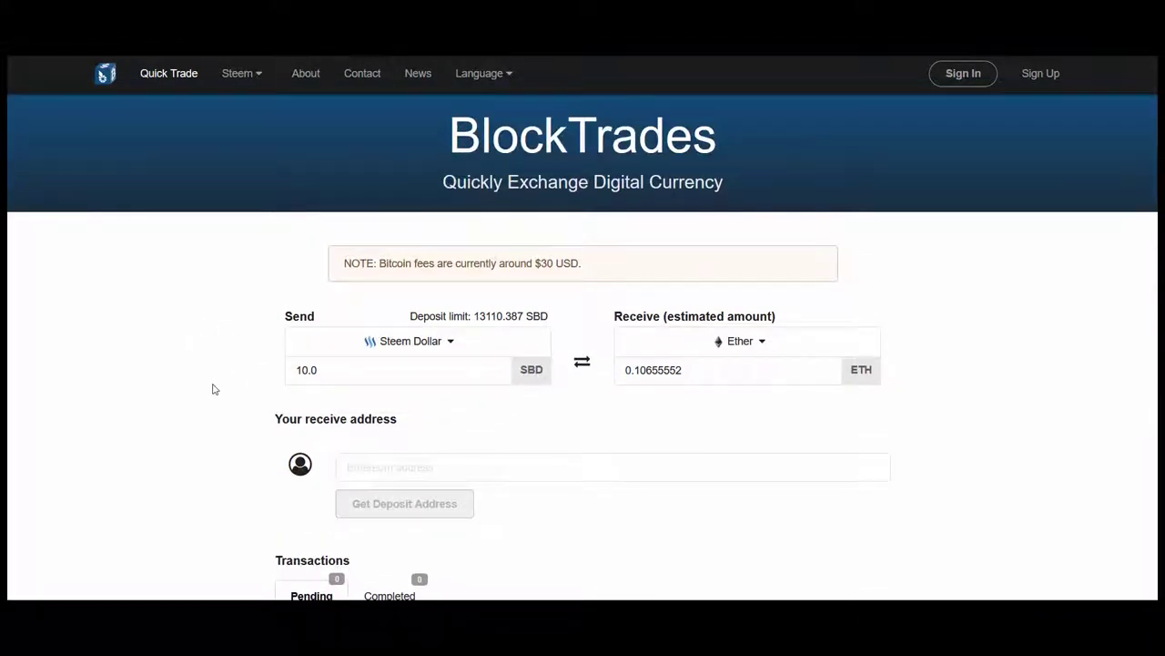
left_click(442, 342)
scroll(502, 313, "down", 2)
scroll(505, 310, "down", 3)
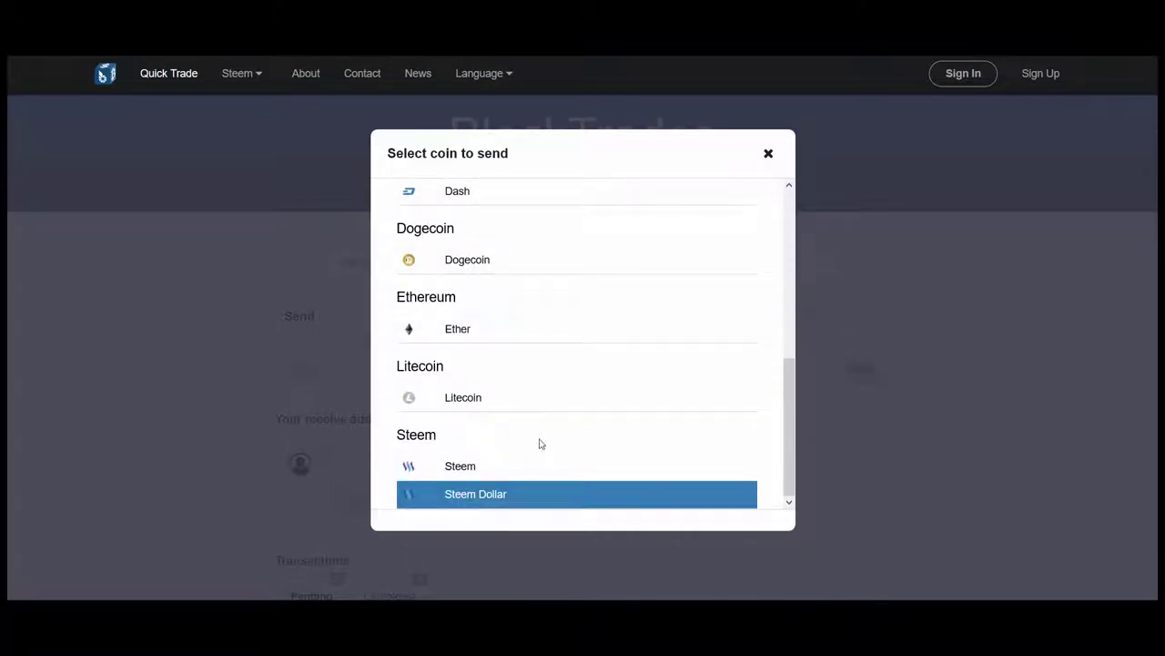
scroll(513, 474, "up", 1)
scroll(516, 474, "up", 5)
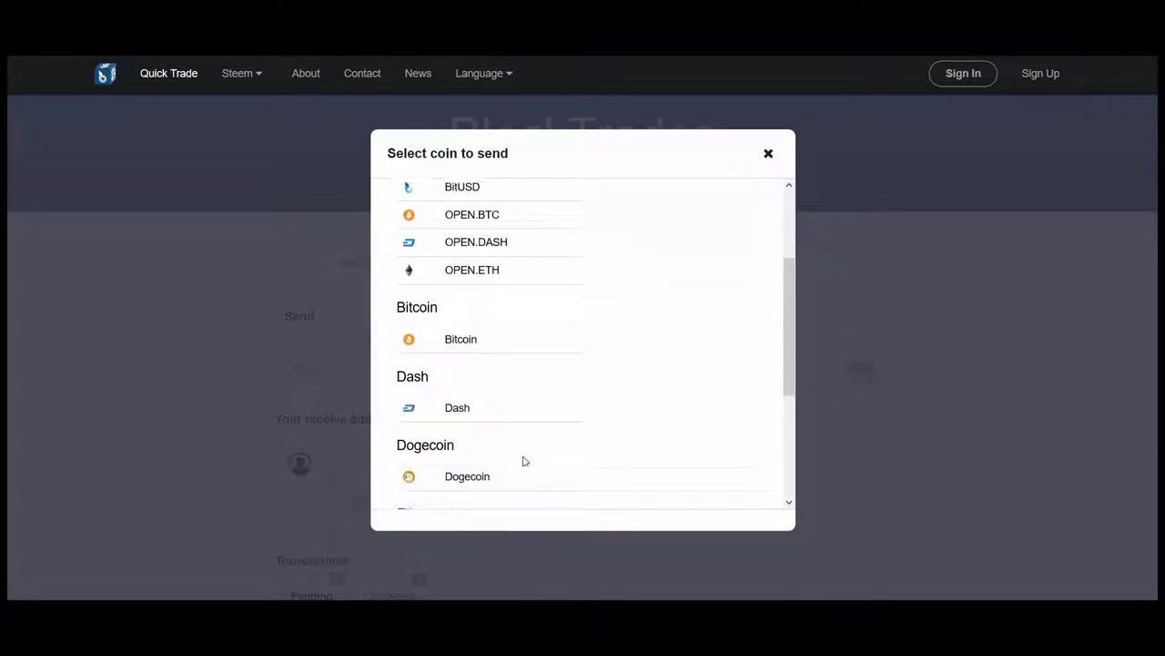
scroll(528, 442, "down", 5)
scroll(528, 438, "up", 5)
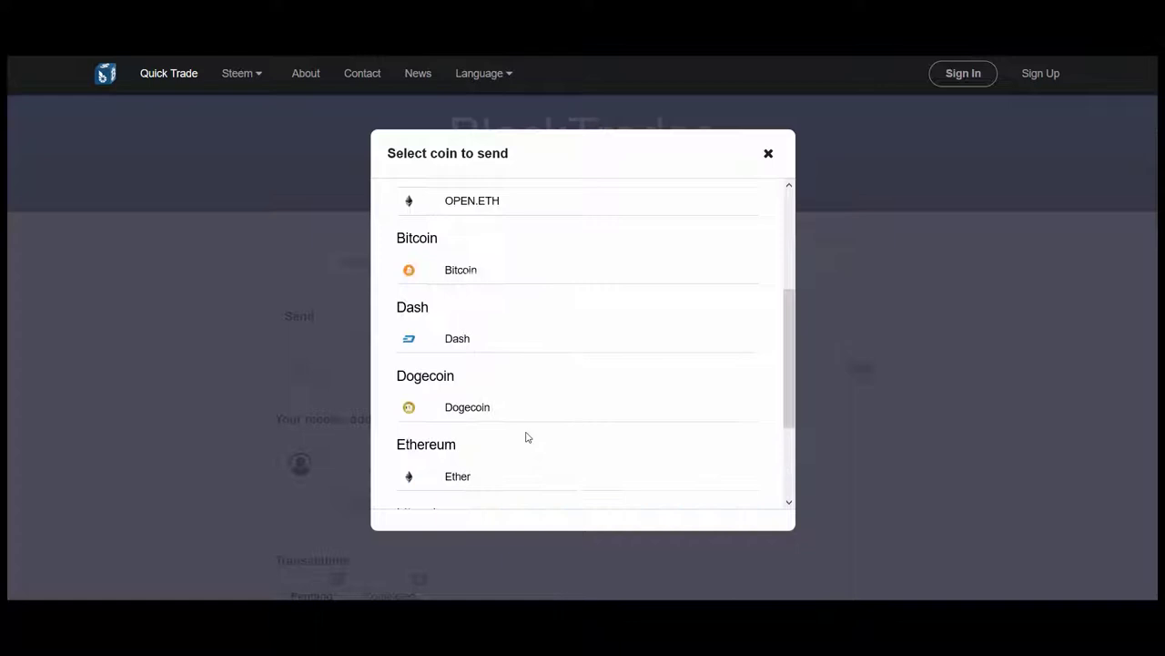
left_click(770, 155)
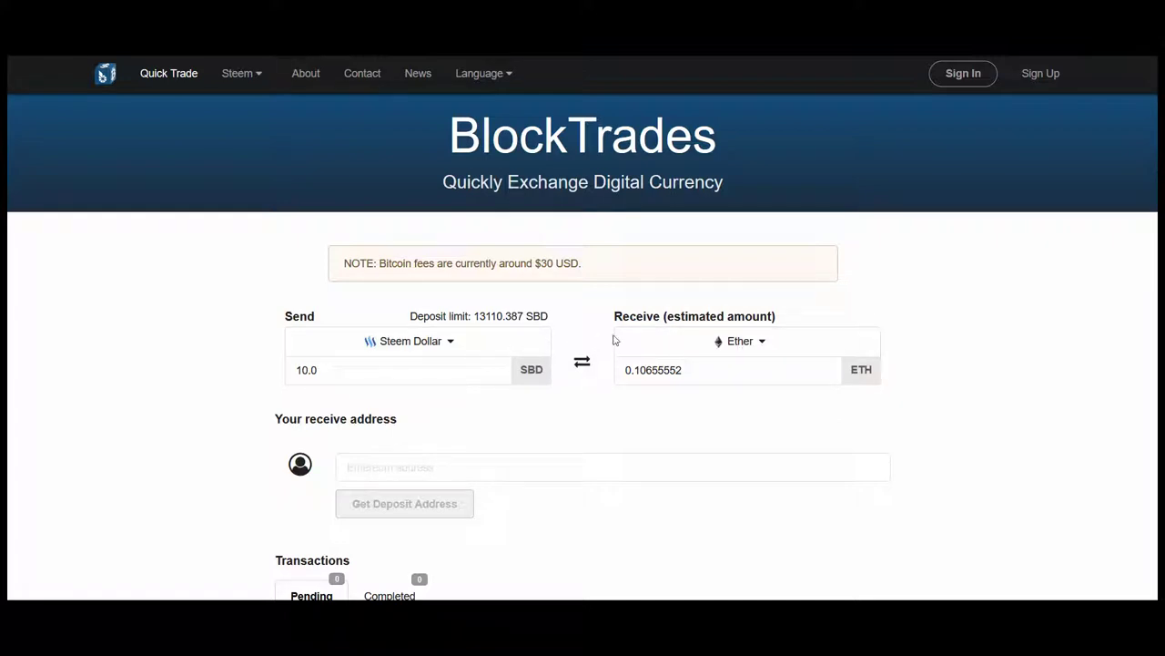
Browse the BlockTrades receive-coin list and keep Ether as the target.
left_click(759, 343)
scroll(662, 340, "down", 3)
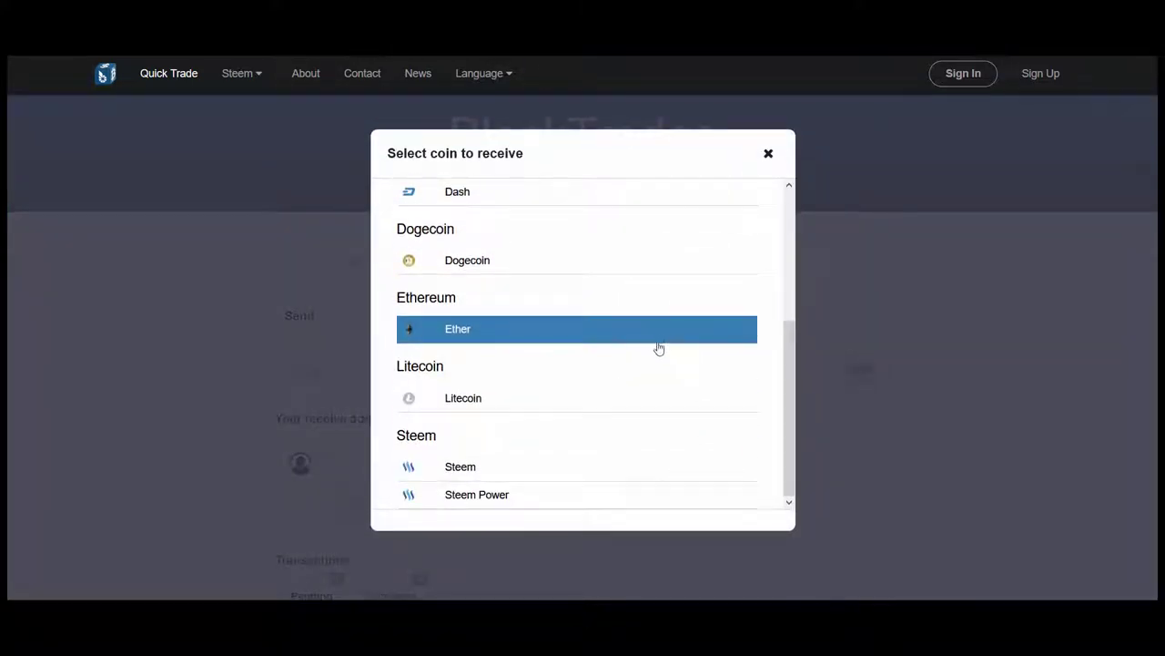
scroll(628, 421, "up", 3)
scroll(629, 411, "down", 3)
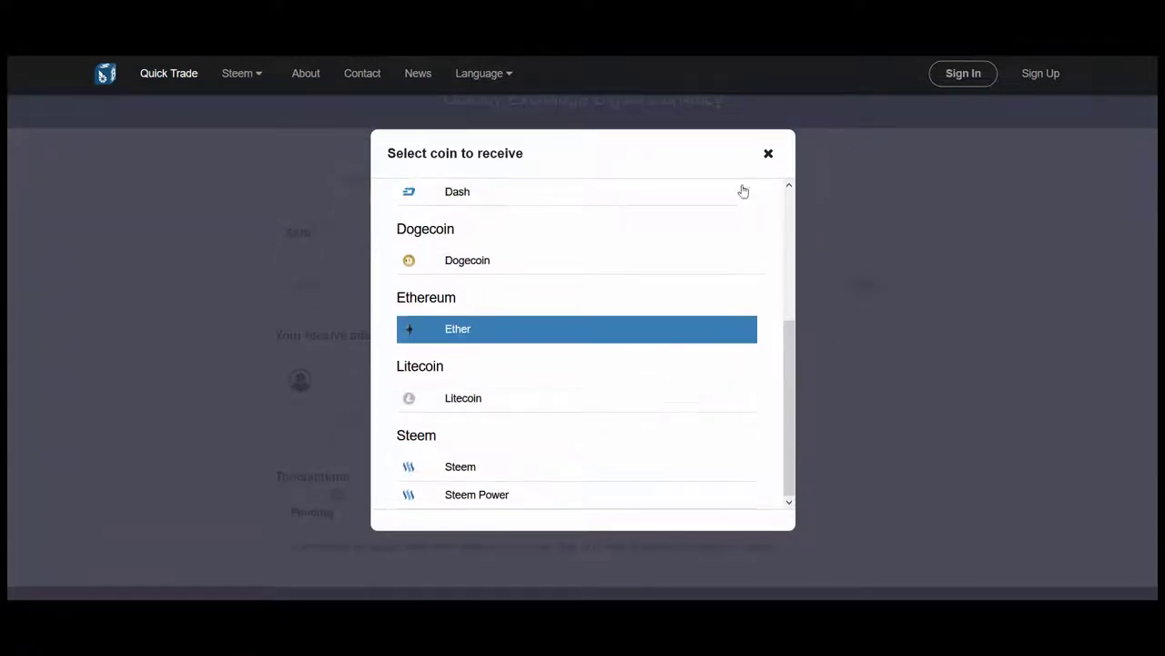
left_click(769, 154)
scroll(637, 365, "up", 2)
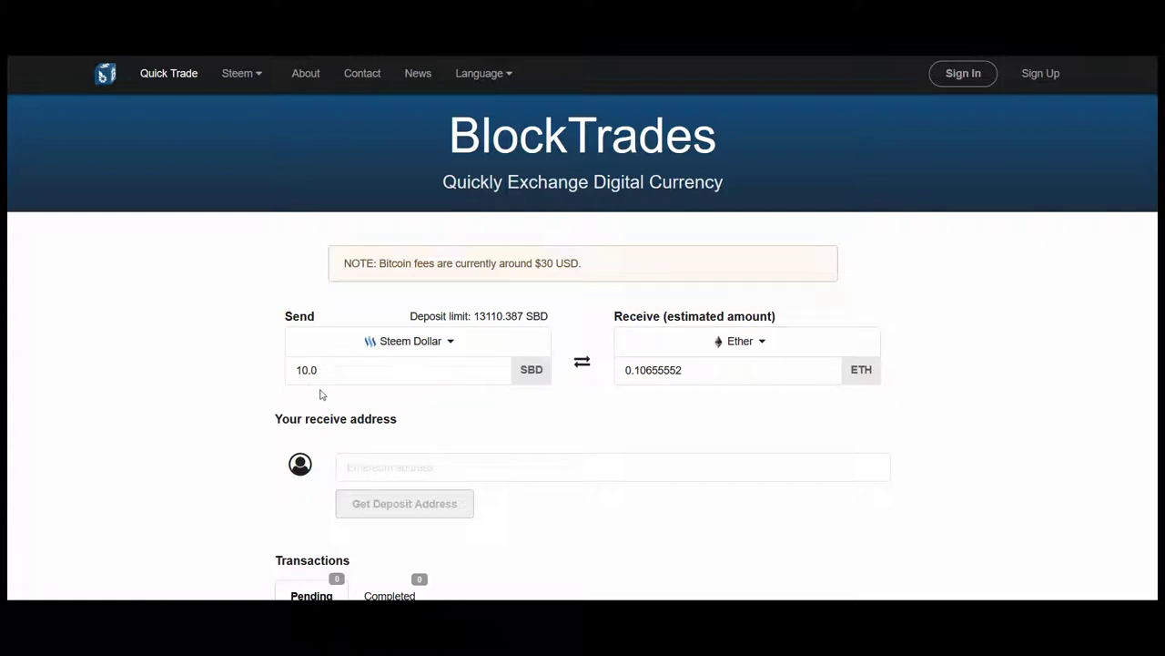
Change the Steem Dollar send amount from 10.0 to 1.0.
triple_click(424, 370)
key("BackSpace")
type("1.0")
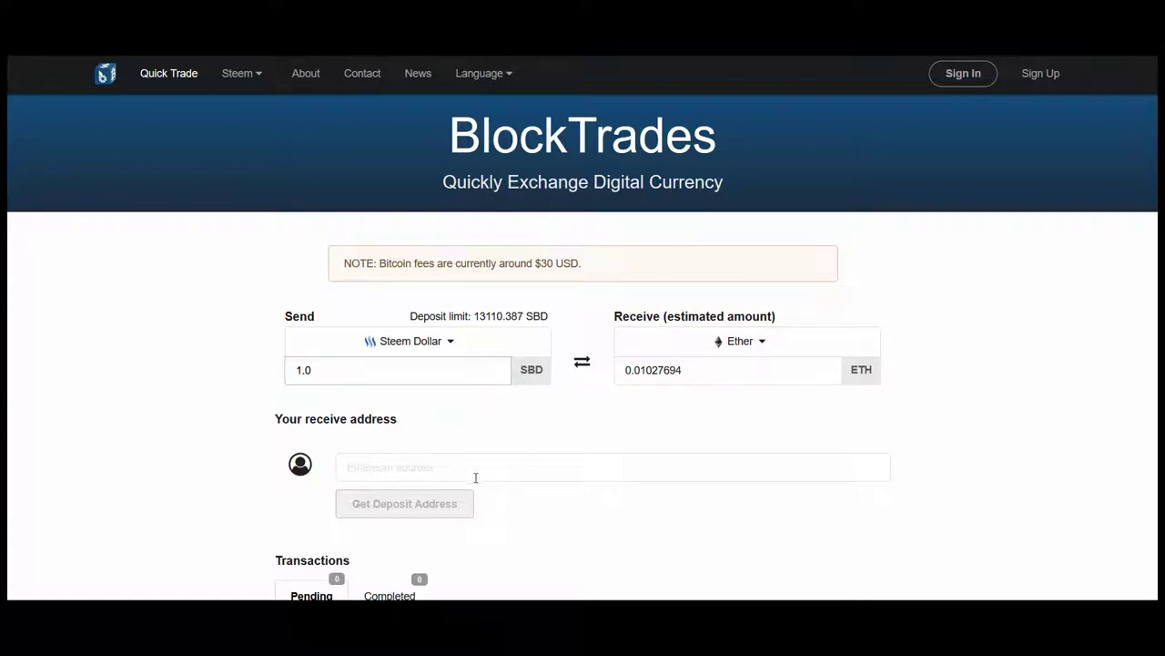
scroll(774, 445, "down", 2)
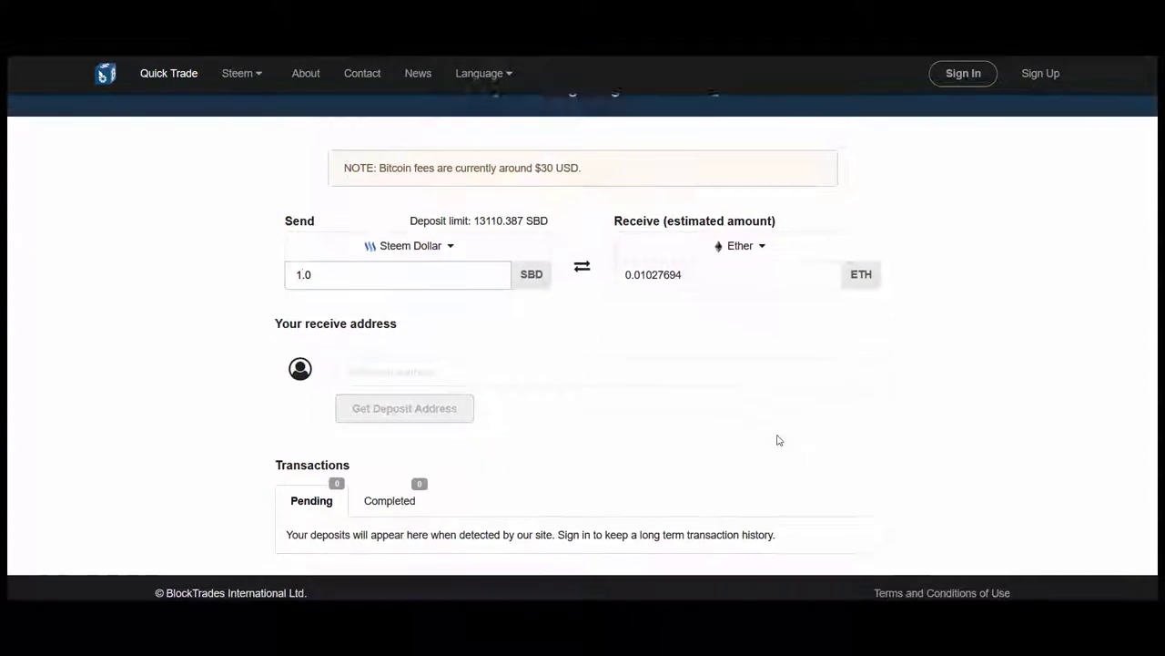
scroll(792, 431, "up", 1)
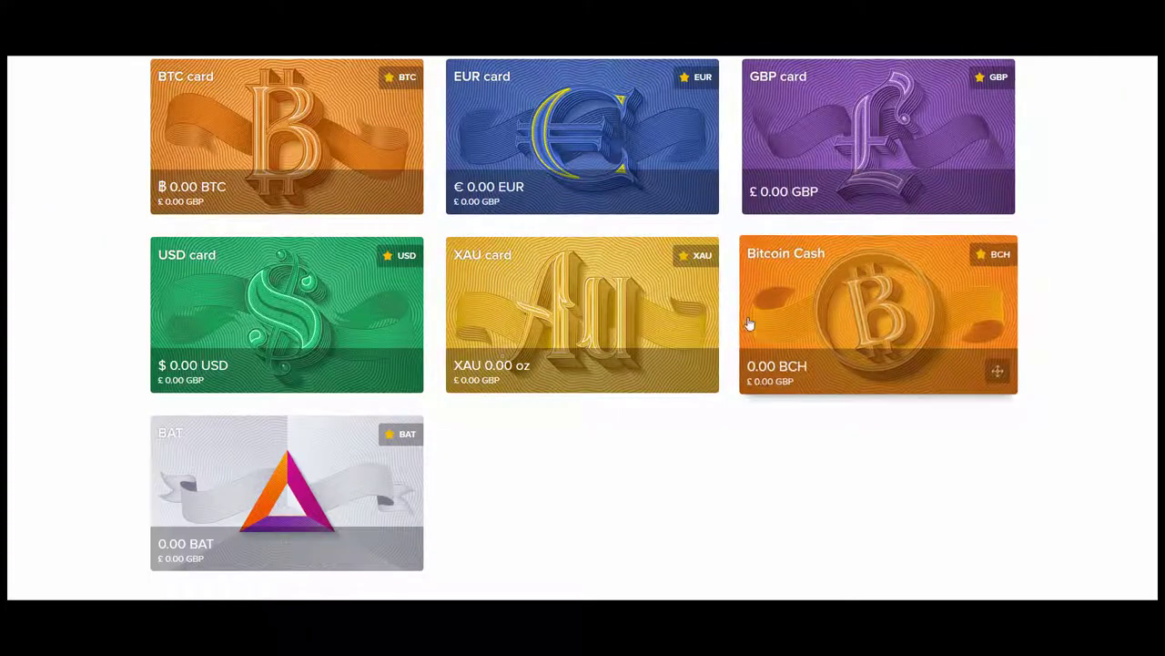
Add a card named 'Ether', choose Ether from the currency list, and create it.
scroll(546, 378, "up", 2)
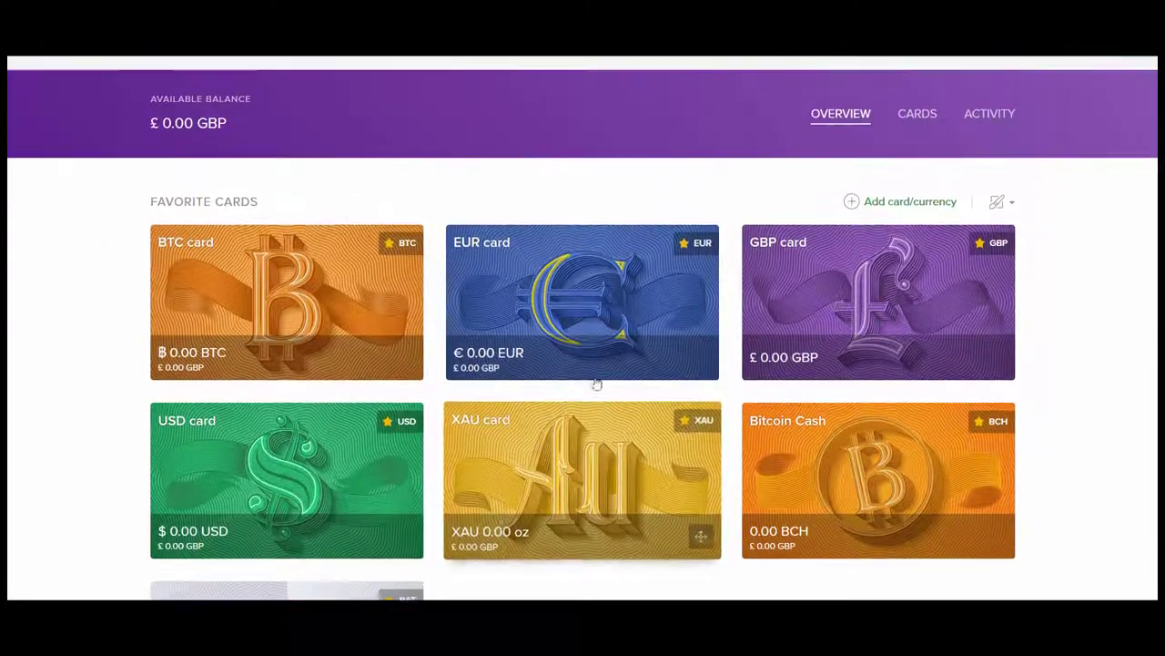
left_click(934, 208)
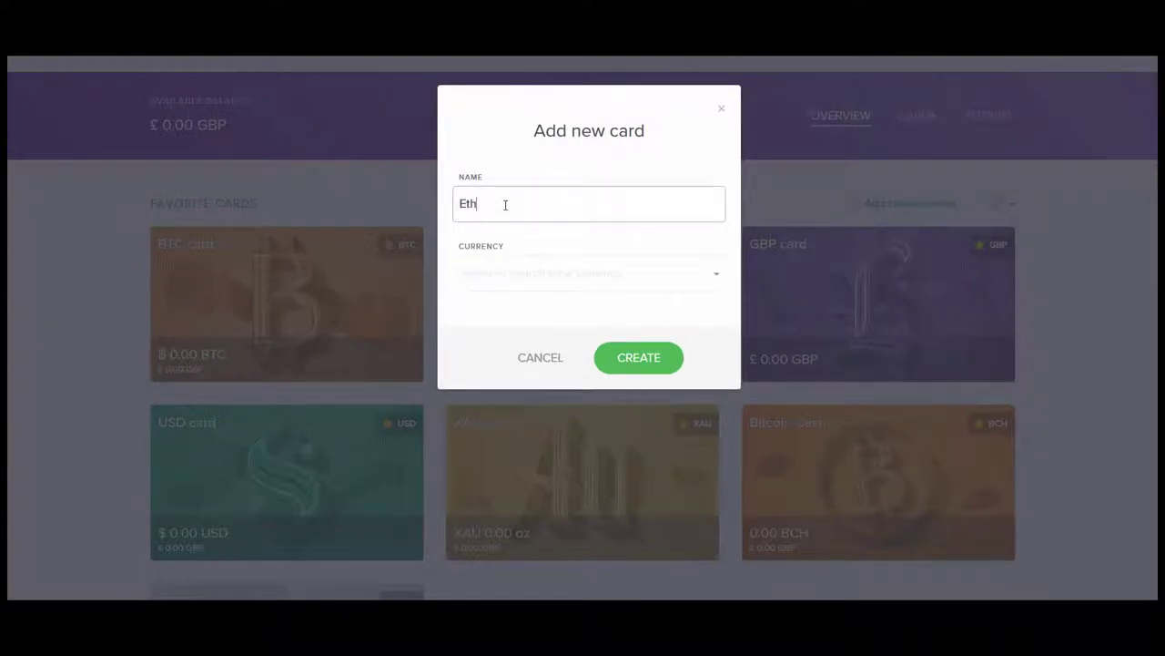
type("Etherumeum")
left_click(523, 271)
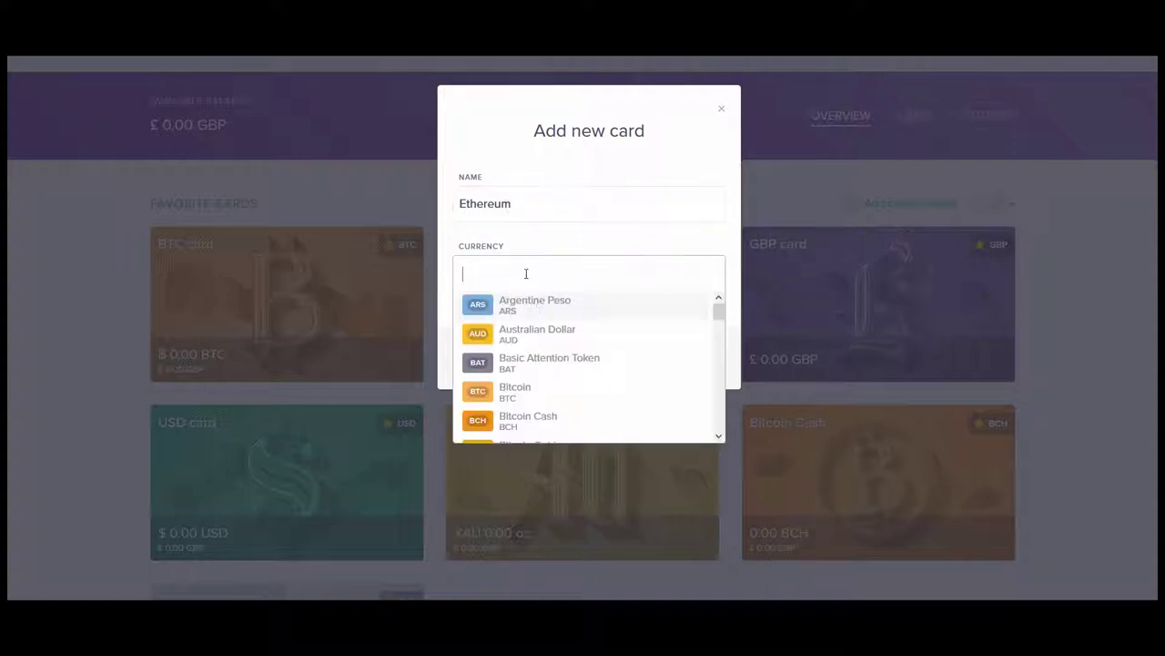
scroll(556, 364, "down", 2)
scroll(559, 367, "down", 3)
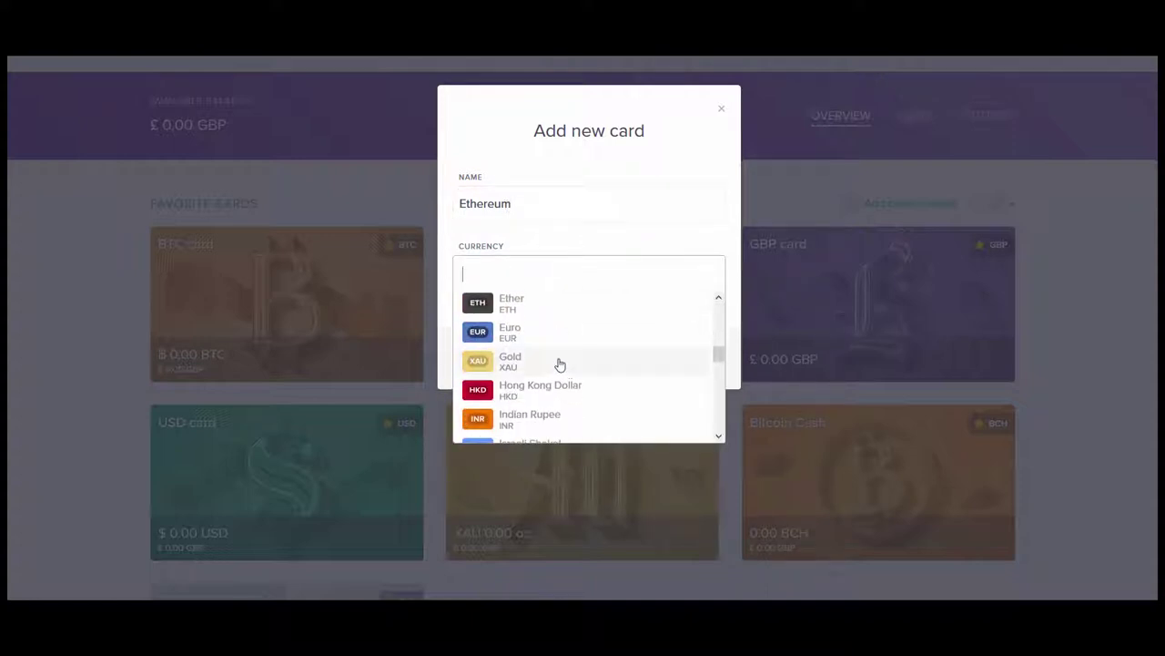
left_click(535, 307)
left_click(525, 202)
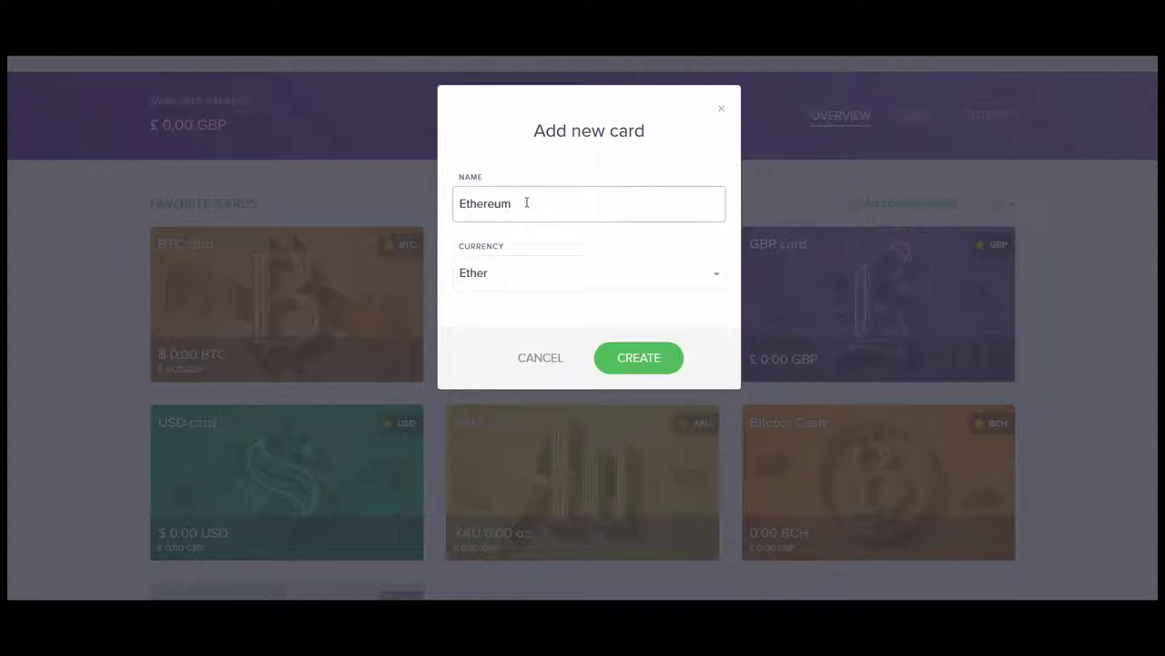
key("BackSpace")
key("BackSpace")
key("BackSpace")
left_click(619, 360)
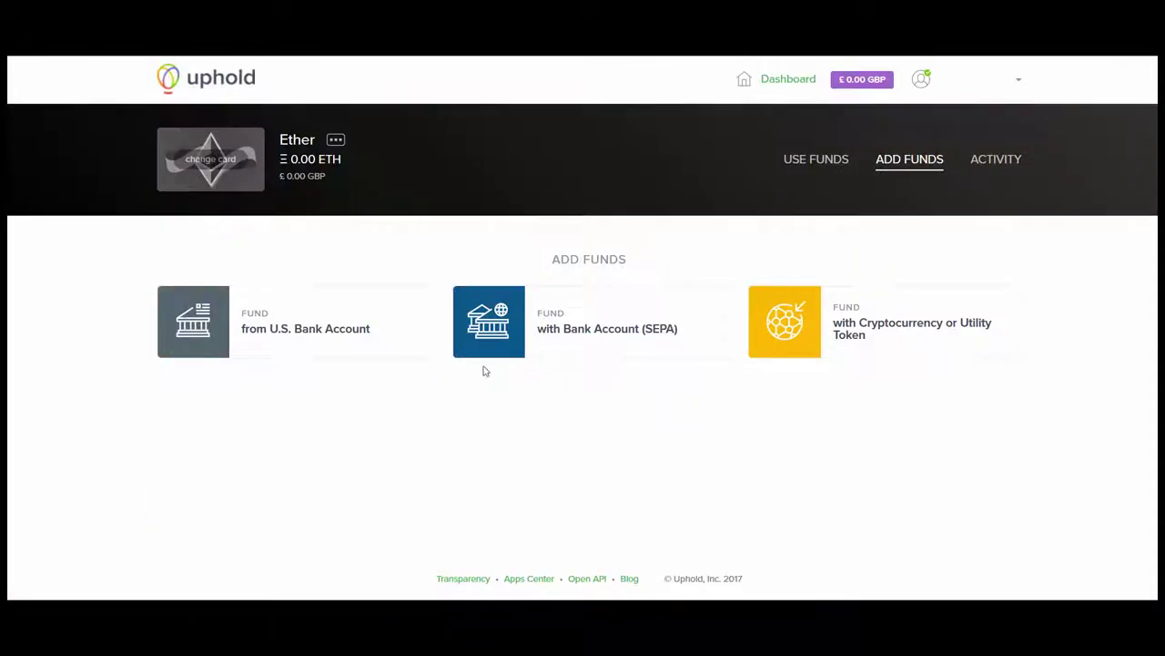
Generate a cryptocurrency Ether (ETH) deposit address for the Ether card and copy it.
left_click(856, 322)
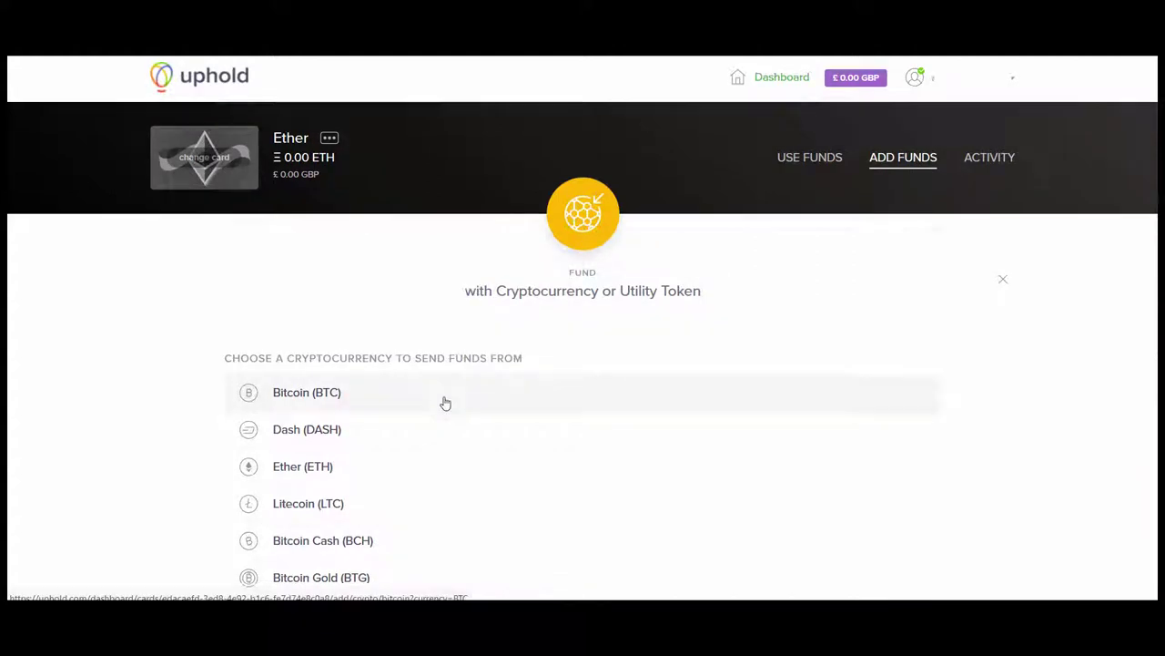
scroll(445, 403, "down", 2)
left_click(310, 303)
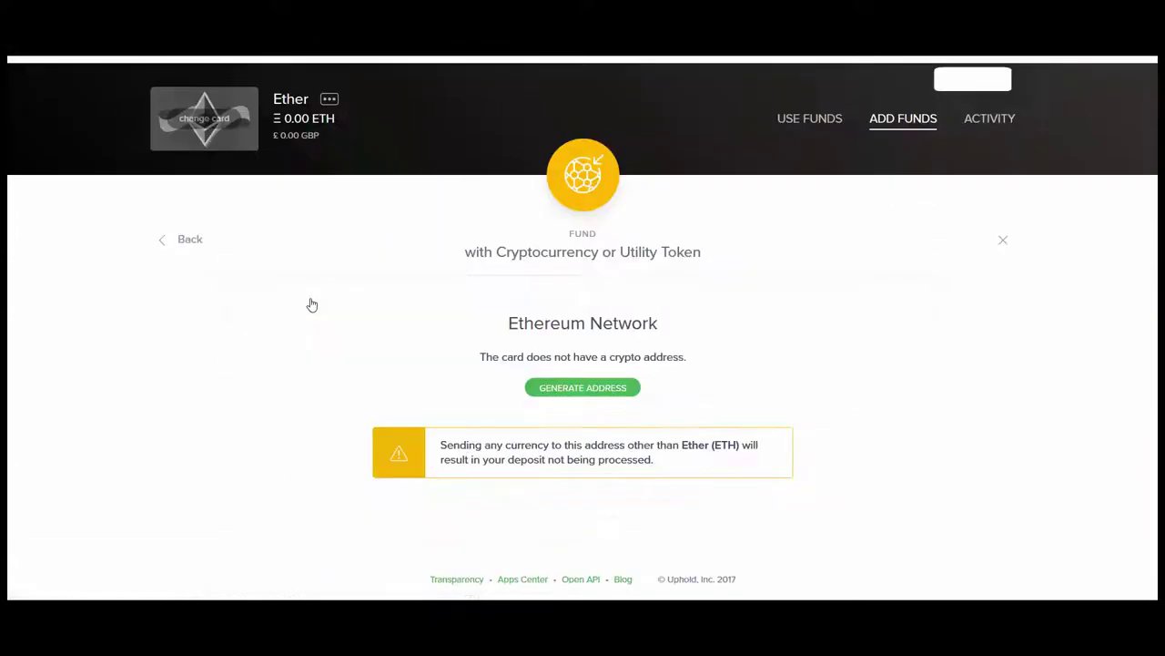
left_click(573, 390)
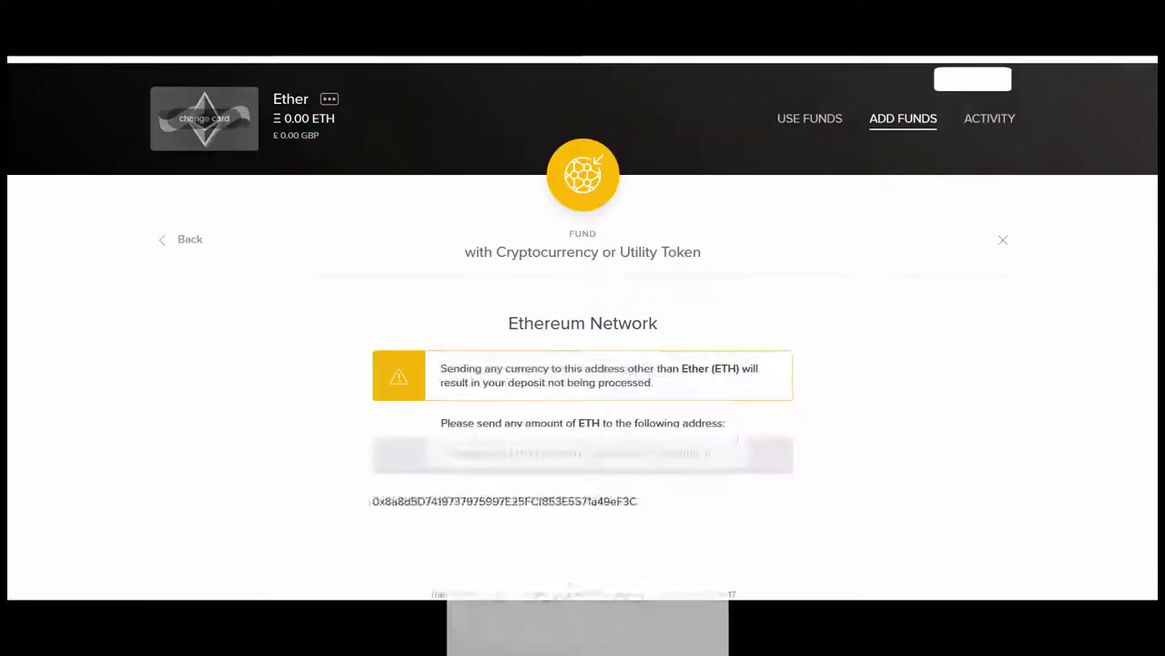
scroll(748, 442, "down", 2)
scroll(666, 330, "up", 2)
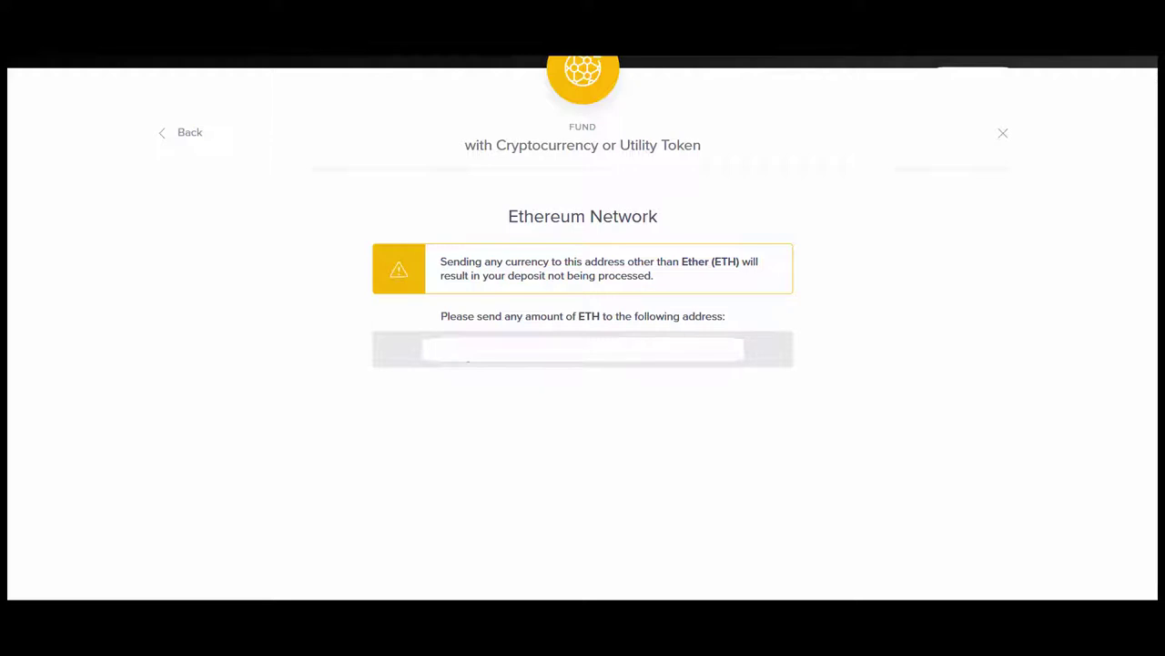
right_click(471, 360)
left_click(489, 364)
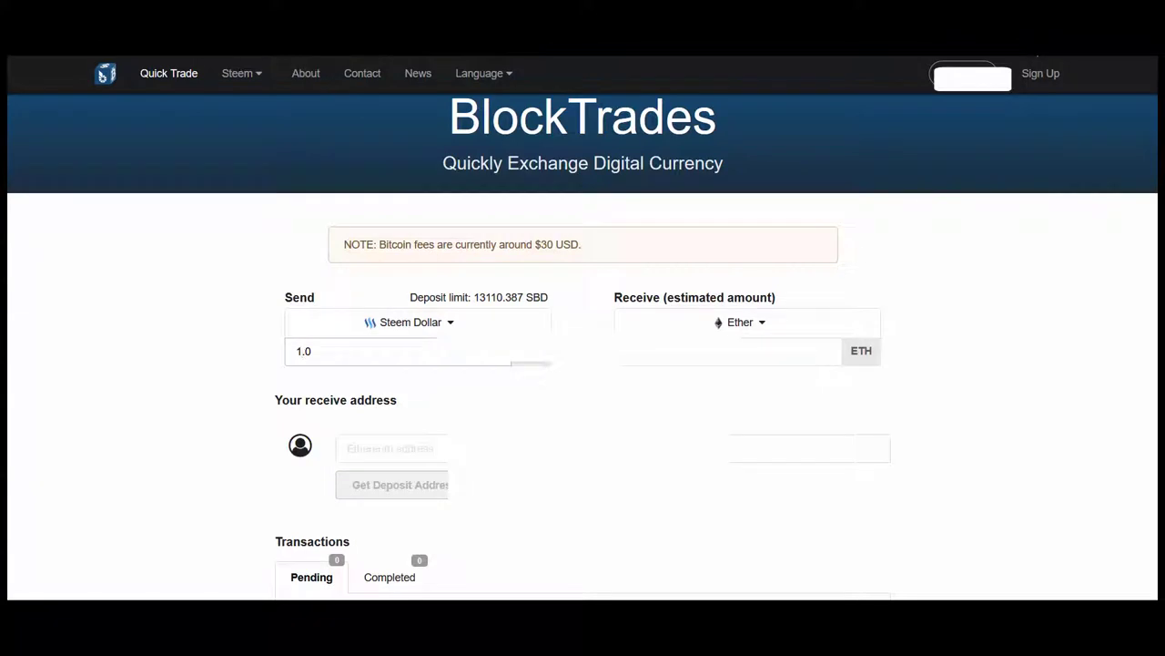
Paste the Uphold Ether address as receive address, request a deposit address, and copy its deposit details.
right_click(409, 448)
left_click(496, 500)
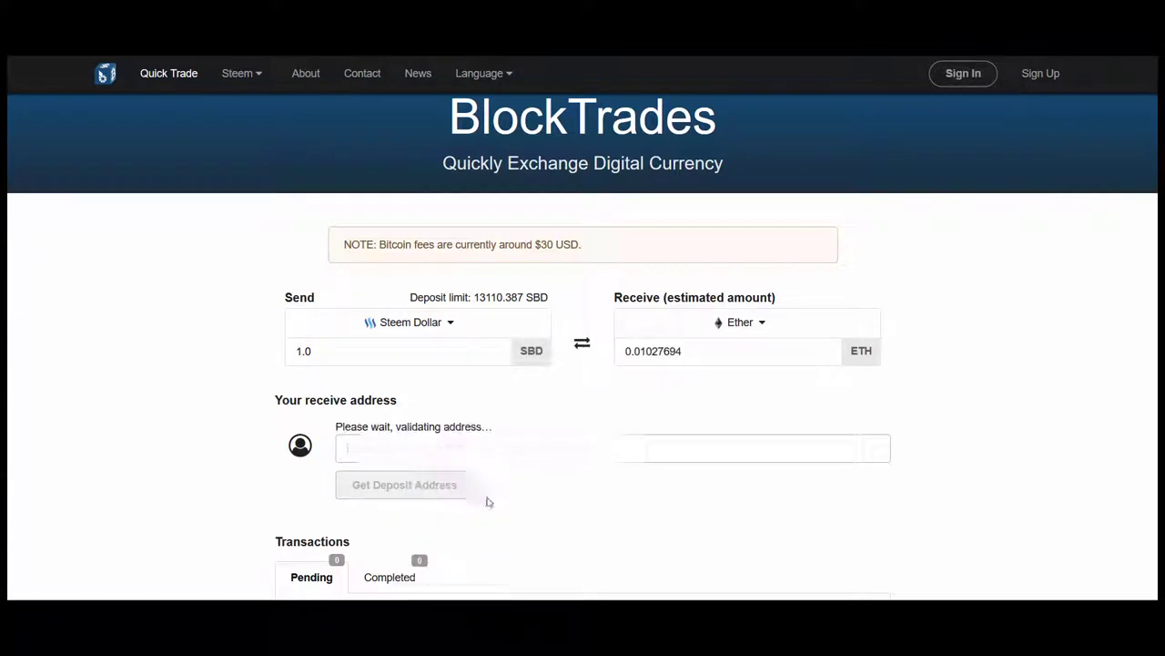
scroll(532, 491, "down", 2)
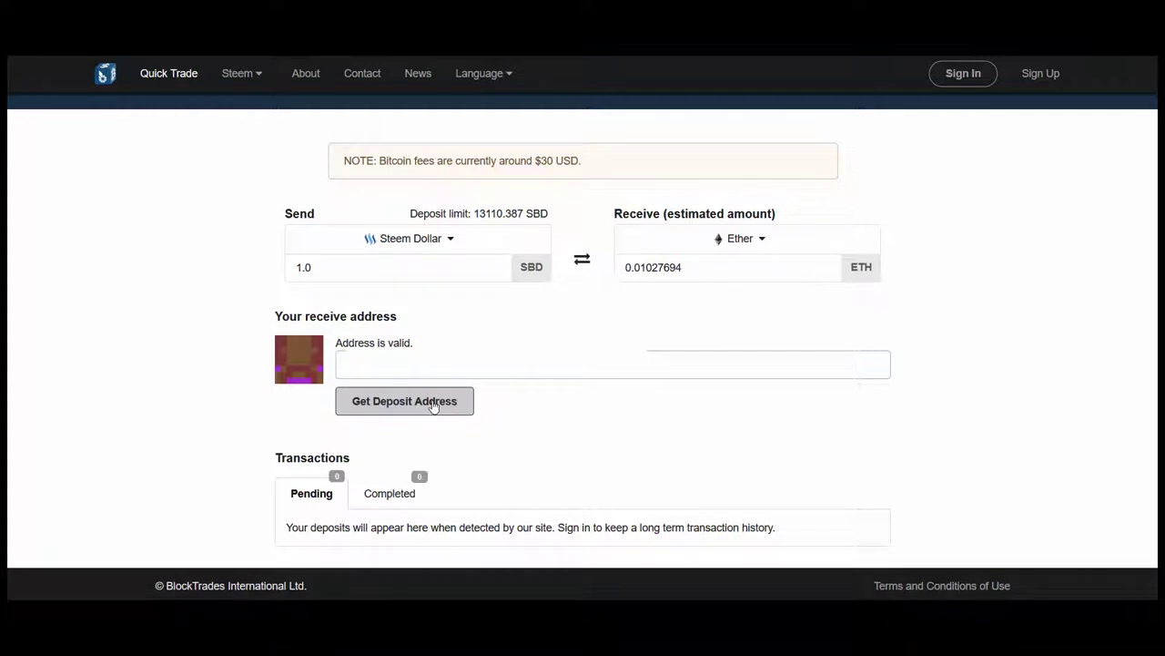
left_click(433, 406)
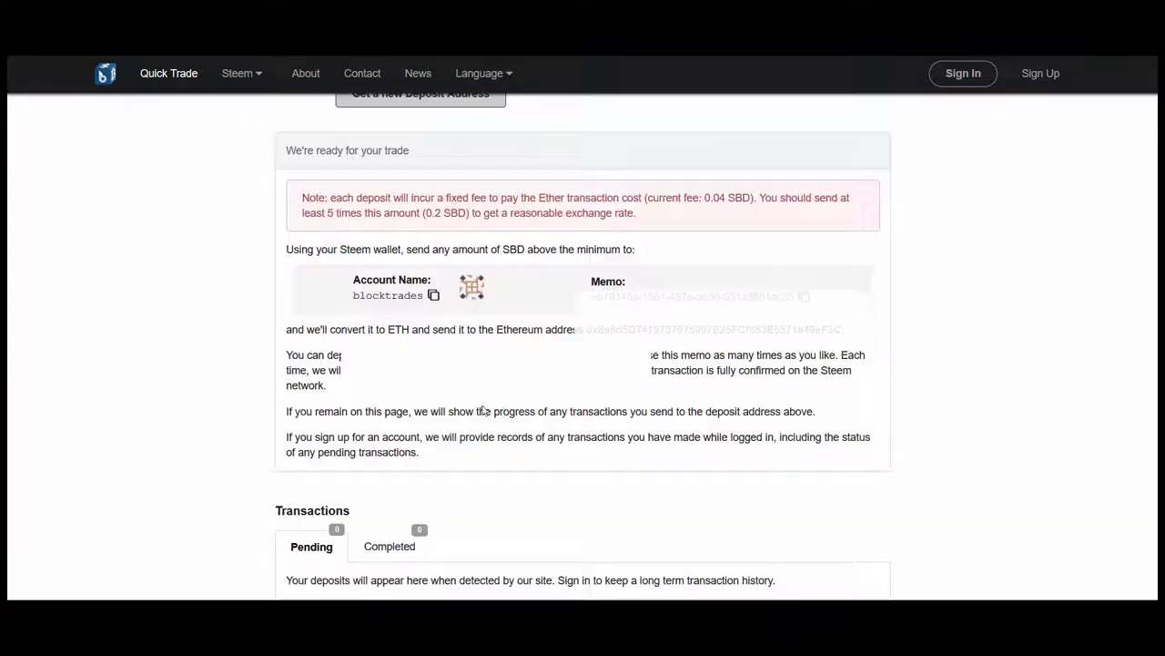
scroll(492, 407, "up", 2)
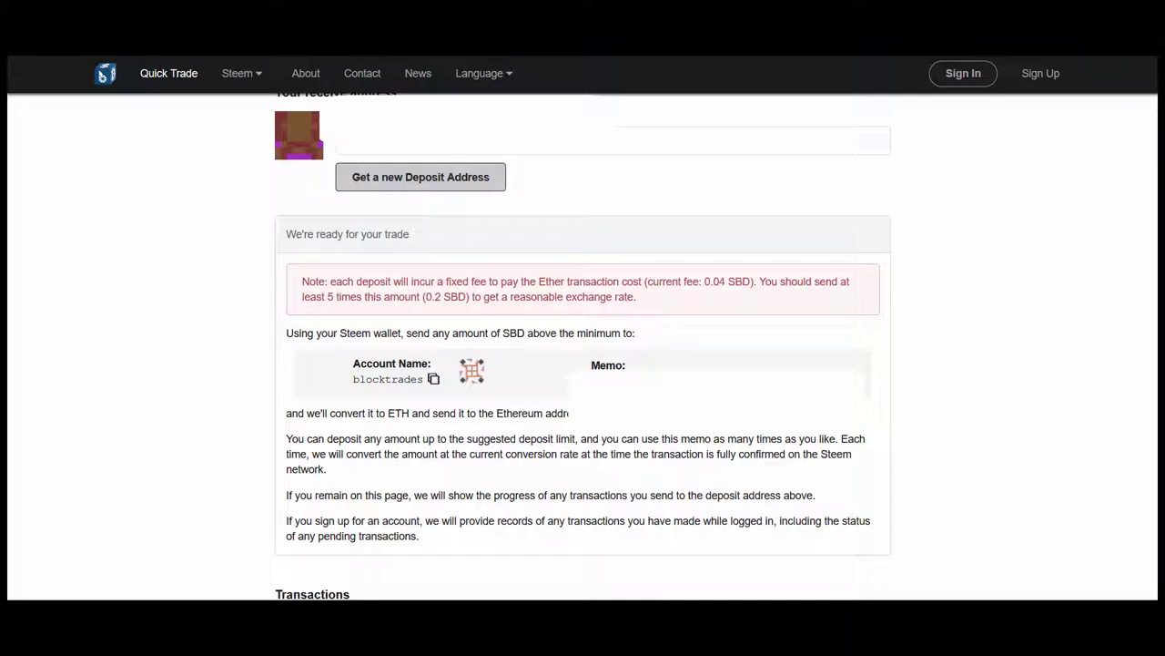
left_click(866, 410)
scroll(889, 393, "up", 2)
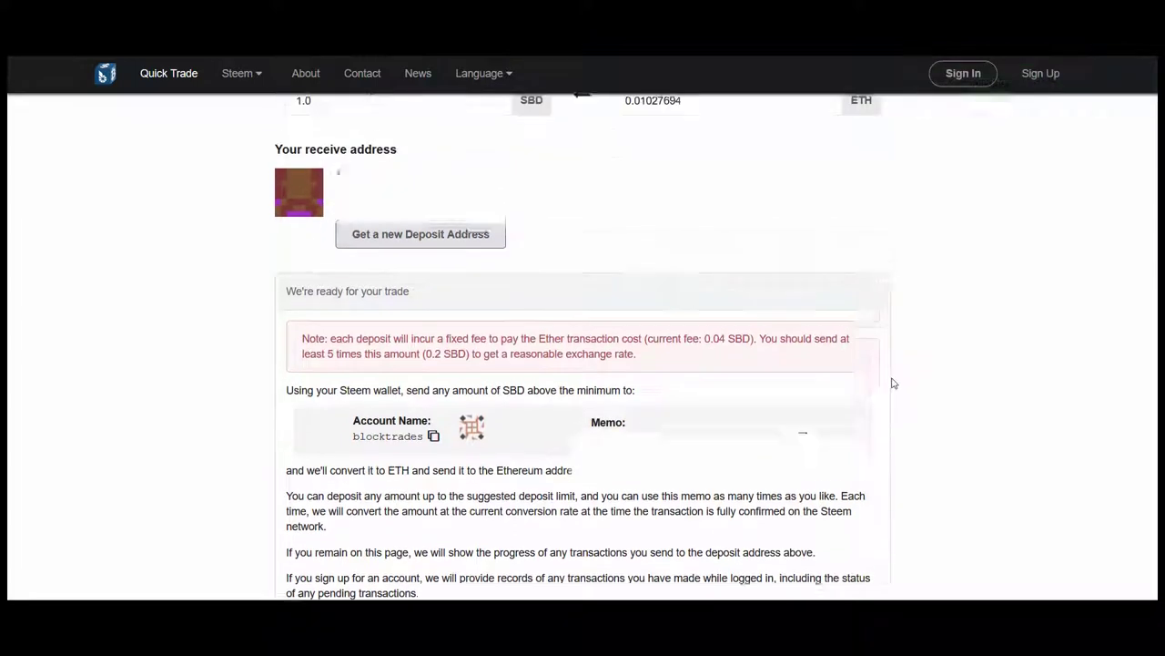
scroll(889, 387, "down", 1)
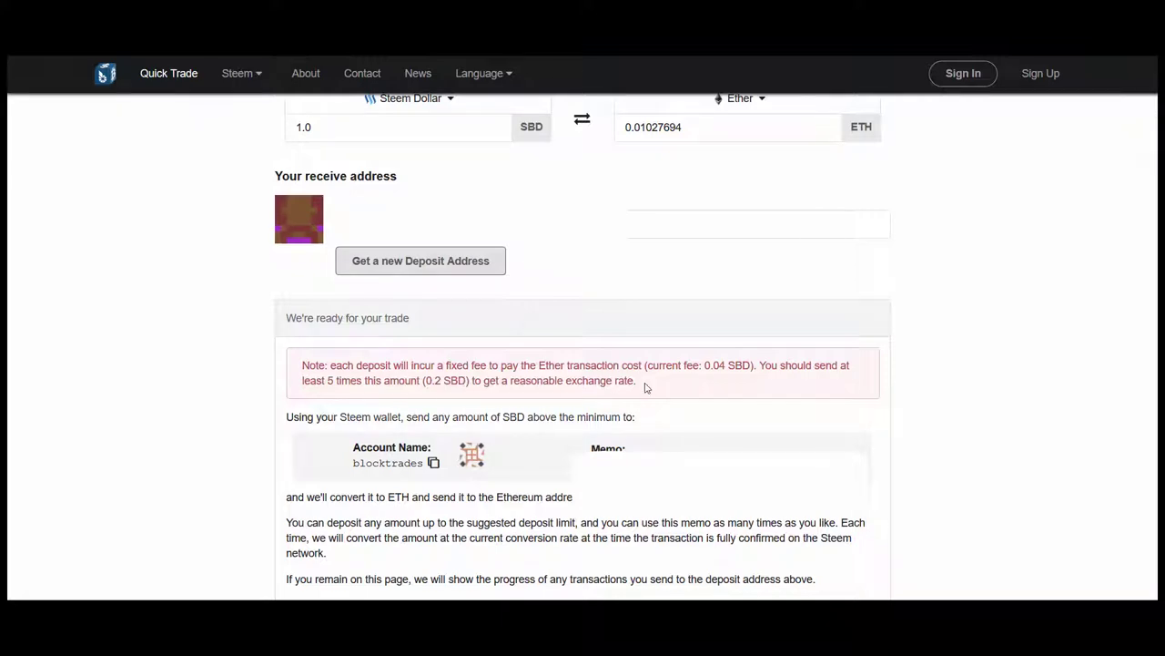
scroll(641, 388, "up", 2)
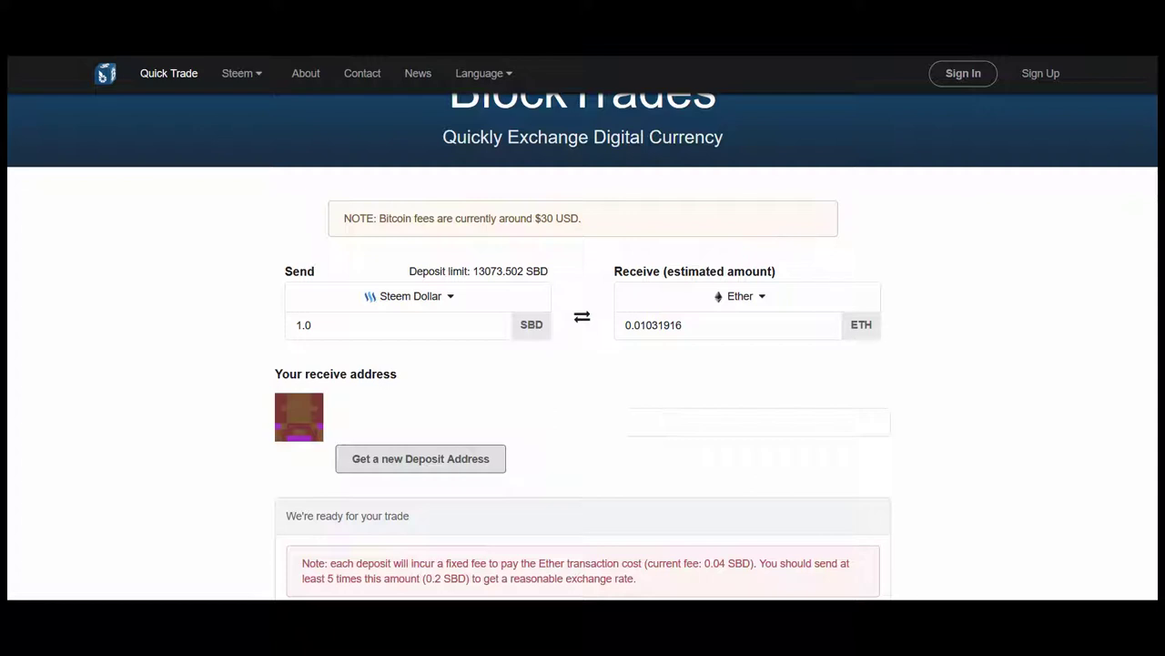
Scroll through the BlockTrades deposit instructions before returning to the Uphold dashboard.
scroll(583, 364, "down", 3)
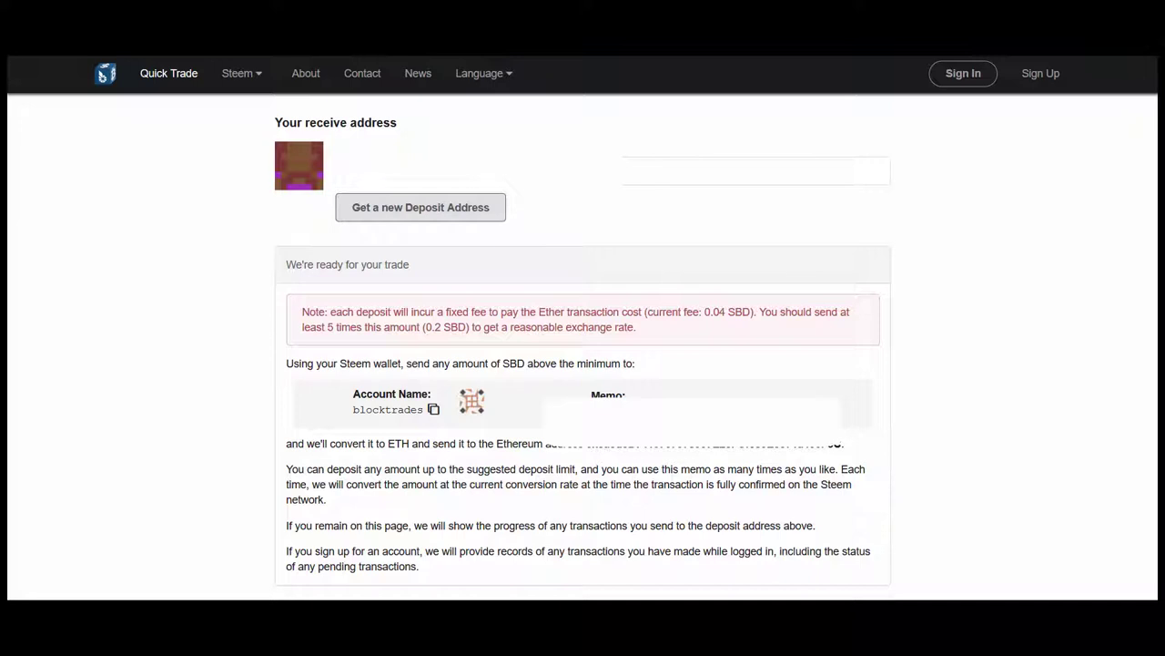
scroll(174, 316, "down", 2)
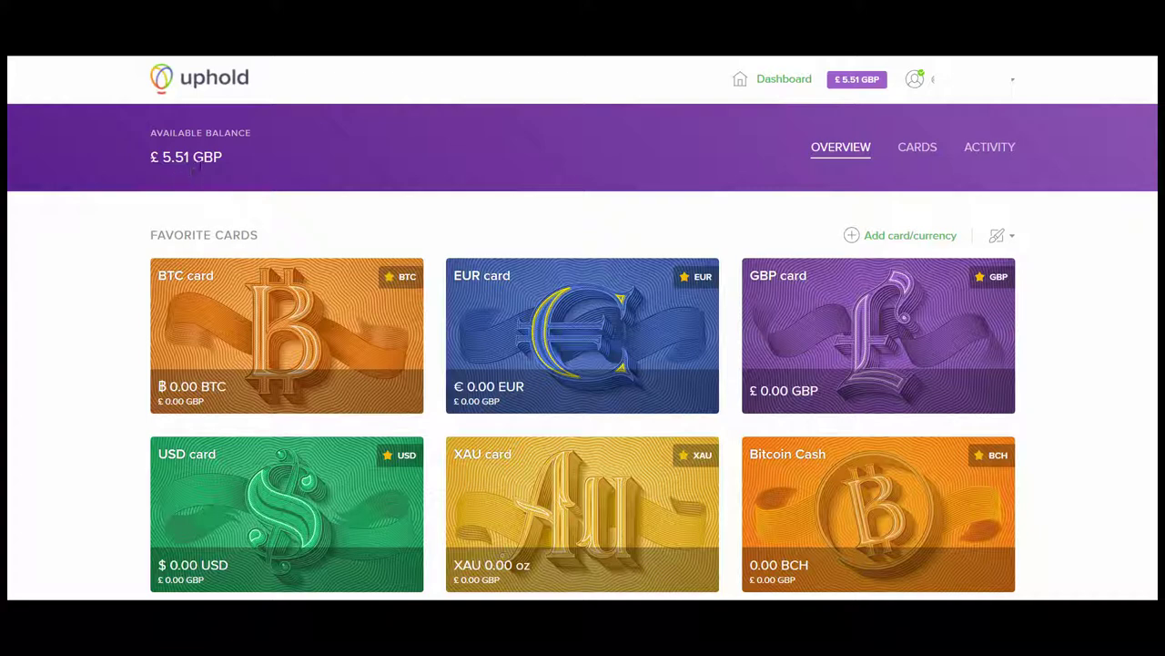
Open the Ether card's Send to Bank Account form with the GBP bank account as destination.
scroll(342, 159, "down", 4)
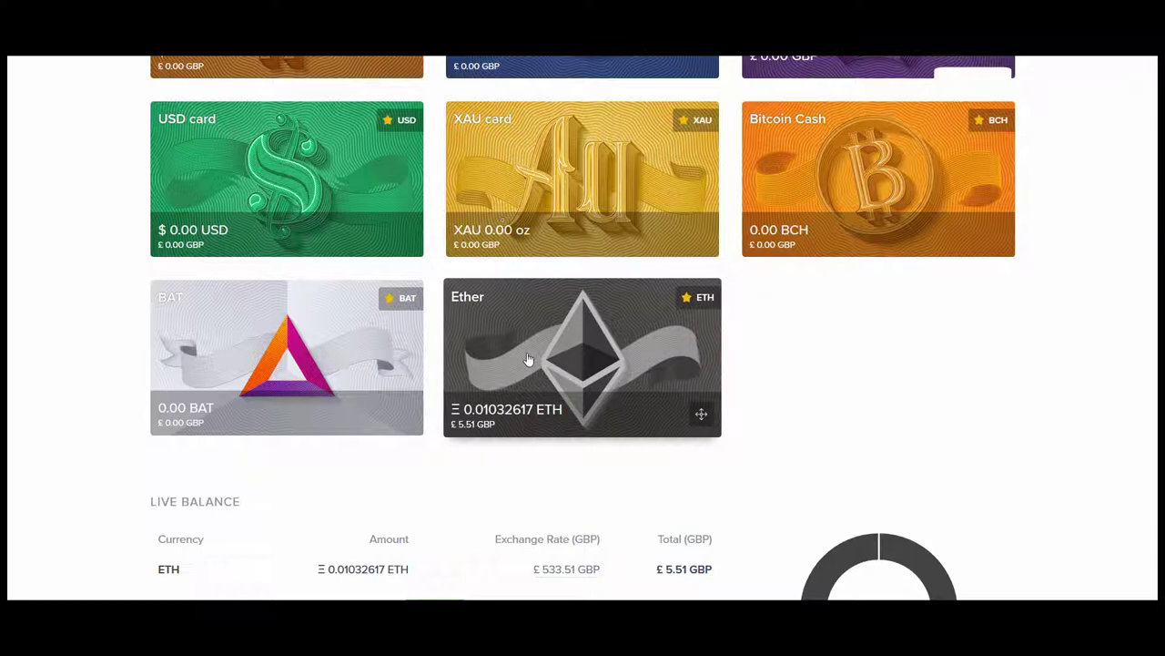
left_click(528, 358)
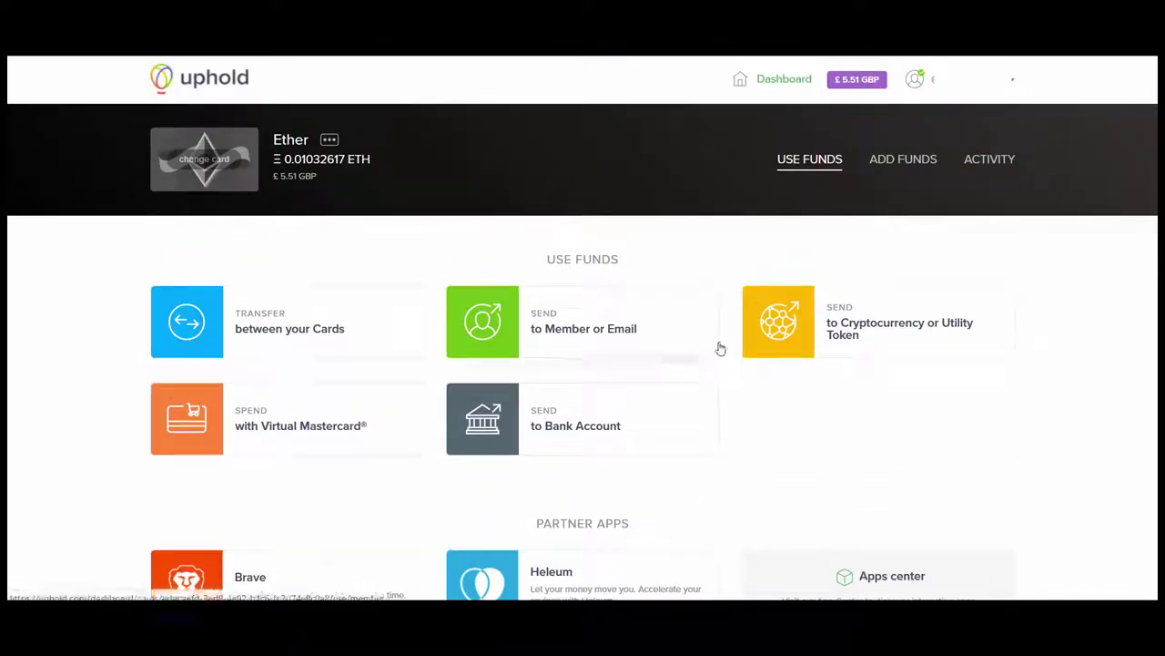
scroll(716, 346, "down", 3)
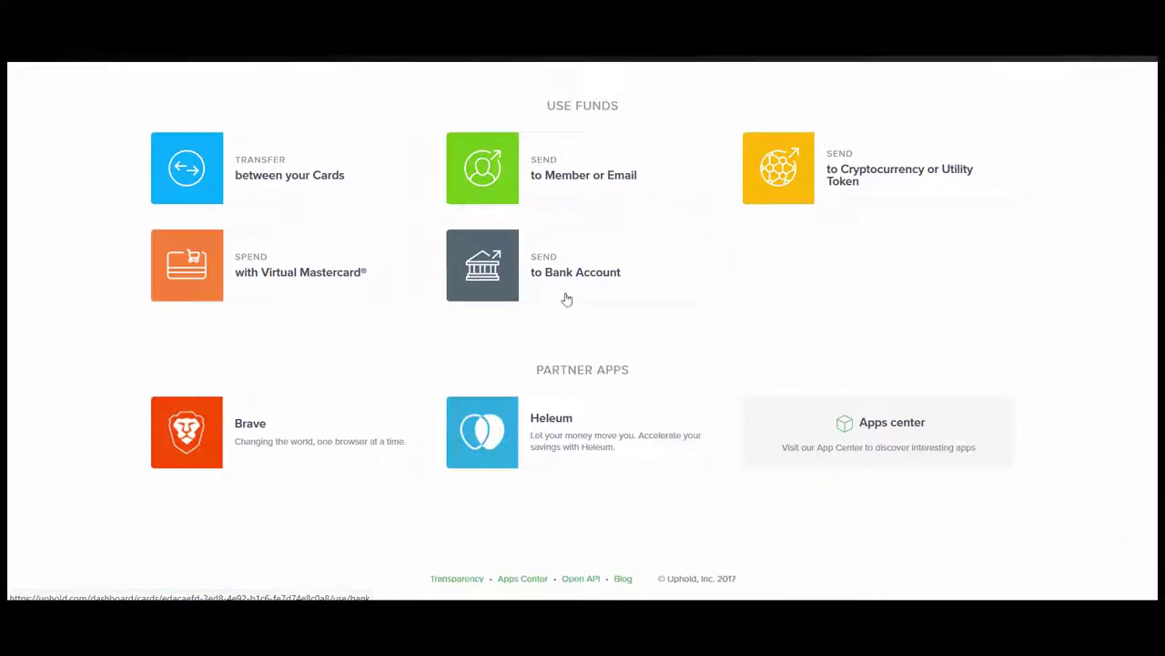
left_click(562, 296)
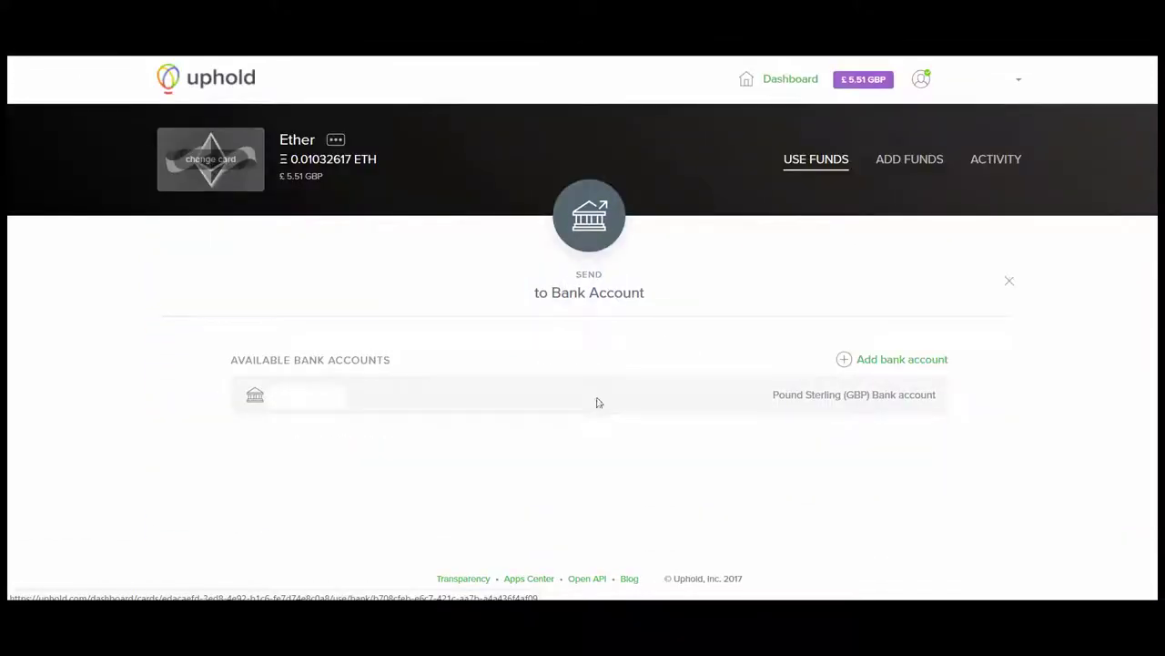
left_click(598, 399)
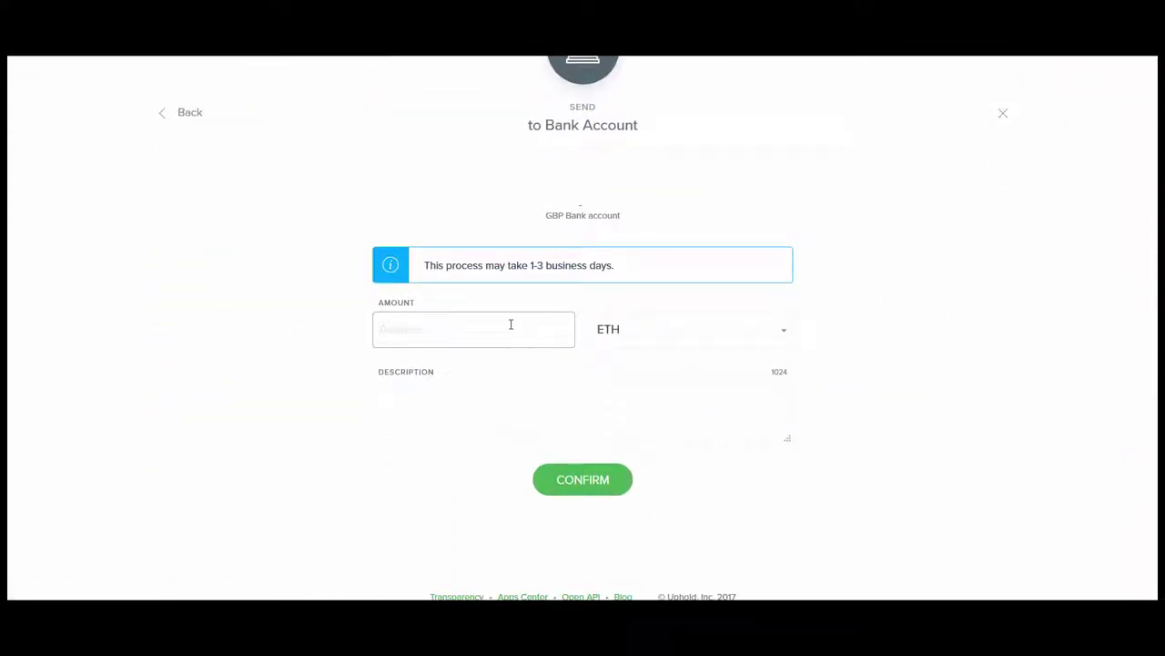
scroll(509, 322, "up", 2)
scroll(511, 325, "down", 2)
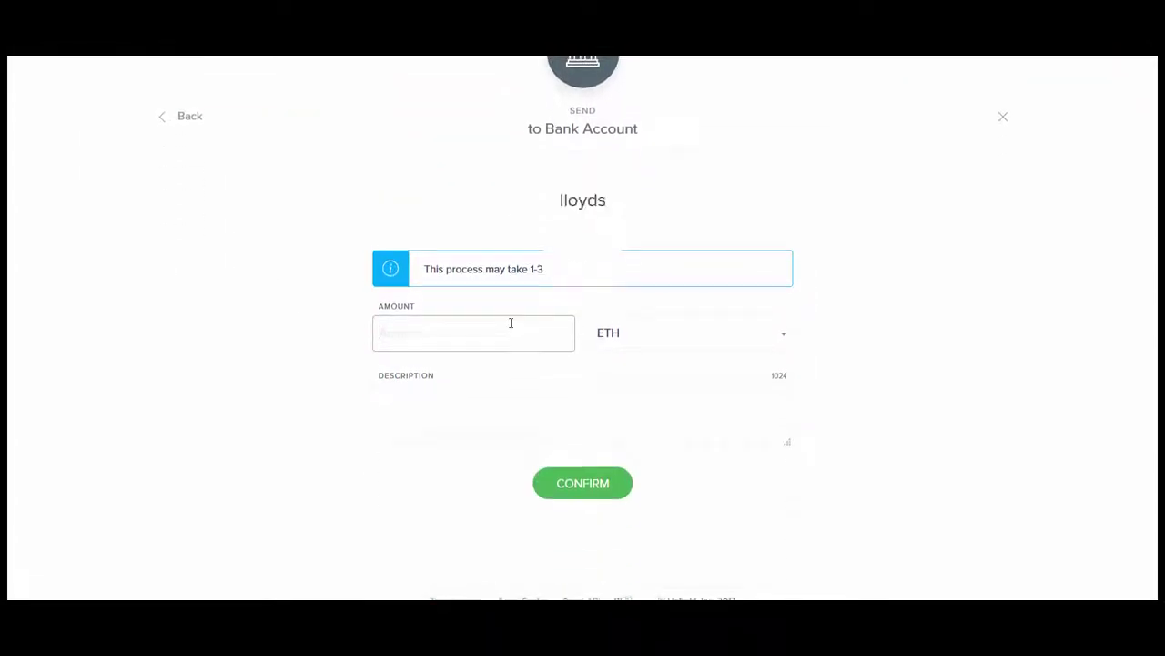
scroll(511, 325, "up", 2)
Enter 0.01032617 ETH as the amount and review the exchange and £2.95 withdrawal fees.
type("0.0")
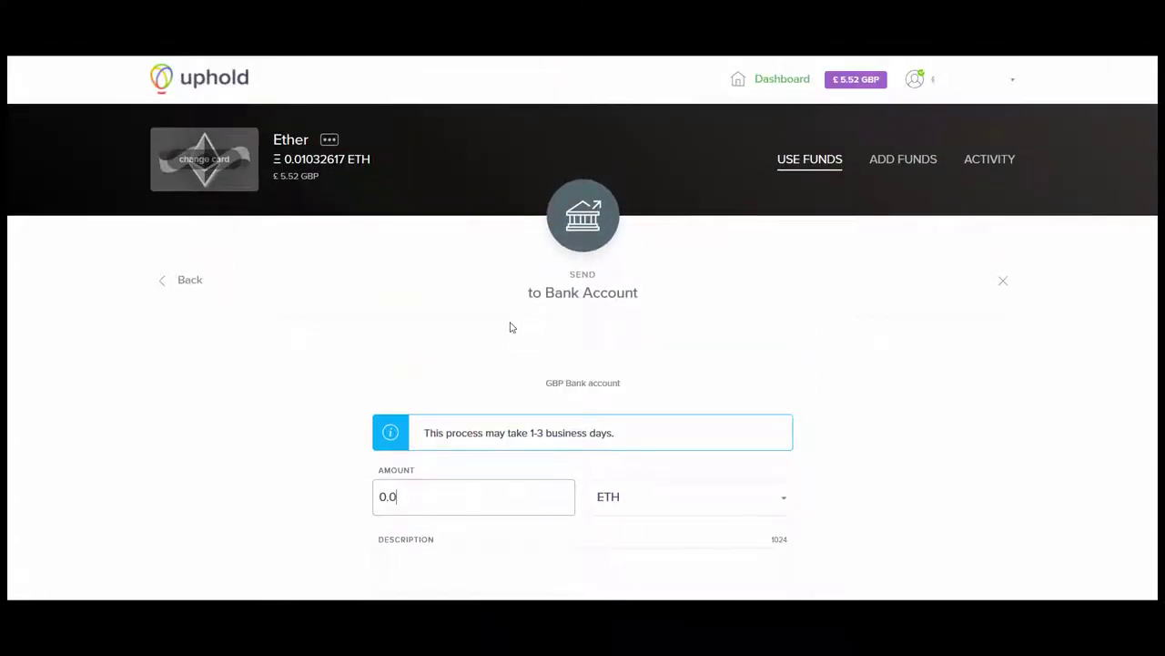
type("1032617")
scroll(524, 301, "down", 3)
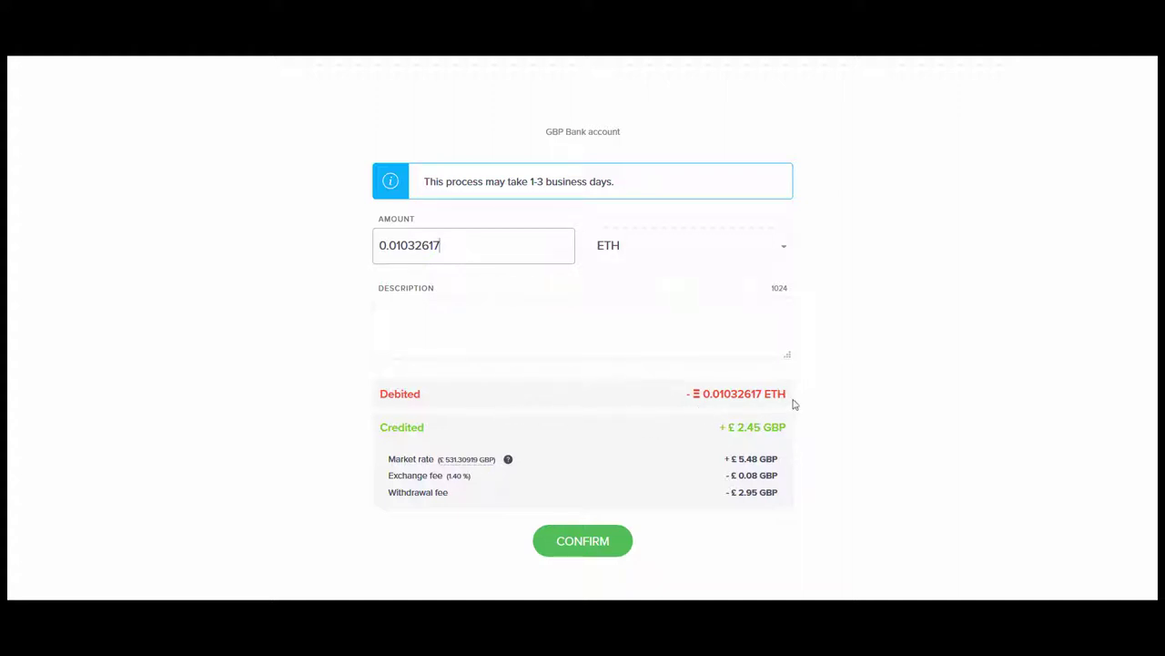
scroll(802, 383, "down", 2)
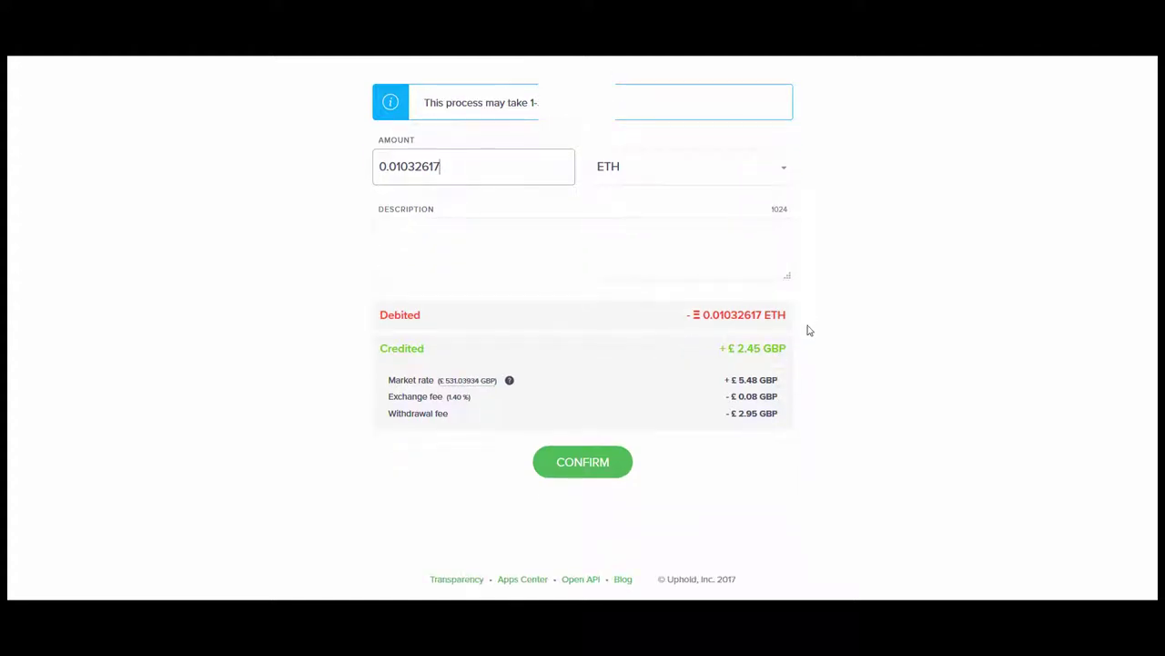